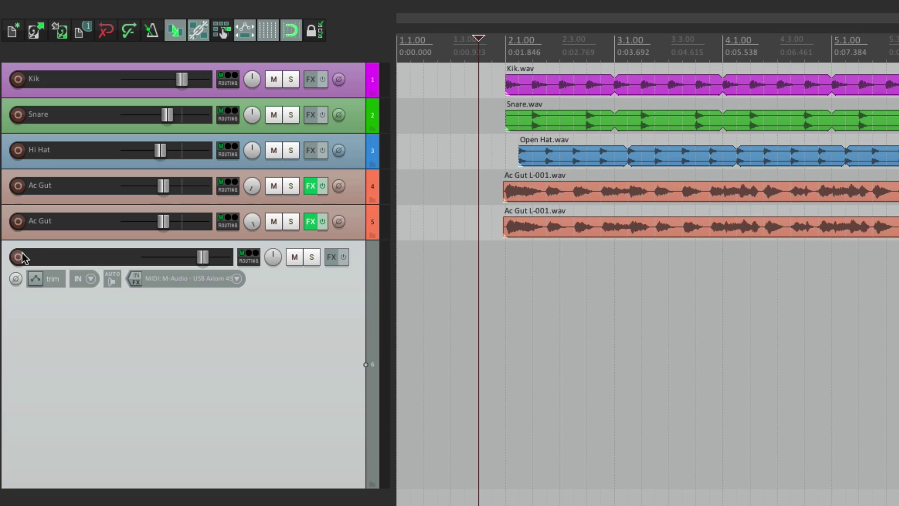
Arm track 6 for recording and load the VSTi Piano One (Sound Magic) instrument on it
left_click(17, 257)
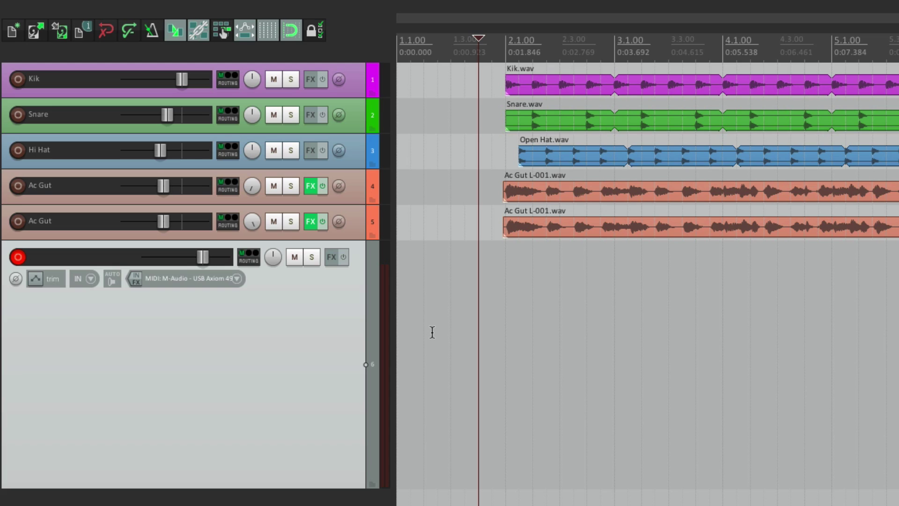
left_click(331, 257)
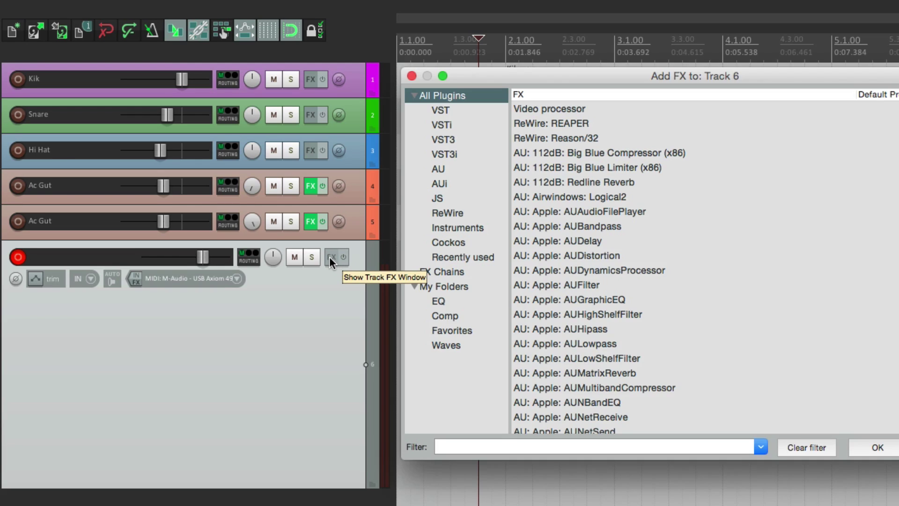
left_click(468, 227)
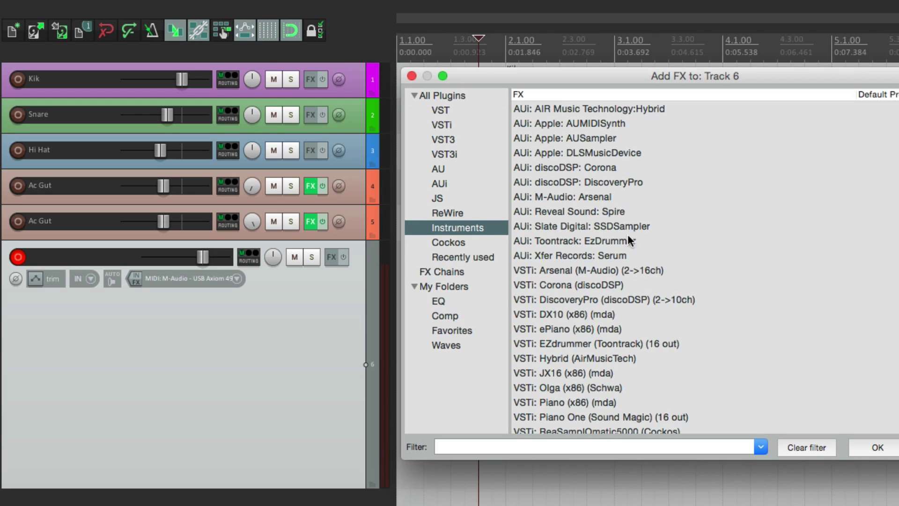
scroll(693, 355, "down", 5)
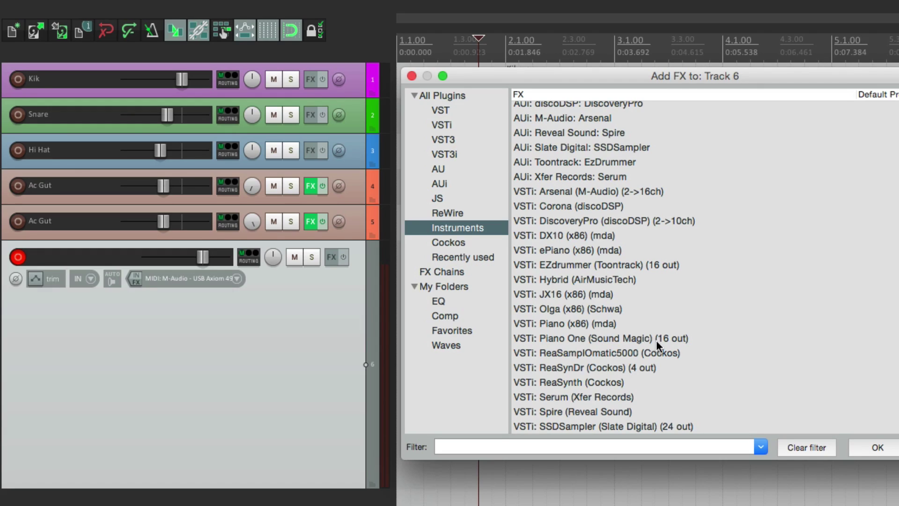
double_click(656, 340)
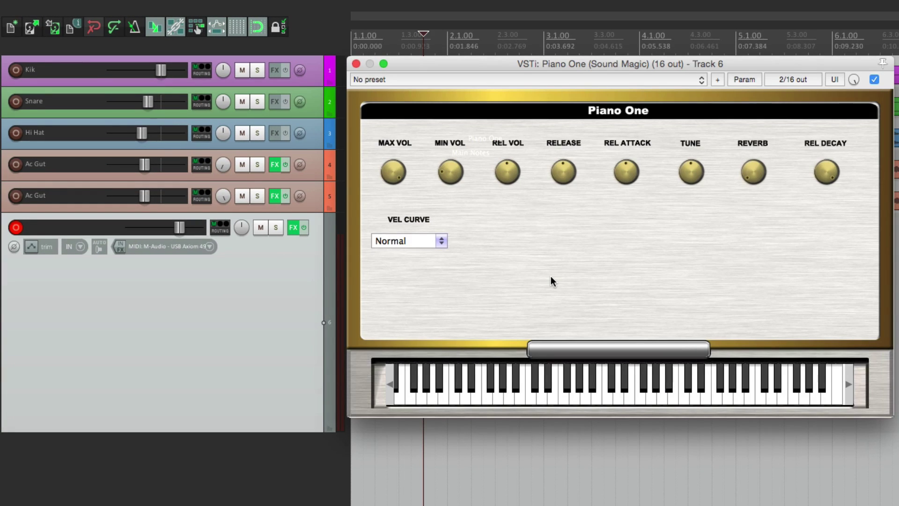
left_click(355, 64)
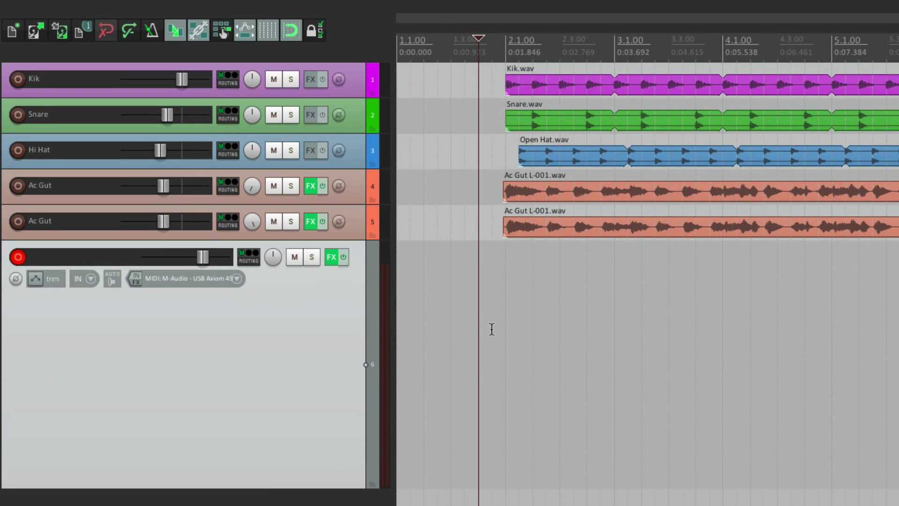
Set track 6's record monitoring to Monitor Input and play test notes on the Midi Keys virtual keyboard
left_click(111, 280)
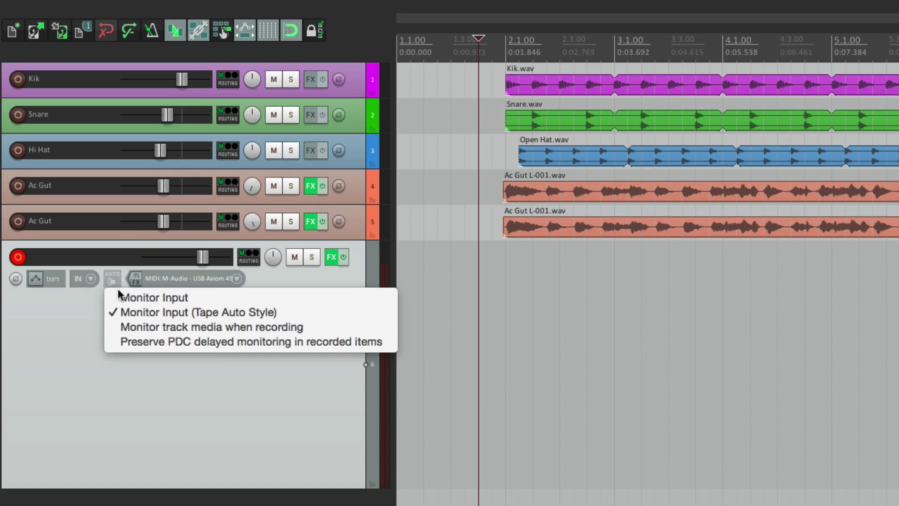
left_click(119, 298)
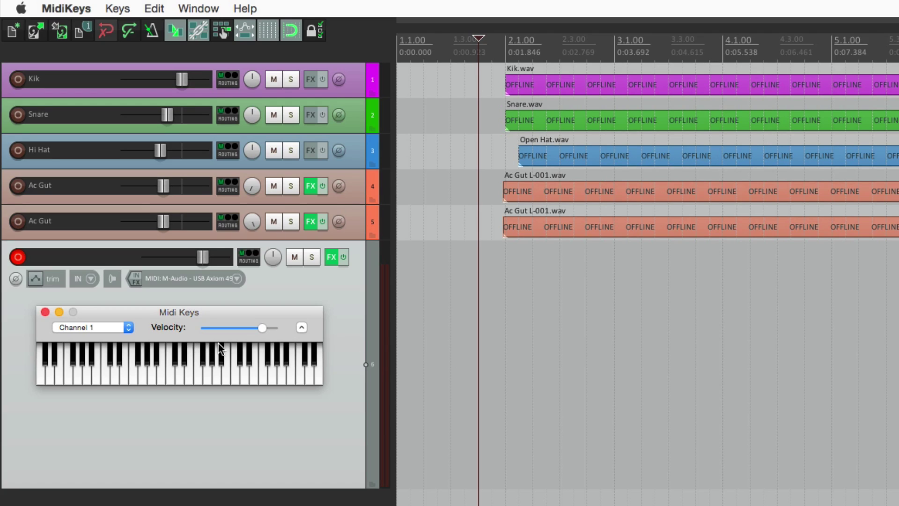
key("b")
key("q")
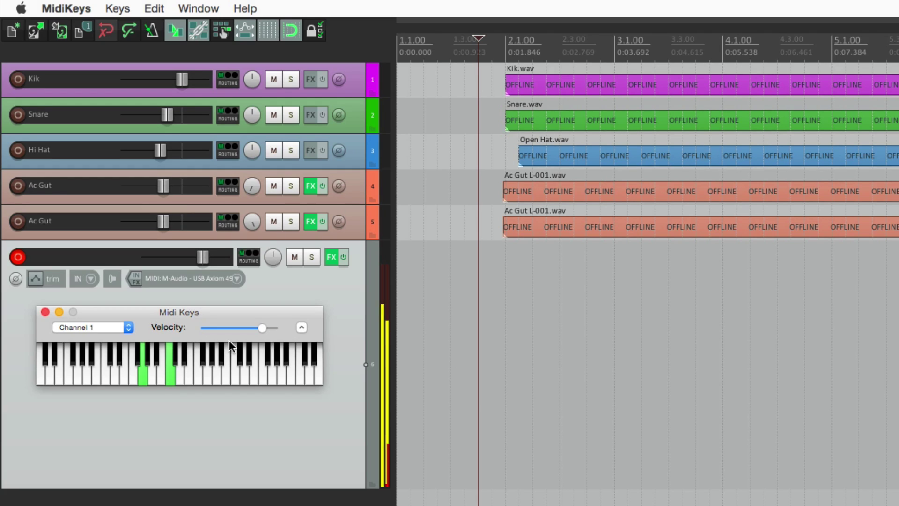
key("e")
key("t")
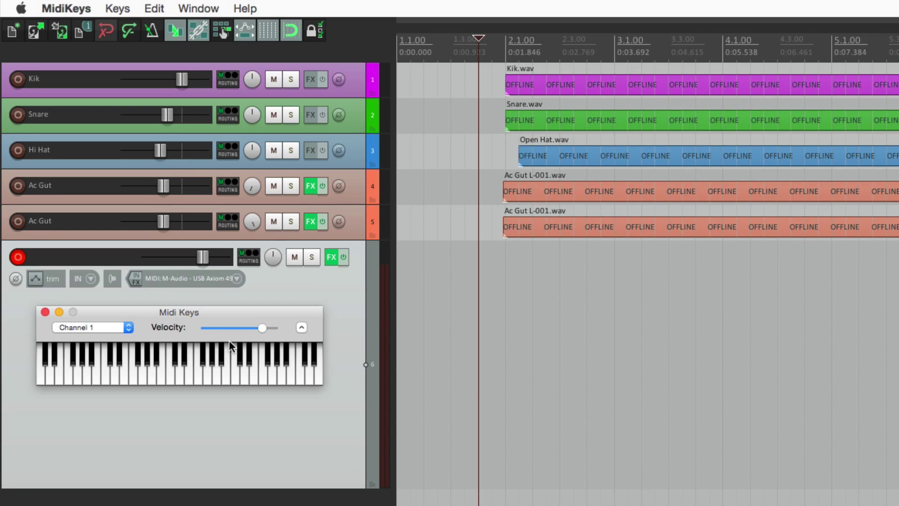
Enable the metronome for recording only, with a 1-measure count-in before recording and none before playback
left_click(486, 294)
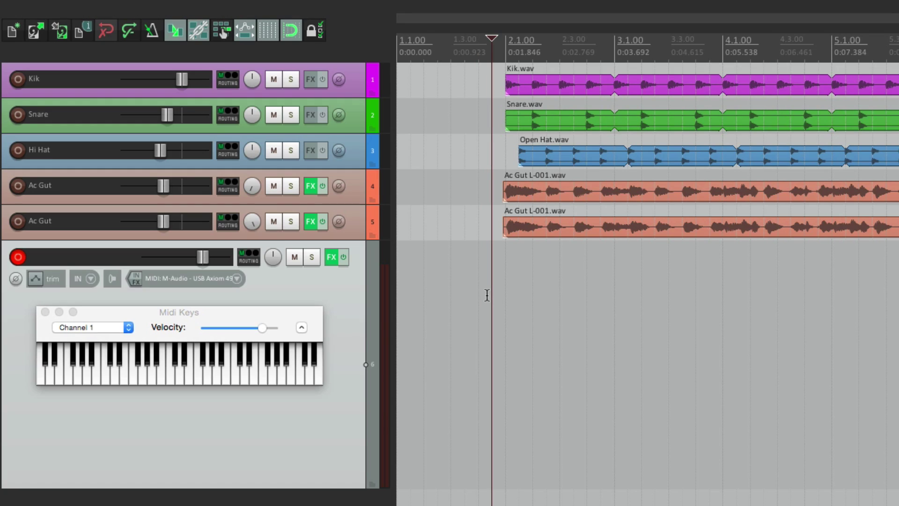
left_click(153, 31)
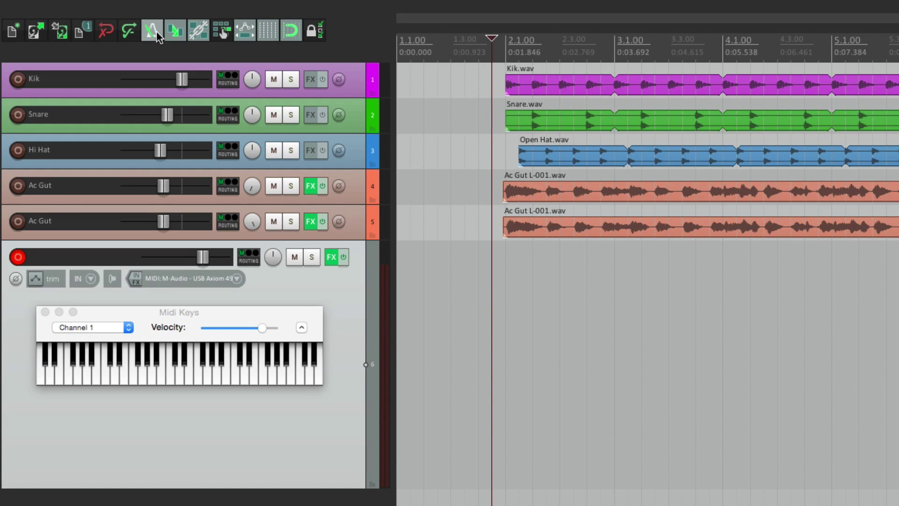
right_click(156, 34)
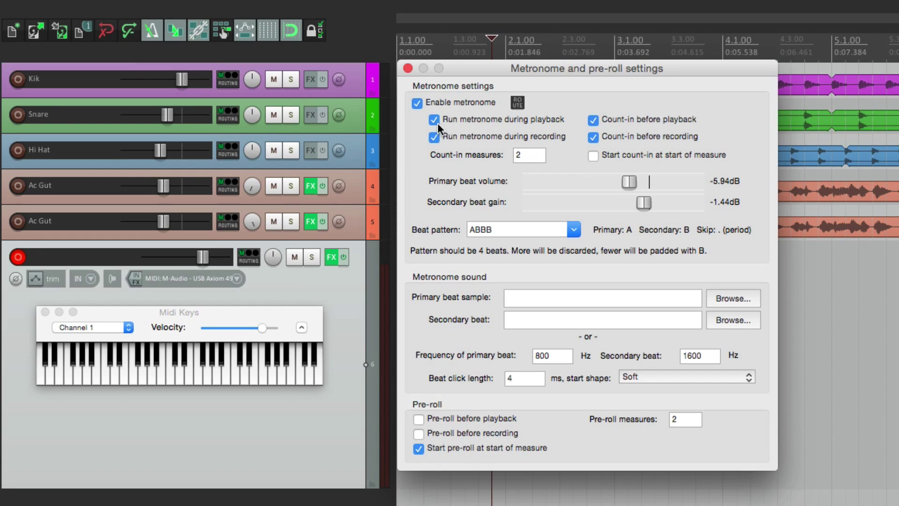
left_click(592, 120)
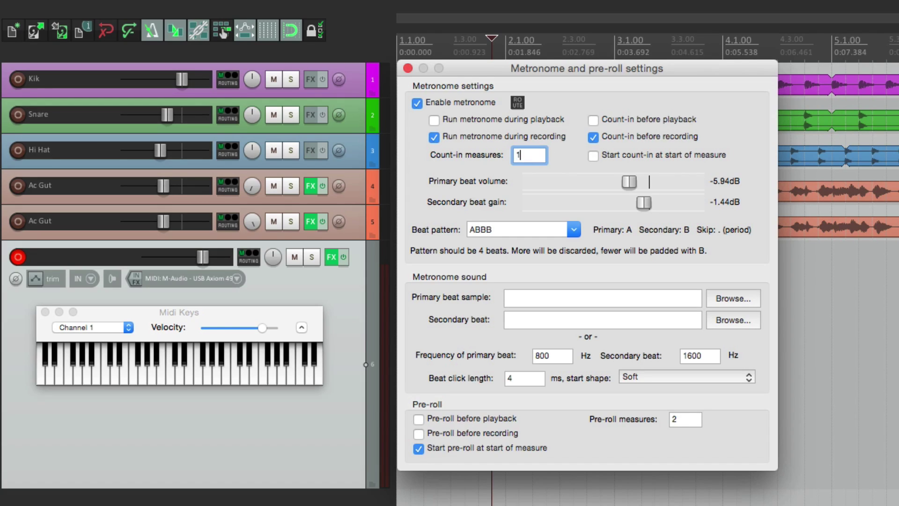
left_click(408, 68)
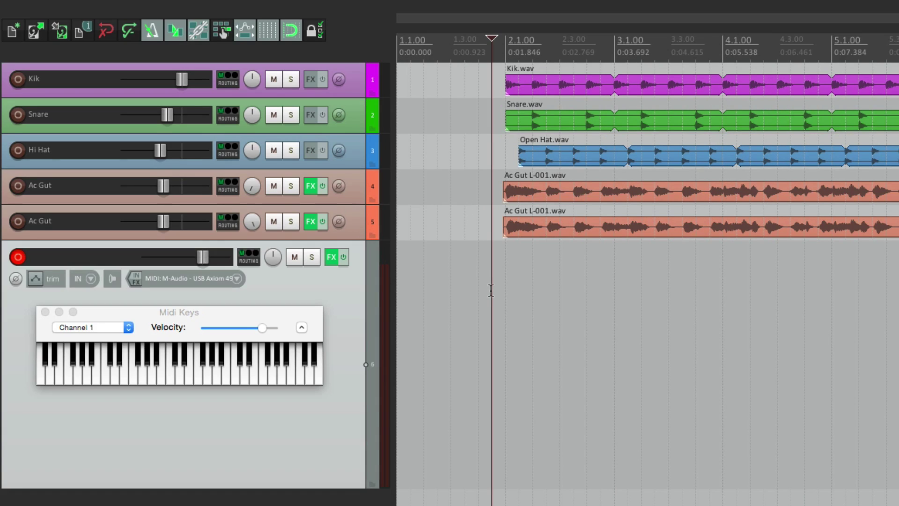
Record a MIDI piano performance of chords and melody on track 6 from the project start to about measure 11
key("Home")
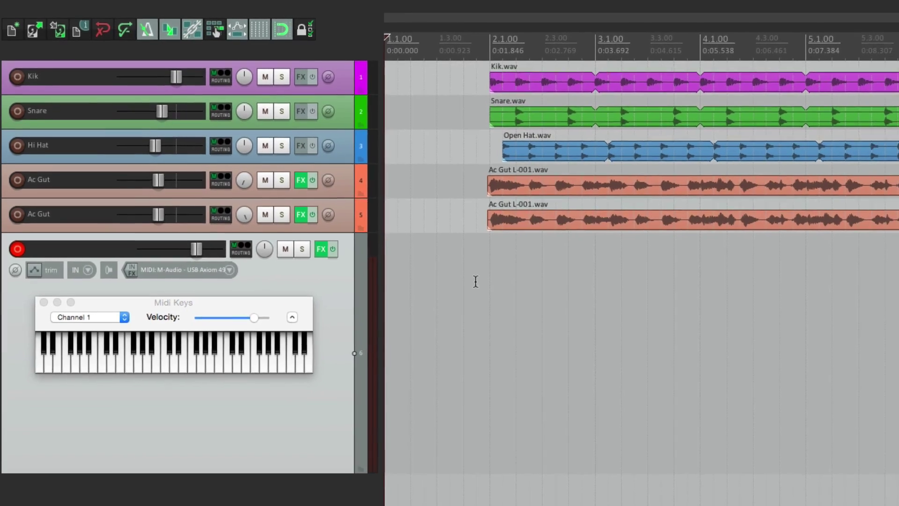
key("super+r")
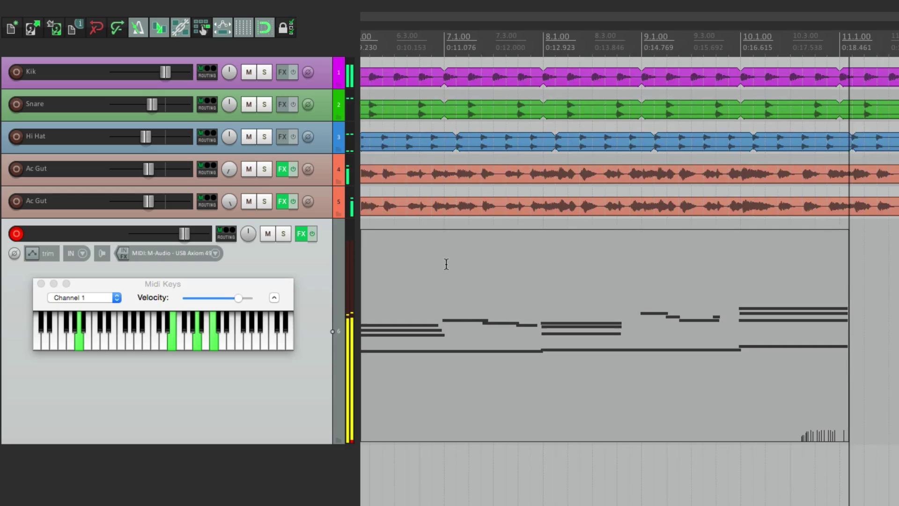
key("space")
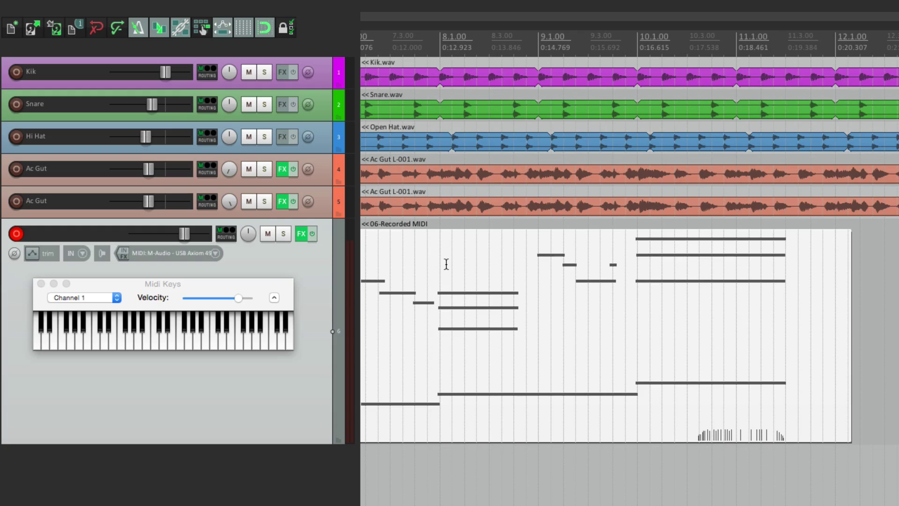
Trim the empty beginning of the recorded MIDI item so it starts shortly before measure 2
key("Home")
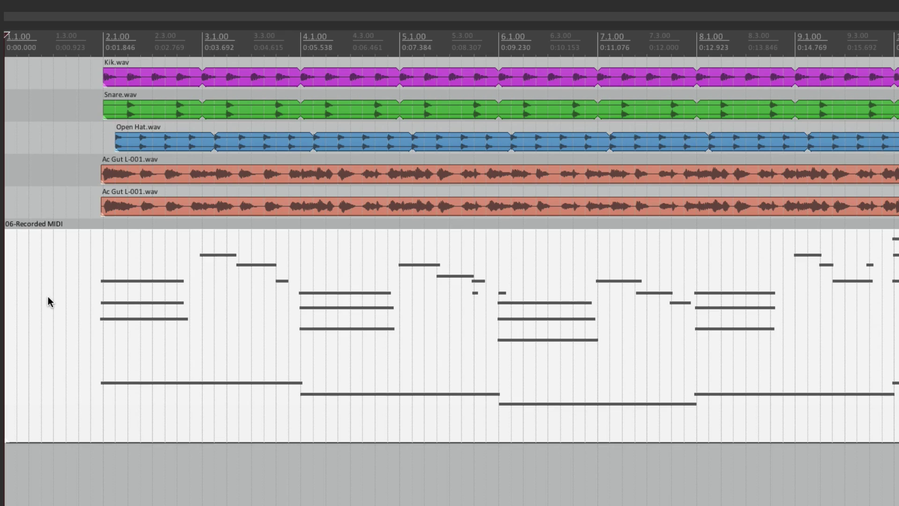
left_click_drag(5, 318, 132, 313)
scroll(79, 307, "up", 5)
left_click(117, 302)
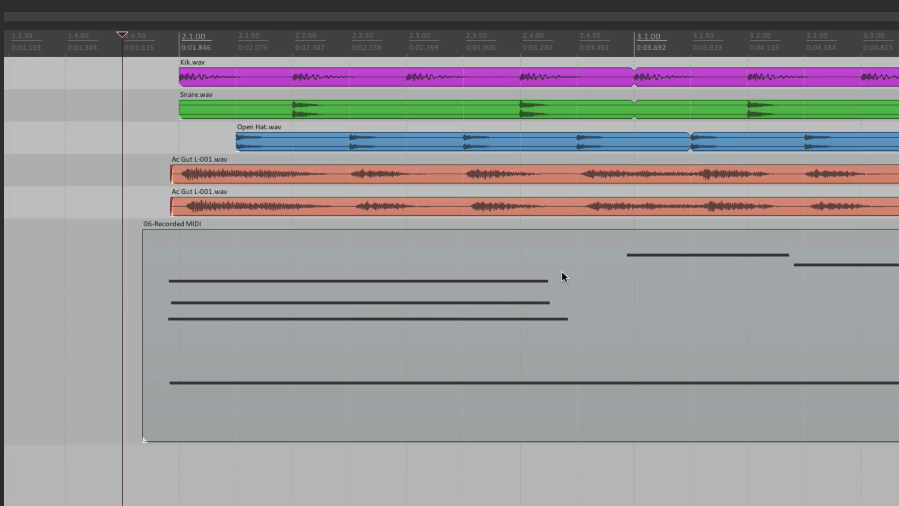
Split the recorded MIDI item shortly before measure 3 and delete its first section
left_click(592, 278)
key("s")
left_click_drag(426, 281, 372, 290)
key("Delete")
Paste the MIDI section just after the start of measure 2 and move it back to its original position
left_click(215, 309)
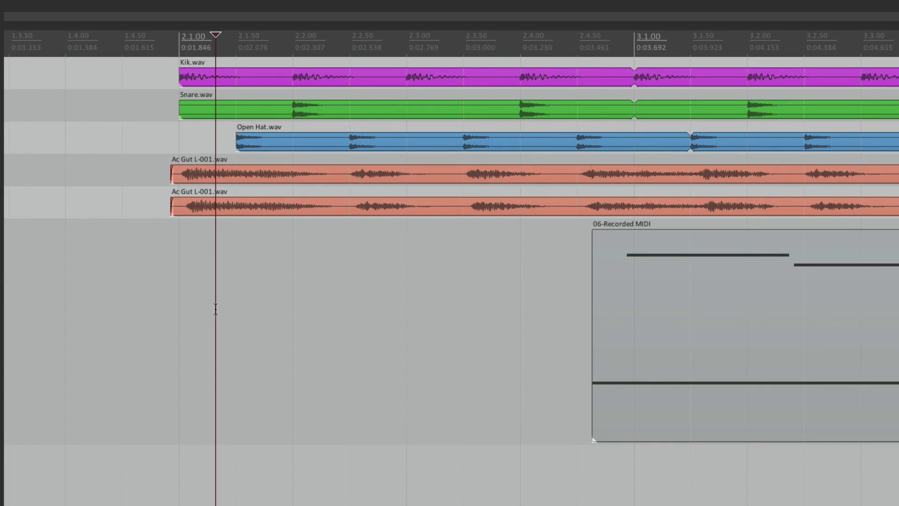
key("ctrl+v")
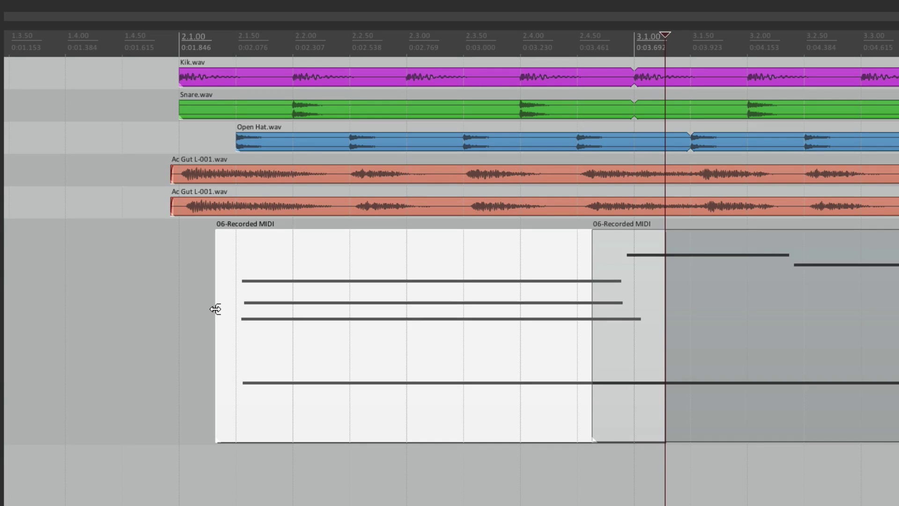
left_click_drag(215, 309, 143, 310)
left_click(121, 311)
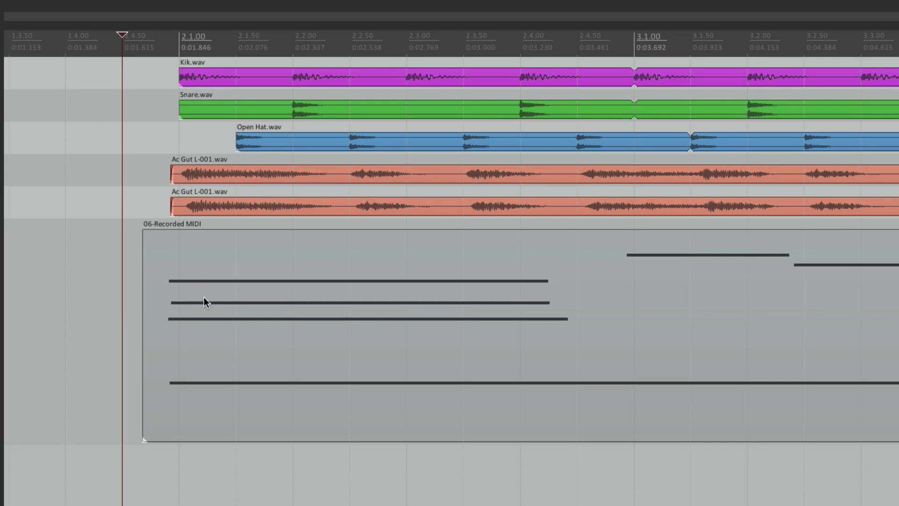
Open the recorded MIDI item on track 6 in the inline editor
left_click(181, 276)
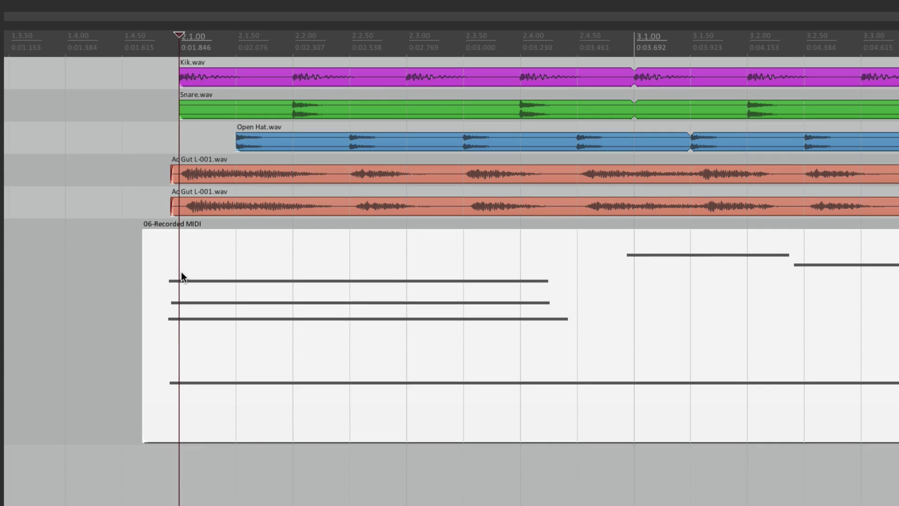
right_click(182, 276)
mouse_move(187, 411)
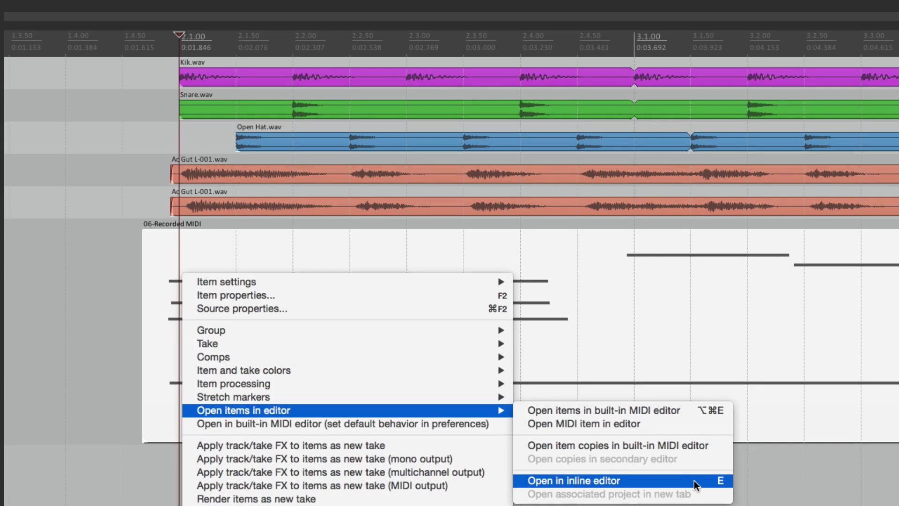
left_click(91, 322)
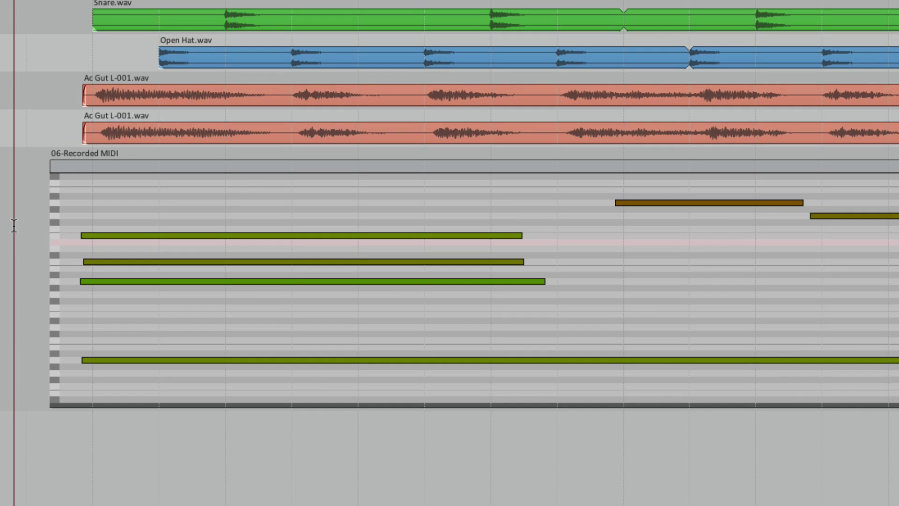
Try deleting the highest note of the first chord and undo the deletion
left_click(181, 235)
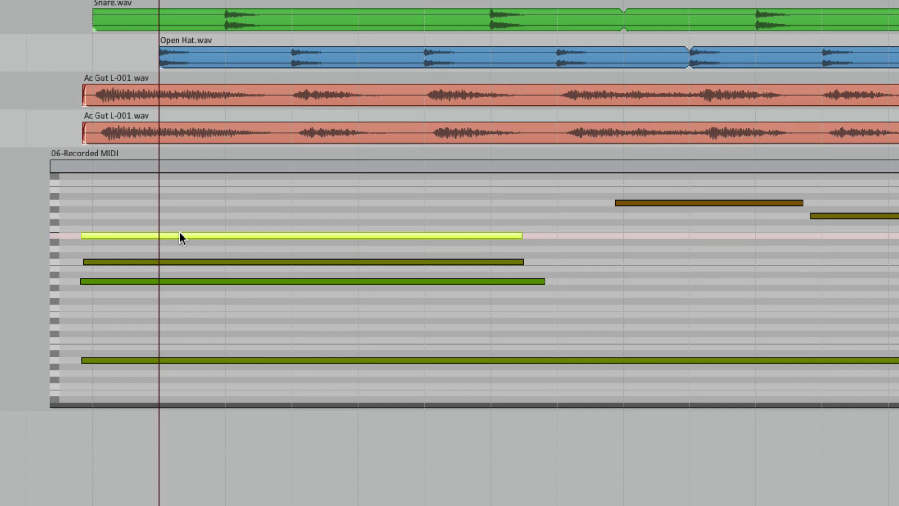
key("Delete")
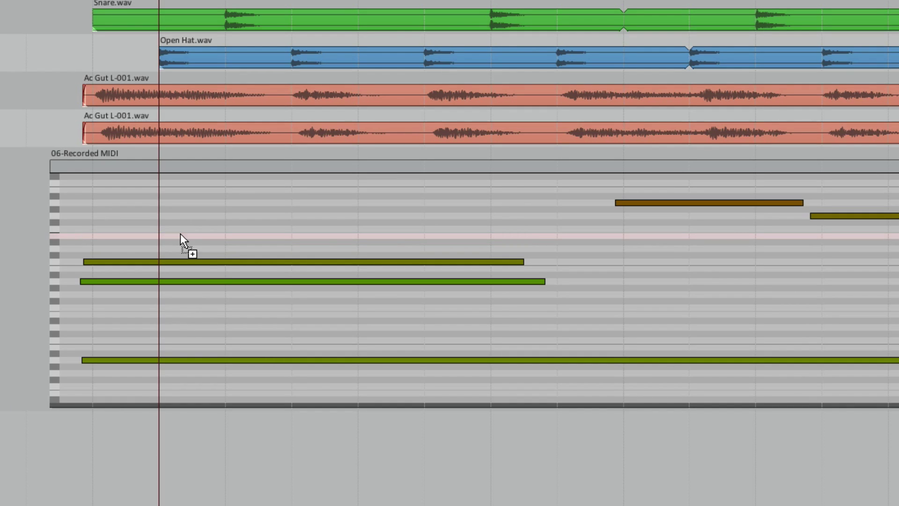
key("ctrl+z")
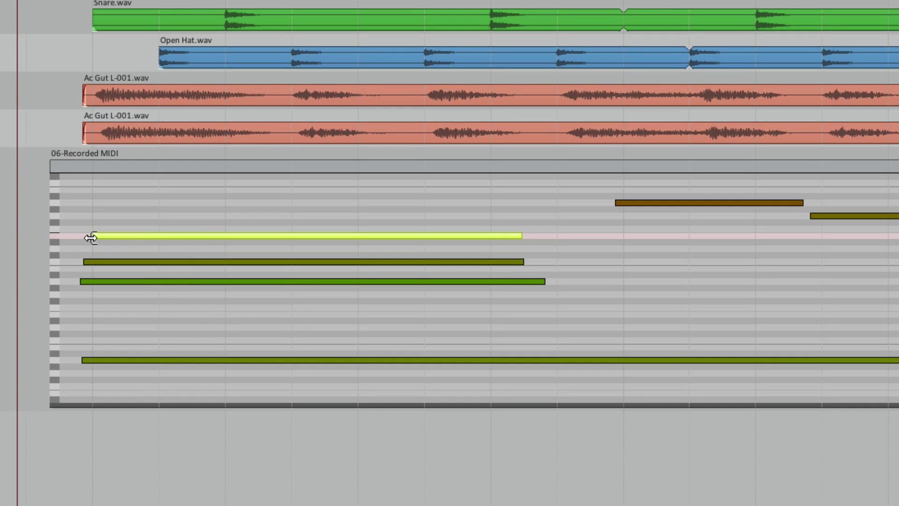
Align the start of the first chord's highest note with 2.1.00 and extend its end to 2.4.50
mouse_move(88, 236)
left_mouse_down()
mouse_move(171, 238)
mouse_move(92, 239)
left_mouse_up()
mouse_move(516, 237)
left_mouse_down()
mouse_move(363, 243)
mouse_move(525, 242)
left_mouse_up()
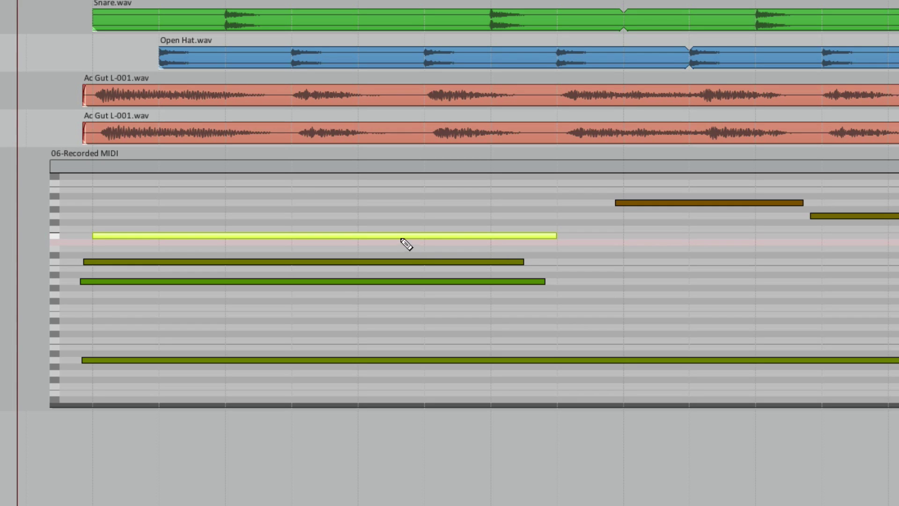
Delete the resized top note of the first chord and undo the deletion
key("Delete")
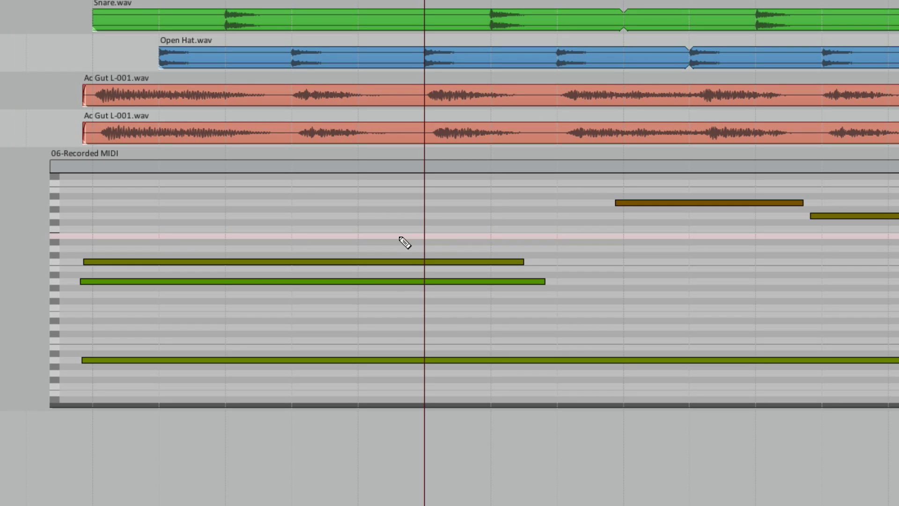
key("ctrl+z")
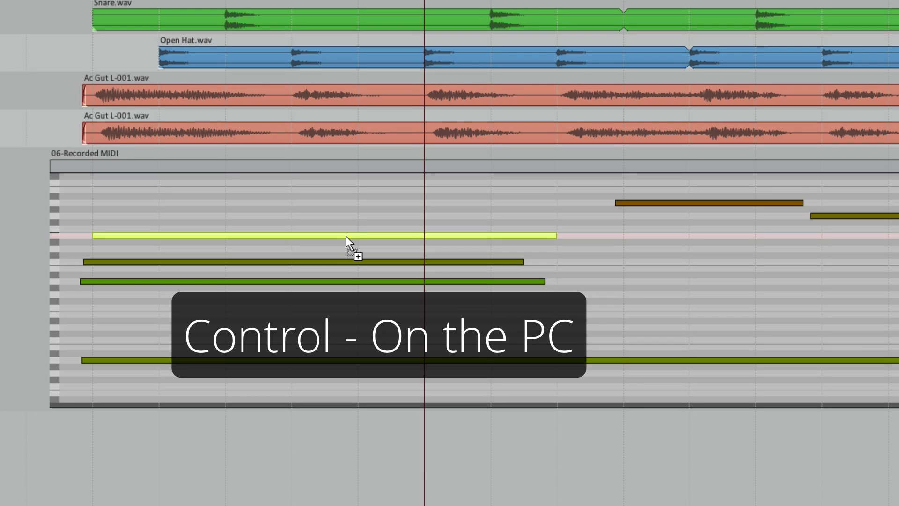
Copy the first chord's top note straight up to the pitch of the following melody note, keeping its timing
left_click_drag(346, 235, 345, 201)
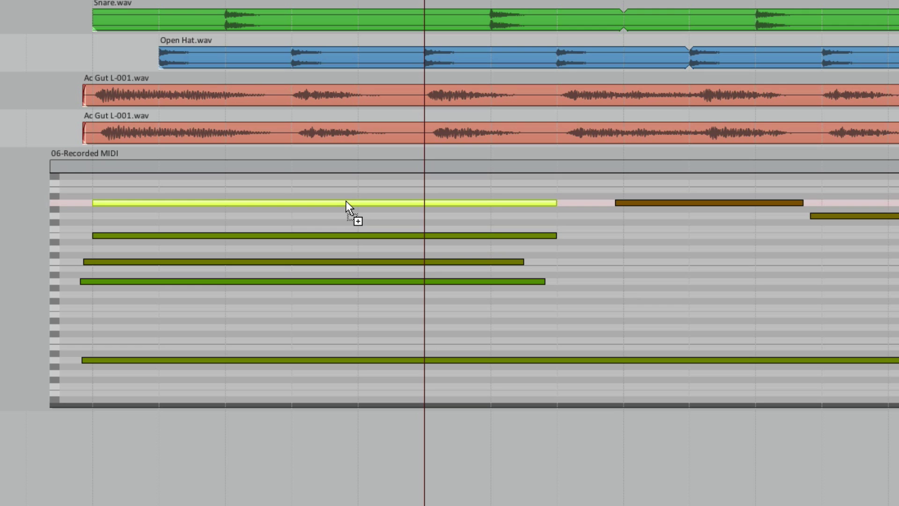
key("ctrl+z")
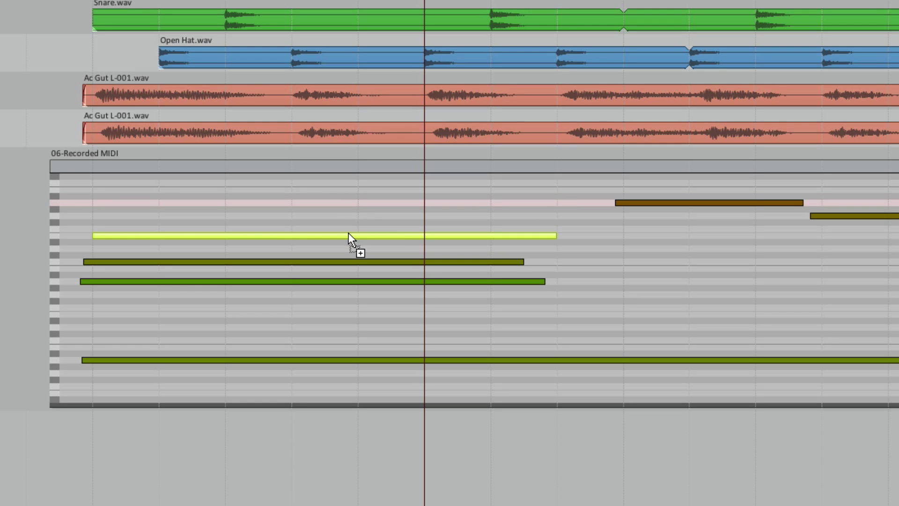
left_click_drag(348, 233, 346, 201)
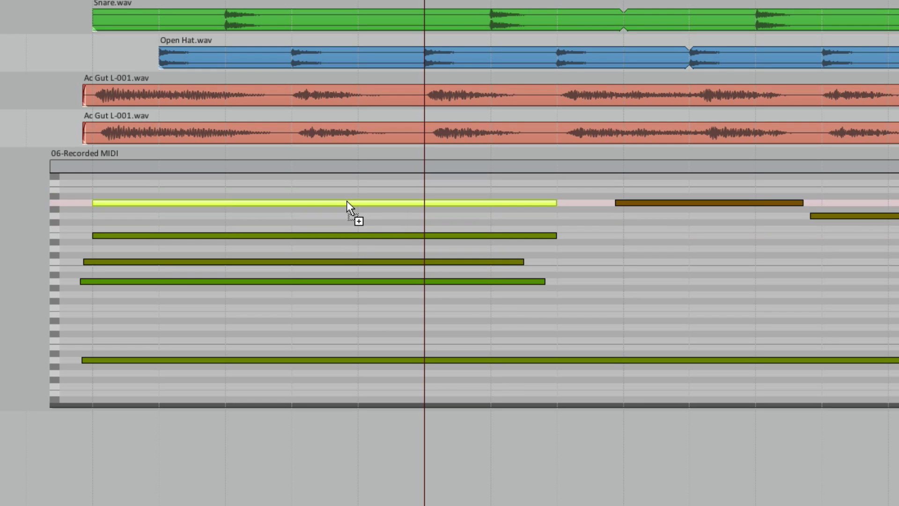
Undo the last note copy and delete the two short stray notes just before and at the start of the third chord
key("ctrl+z")
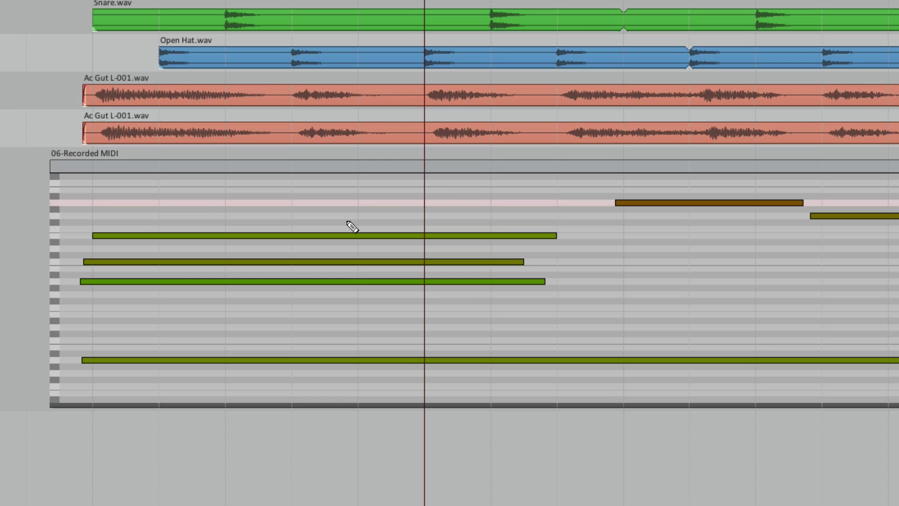
scroll(330, 233, "down", 5)
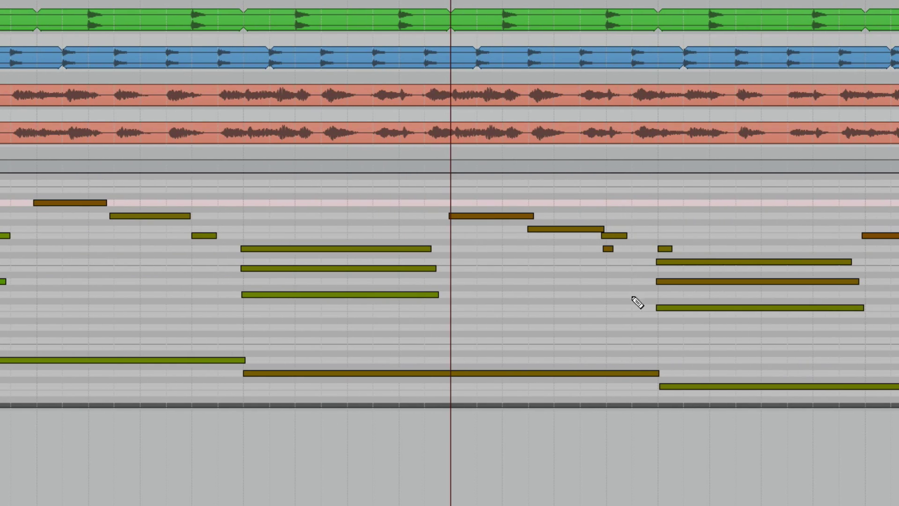
left_click(608, 248)
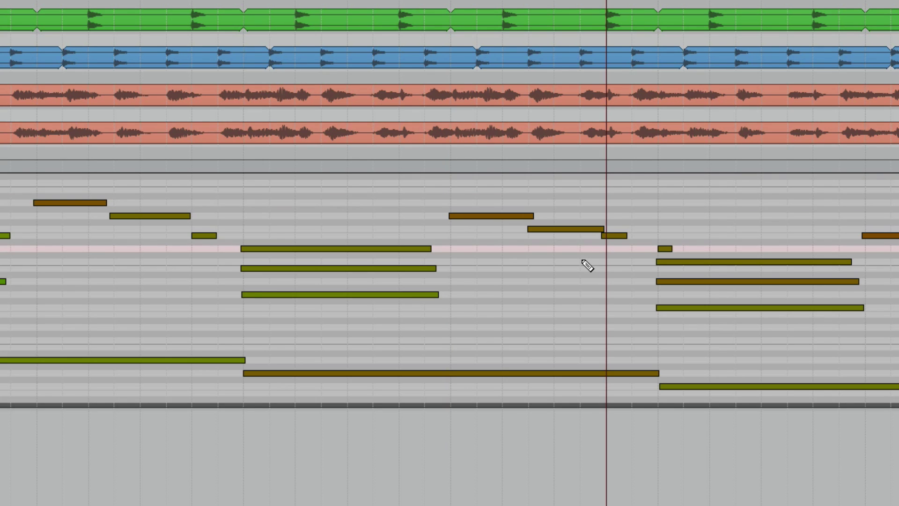
double_click(666, 248)
left_click(424, 450)
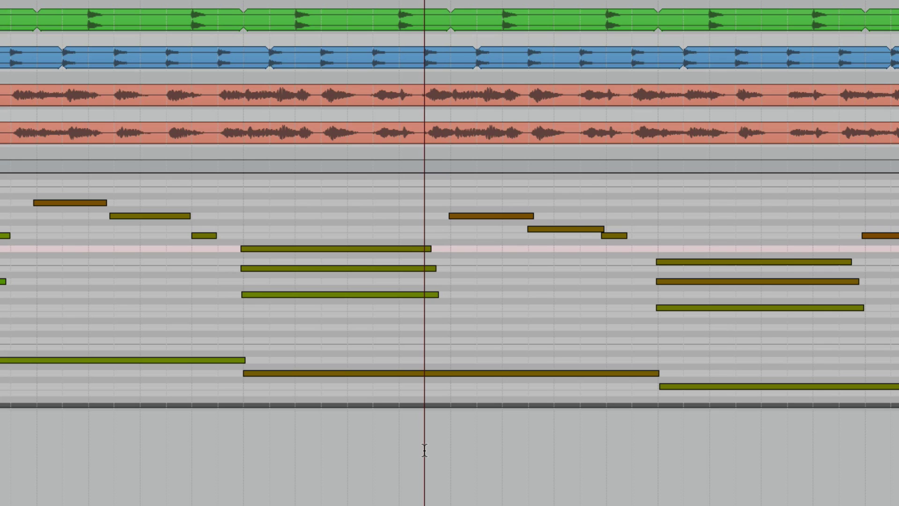
Close the inline editor of the 06-Recorded MIDI item so it shows as a regular item
scroll(424, 450, "left", 10)
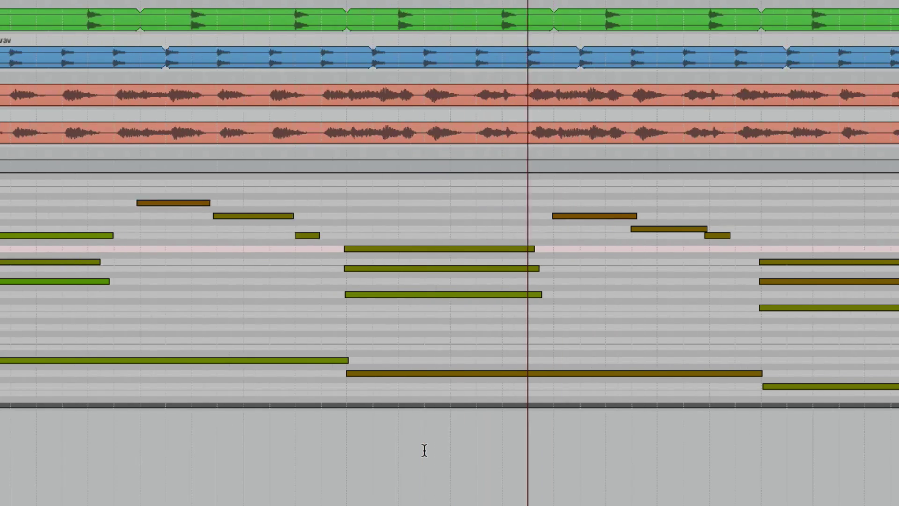
left_click(47, 303)
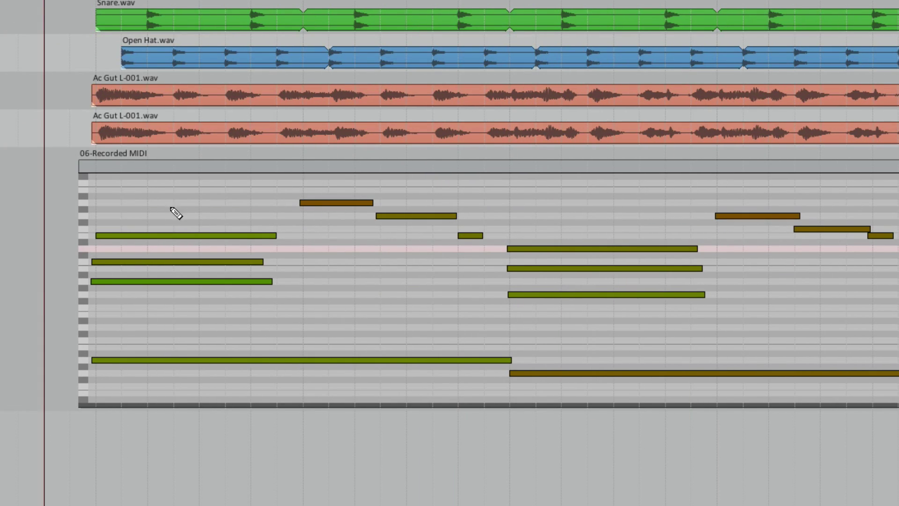
left_click(173, 166)
left_click(173, 165)
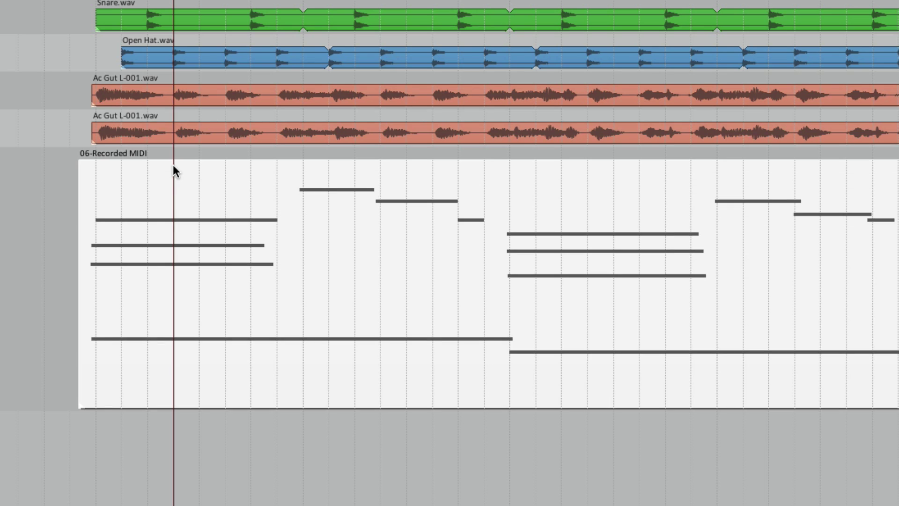
left_click(38, 196)
Check the editor options for the 06-Recorded MIDI item and open it in the built-in MIDI editor
right_click(192, 206)
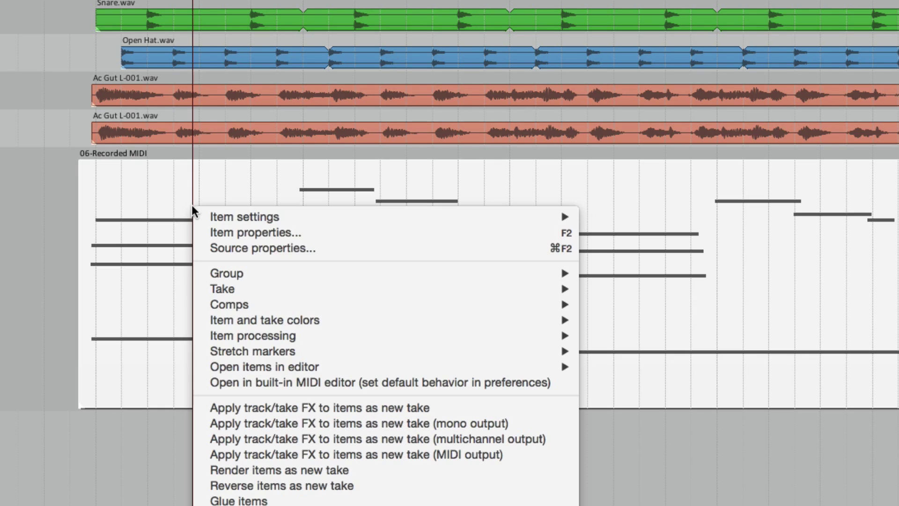
mouse_move(218, 367)
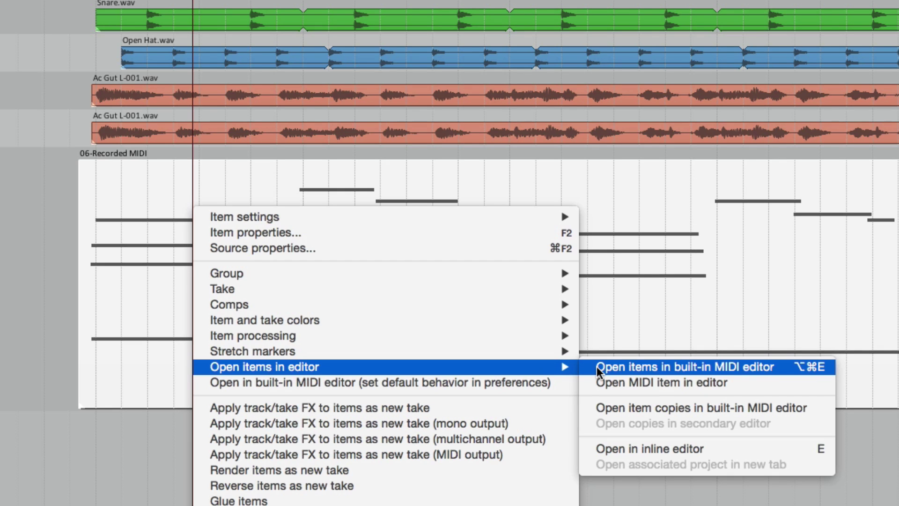
left_click(36, 289)
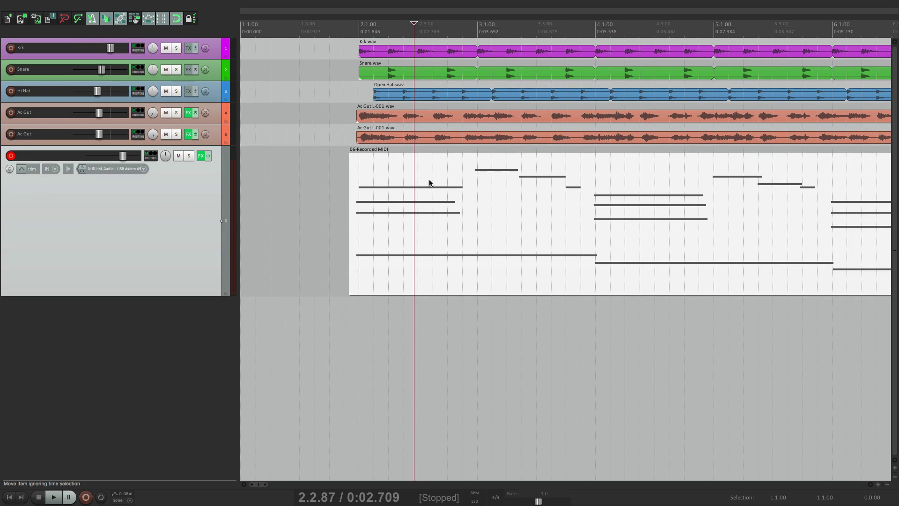
left_click(219, 211)
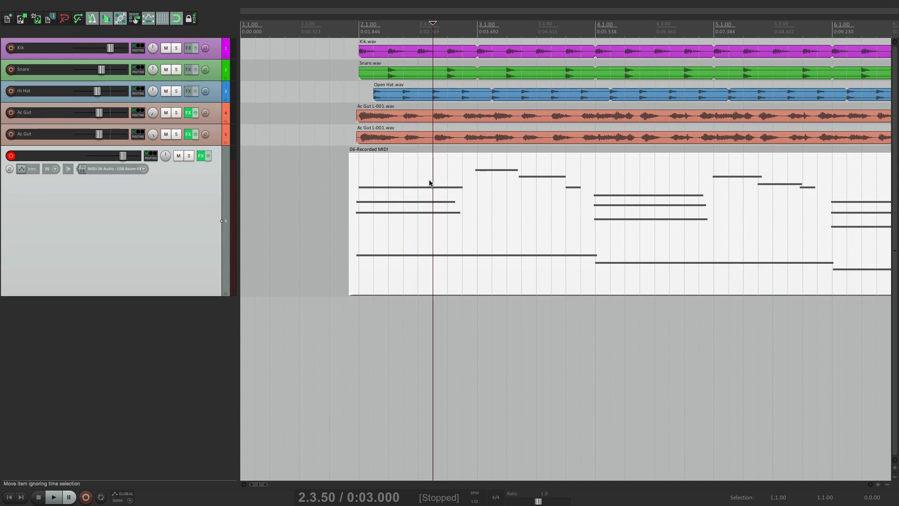
double_click(429, 182)
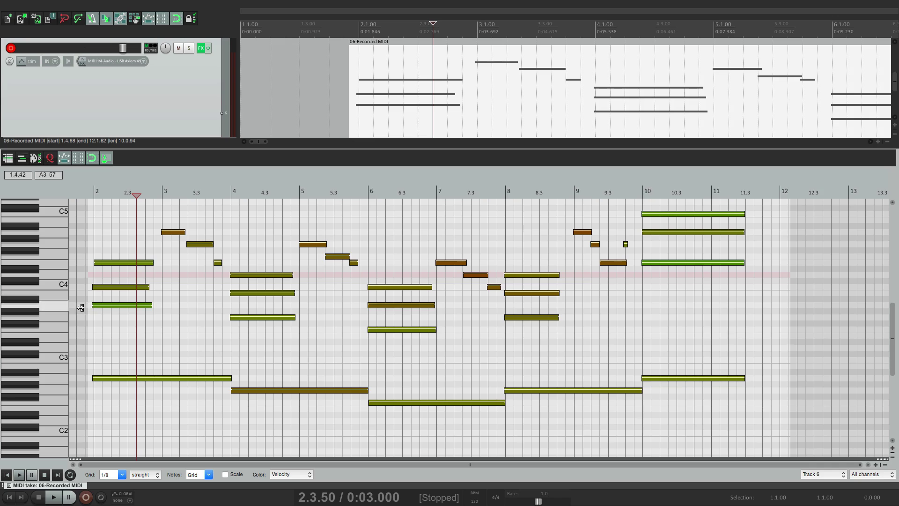
Try moving the first chord's top note, E4, to a lower pitch
scroll(79, 308, "up", 6)
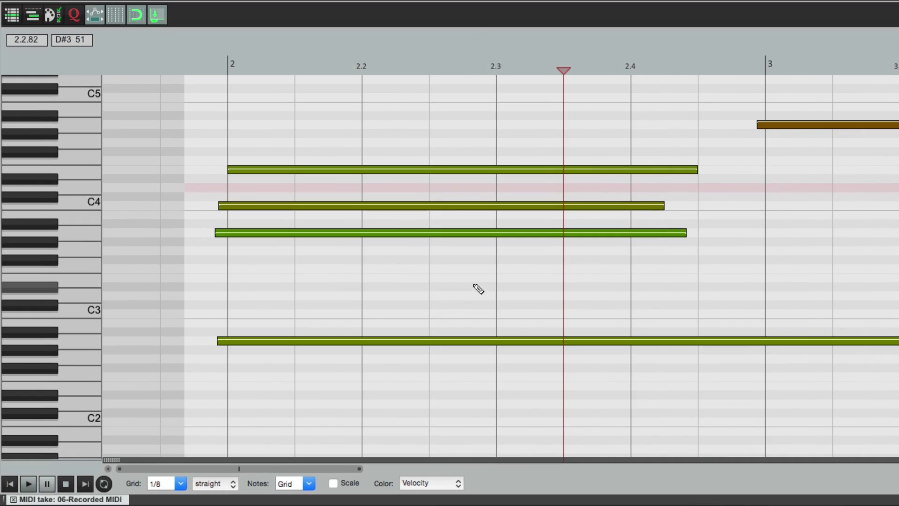
left_click(416, 170)
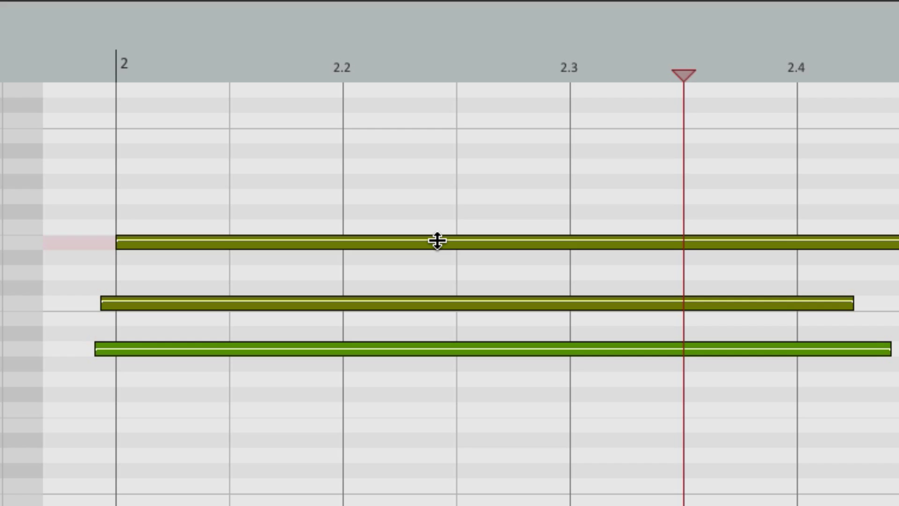
left_click_drag(437, 241, 451, 270)
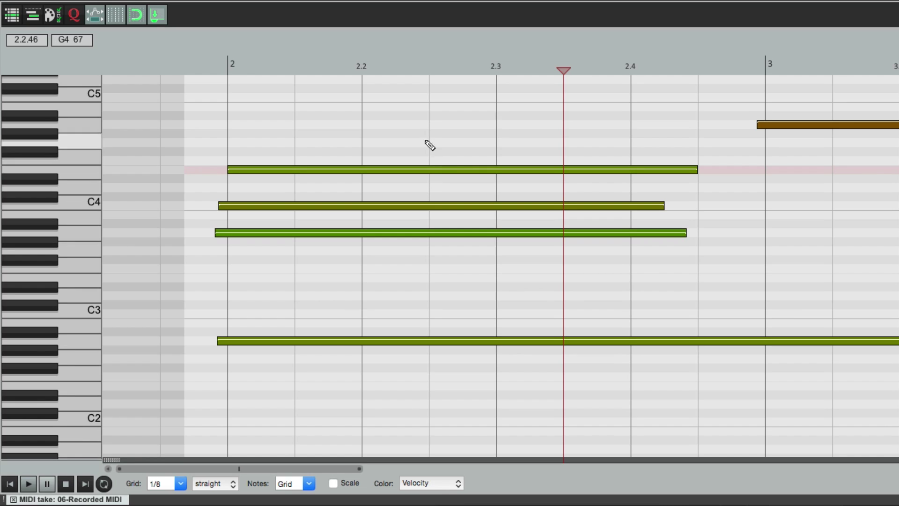
Select the upper three notes of the first chord and try shortening their ends together
left_click_drag(422, 135, 515, 279)
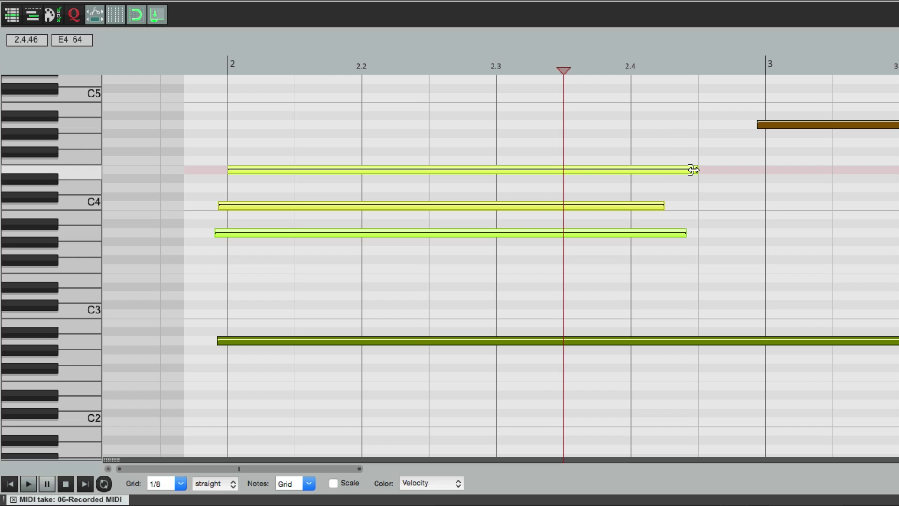
left_click_drag(693, 170, 678, 180)
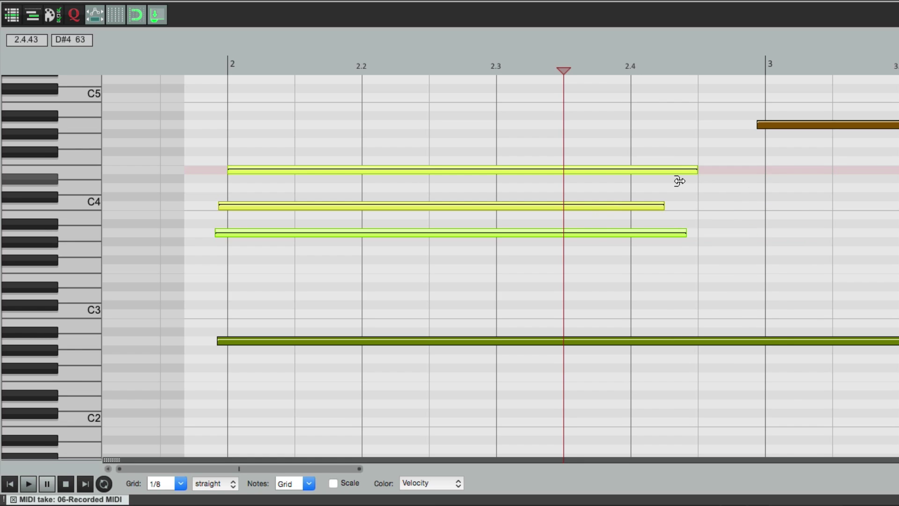
left_click(602, 145)
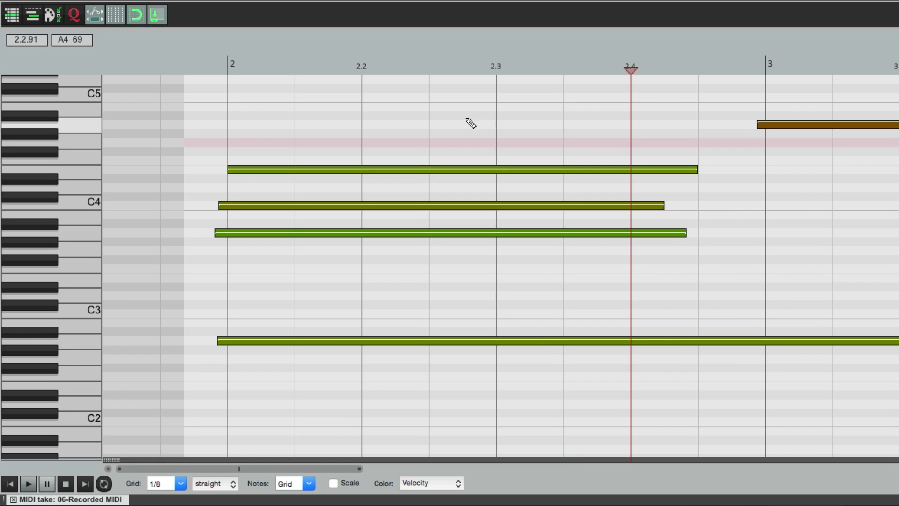
Delete the first chord's top note in the MIDI editor and undo the deletion
left_click(412, 168)
key("Delete")
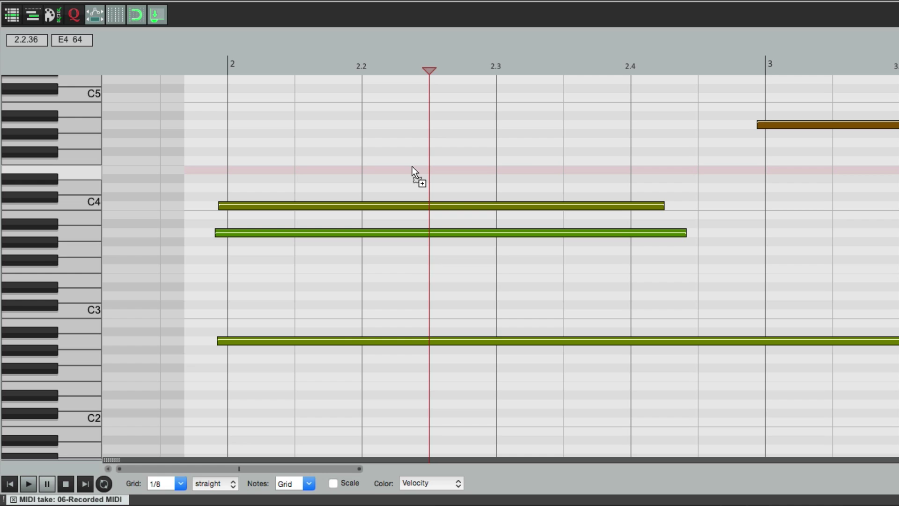
key("ctrl+z")
Draw a G#4 note from 2.2.00 to 2.4.50 above the first chord and delete it
left_click(397, 133)
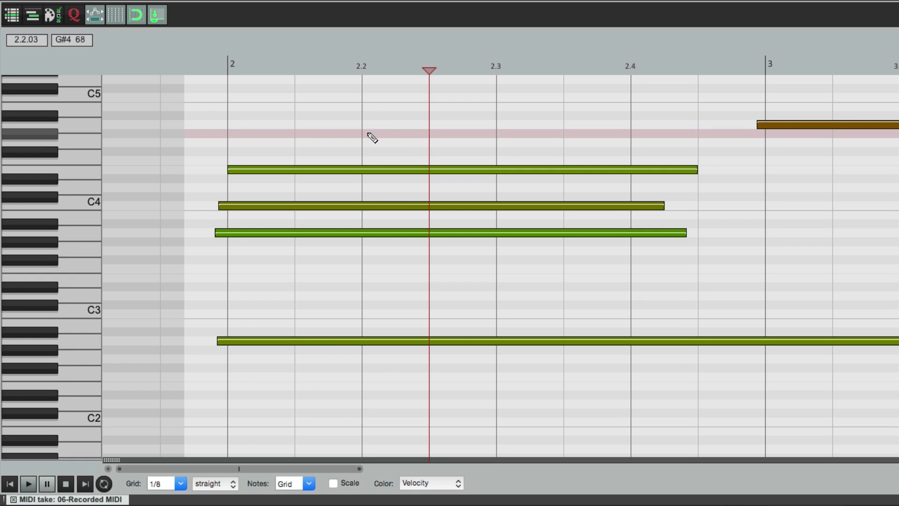
left_click_drag(371, 134, 700, 135)
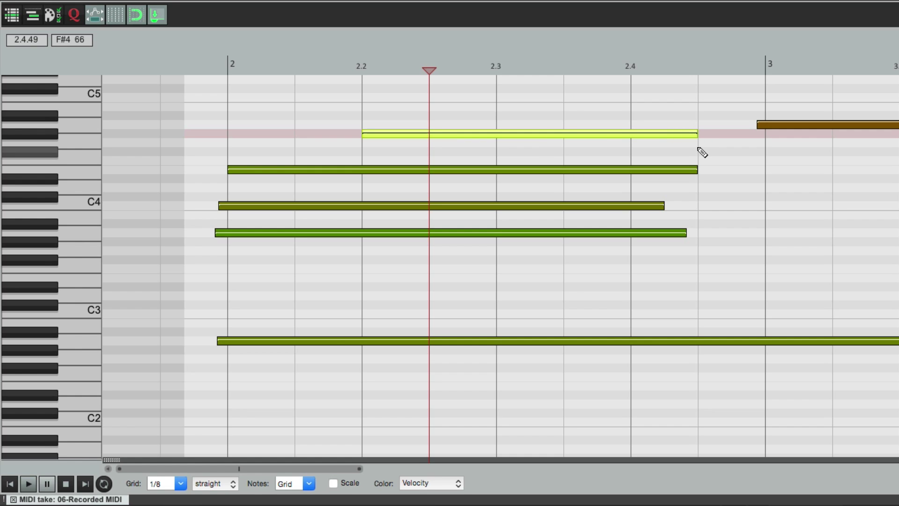
key("Delete")
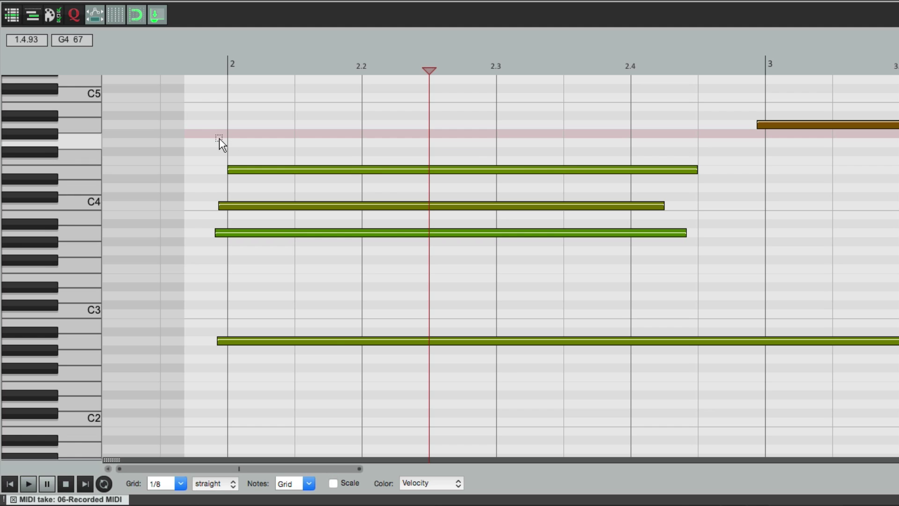
Try cutting the first chord's upper three notes and pasting them at 2.3.00, and undo both edits
left_click_drag(213, 165, 293, 279)
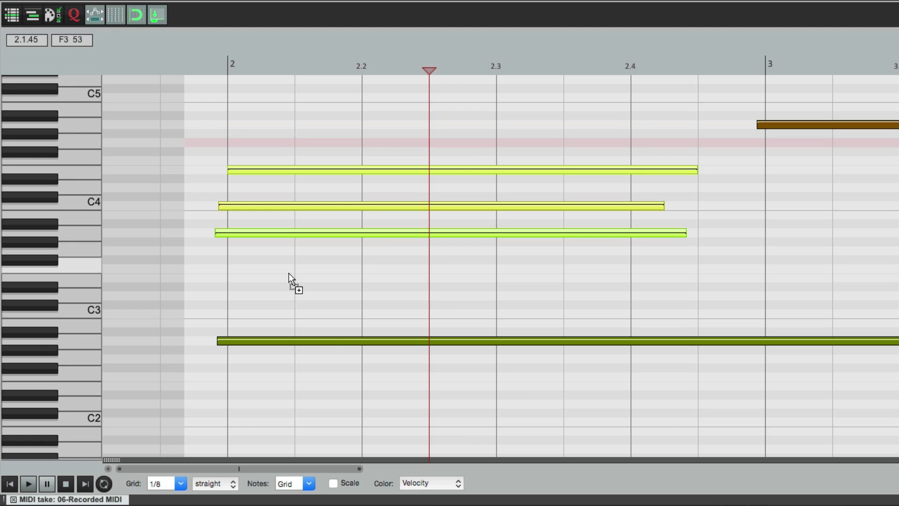
key("Delete")
left_click(498, 178)
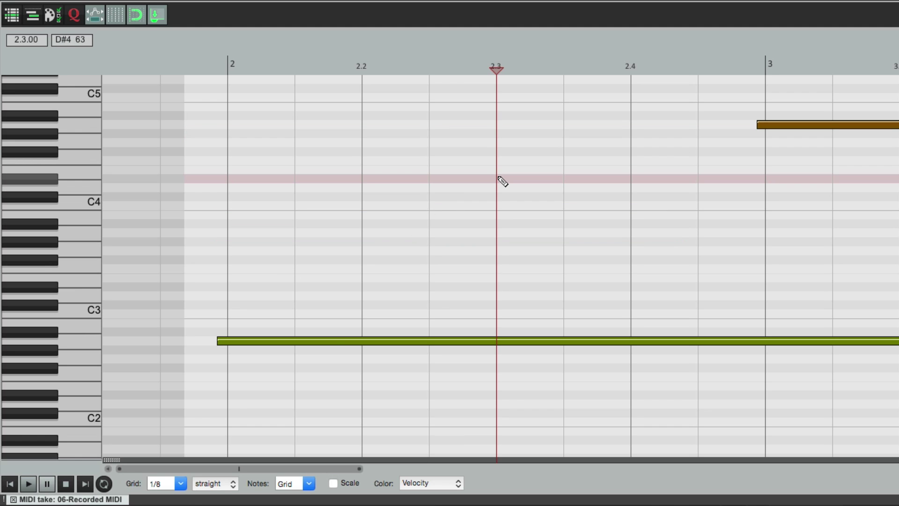
key("ctrl+v")
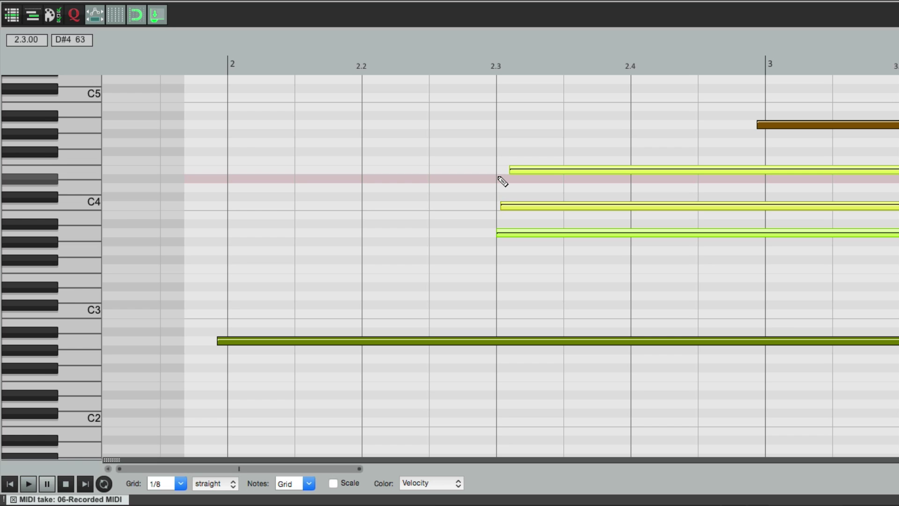
key("ctrl+z")
key("ctrl+z")
left_click(496, 143)
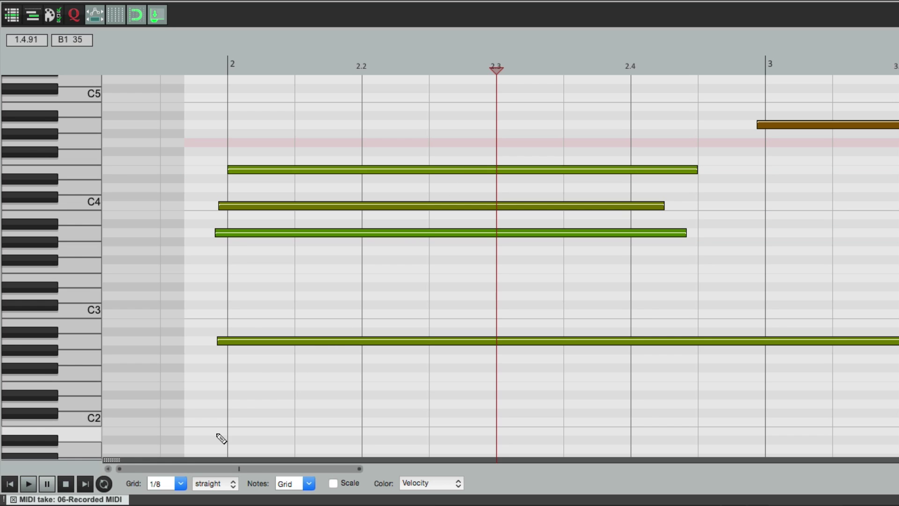
Reveal the velocity lane below the notes and try adjusting the velocity of the first chord's A3 note
left_click_drag(111, 458, 123, 369)
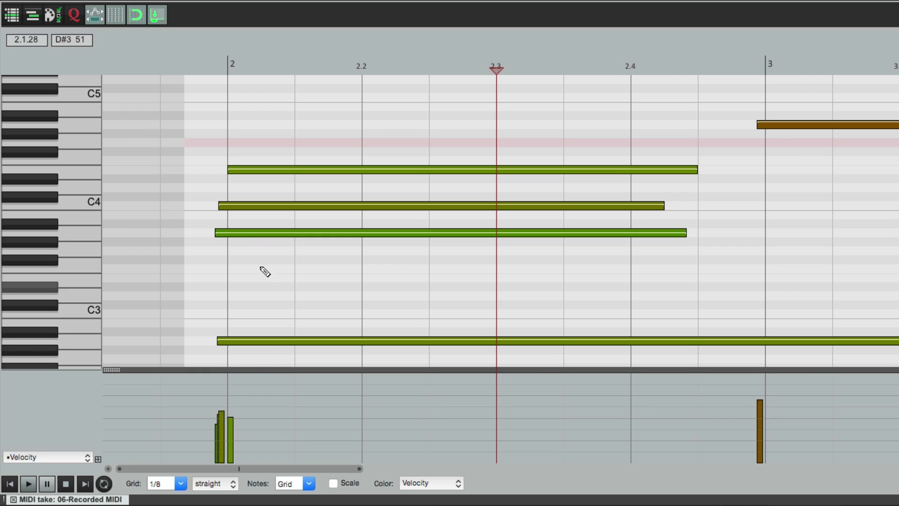
left_click(266, 205)
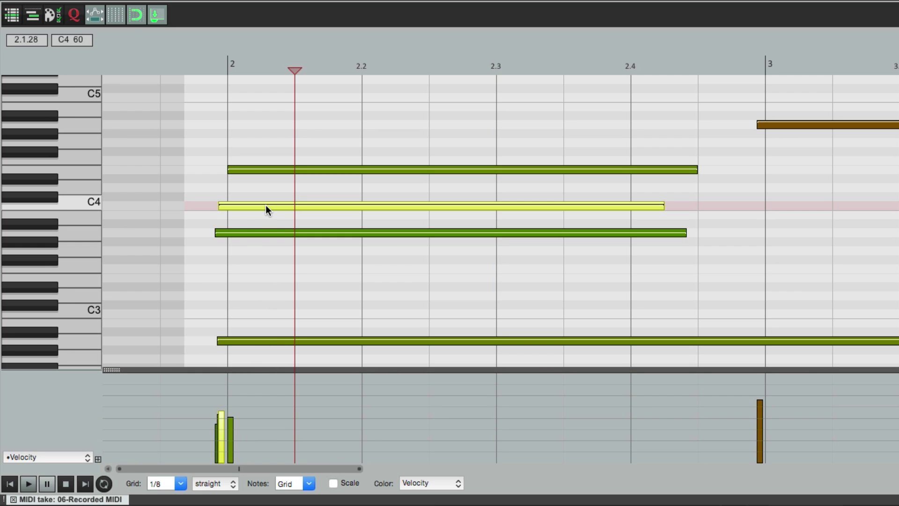
left_click(272, 231)
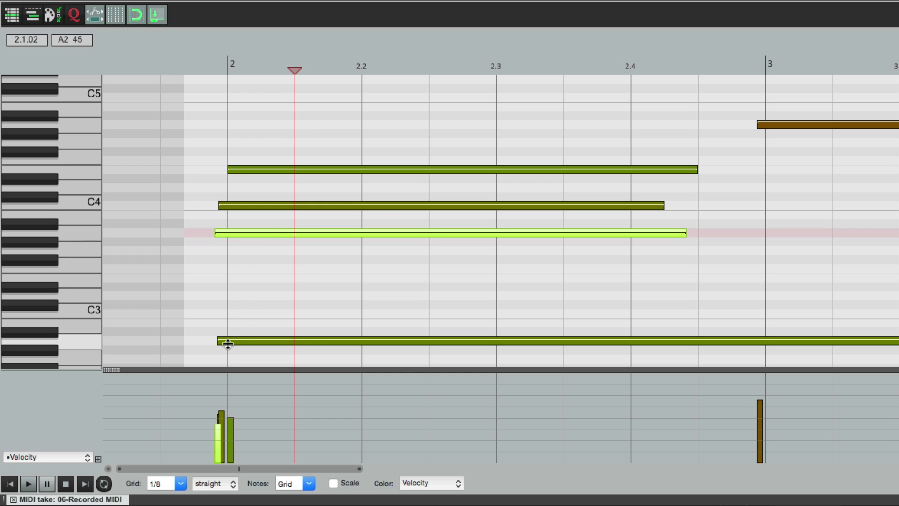
mouse_move(218, 425)
left_mouse_down()
mouse_move(215, 442)
mouse_move(215, 410)
mouse_move(216, 424)
left_mouse_up()
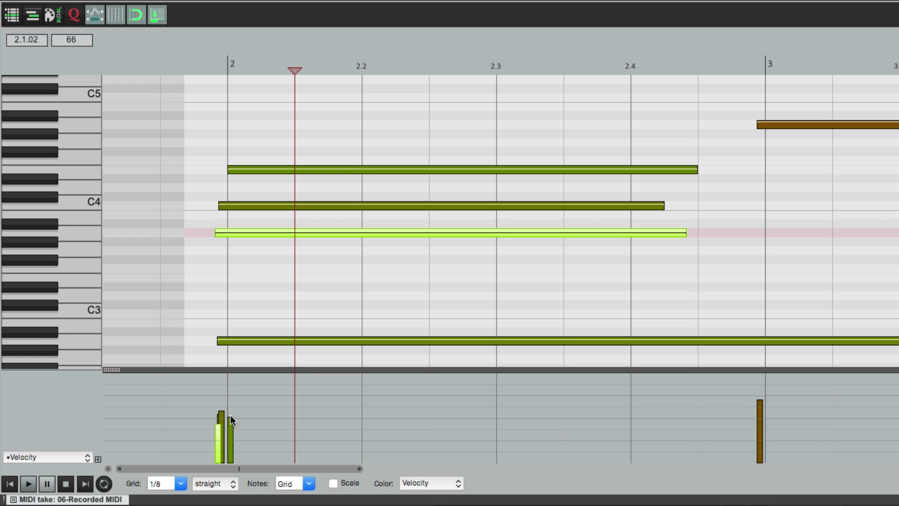
Switch the controller lane to Pitch, look through the other lane types, and return it to Velocity before collapsing the lane
left_click(55, 458)
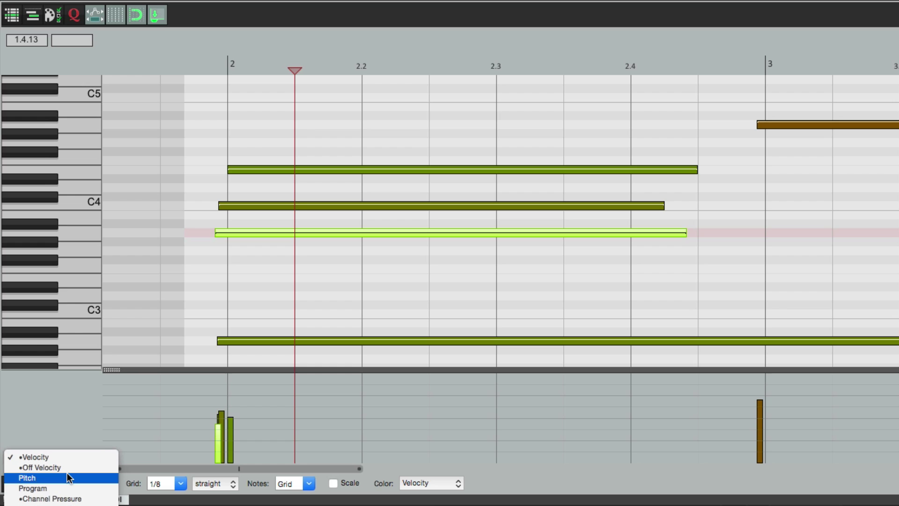
left_click(66, 475)
left_click(60, 457)
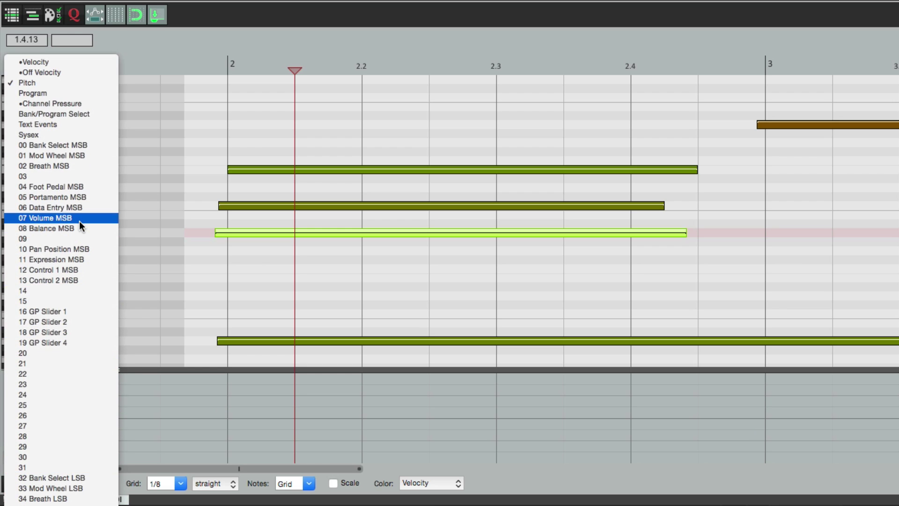
left_click(209, 77)
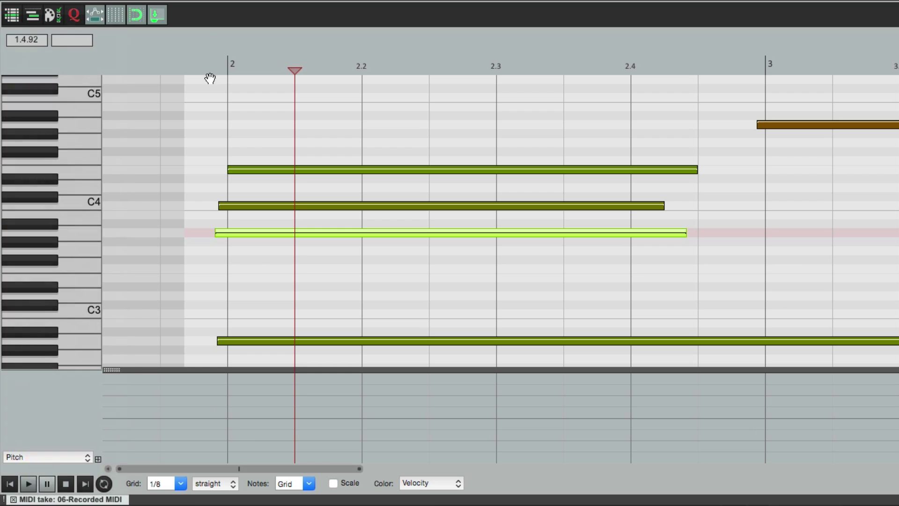
left_click(91, 460)
left_click(85, 434)
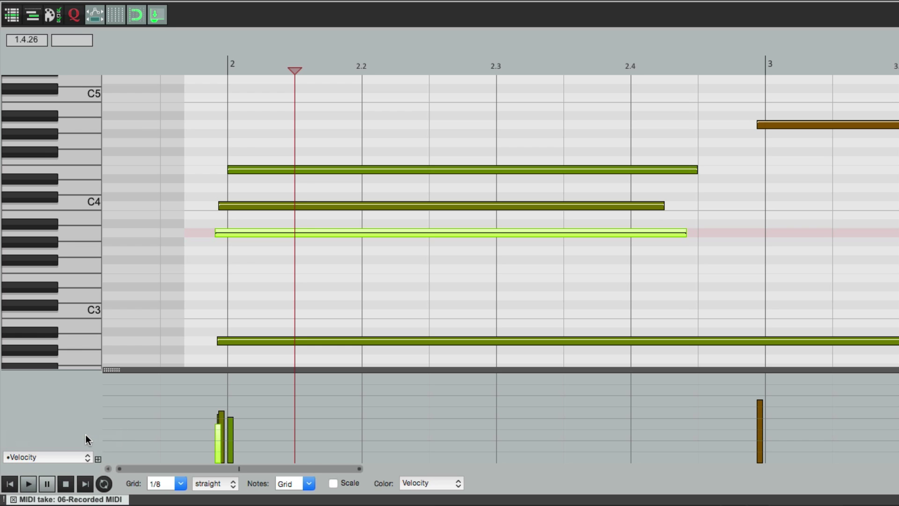
left_click_drag(115, 370, 113, 460)
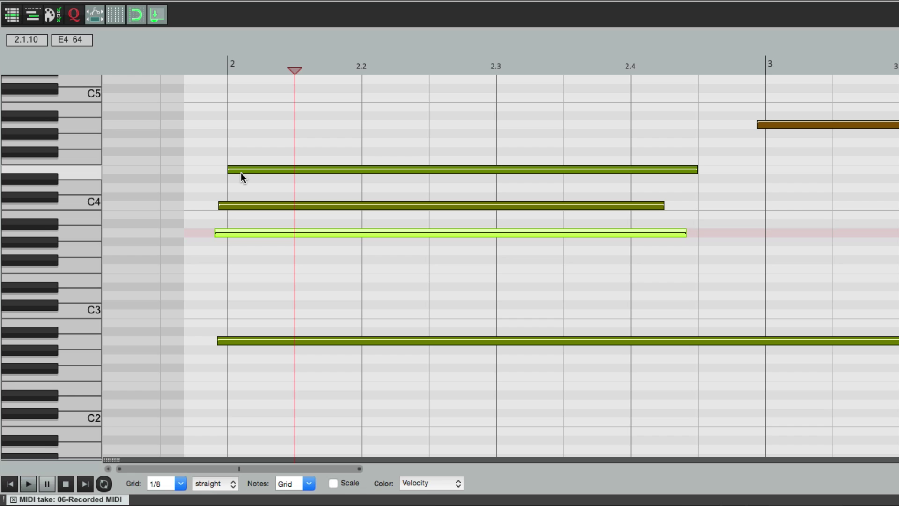
Audition the first chord's E4 and C4 notes and sound the piano keys from E4 down to about B3
left_click(252, 171)
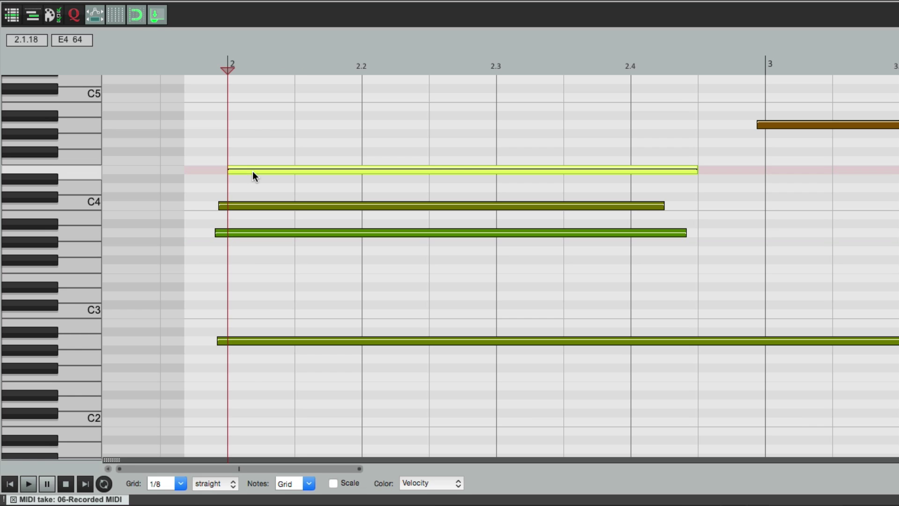
left_click(84, 170)
left_click_drag(86, 173, 86, 217)
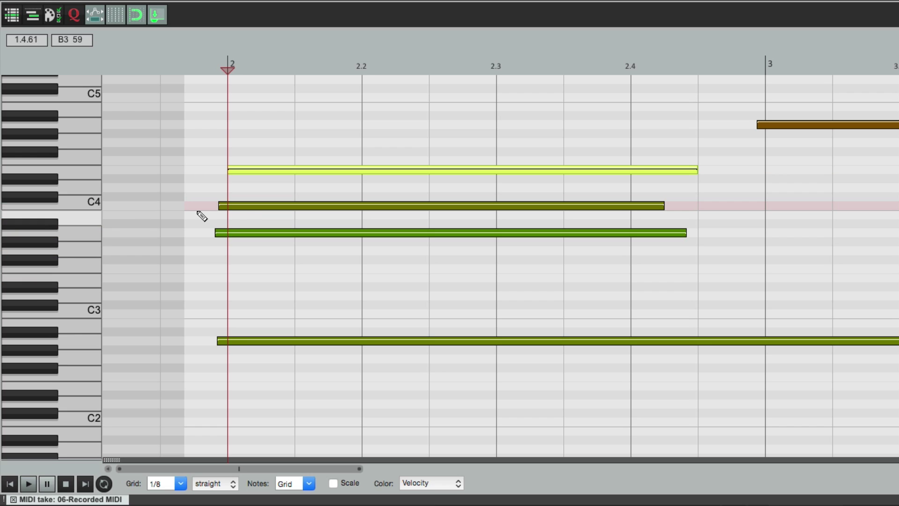
left_click(243, 206)
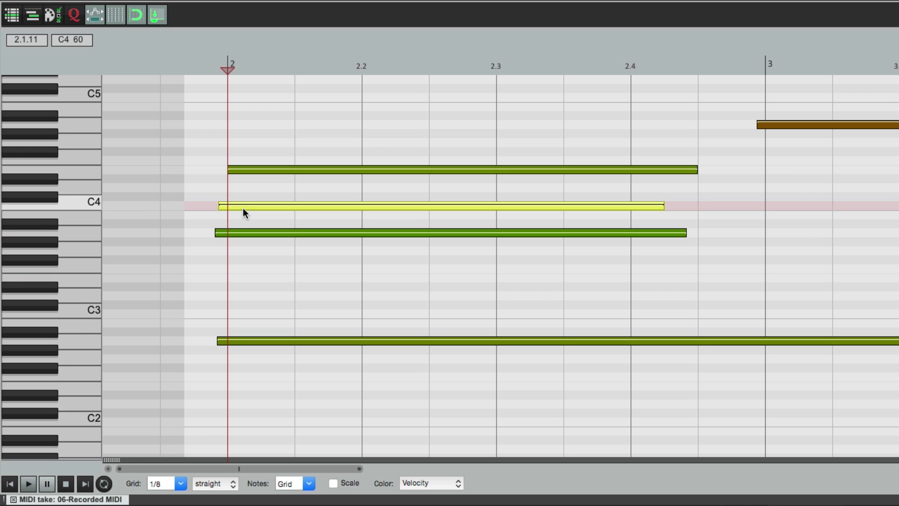
left_click(95, 201)
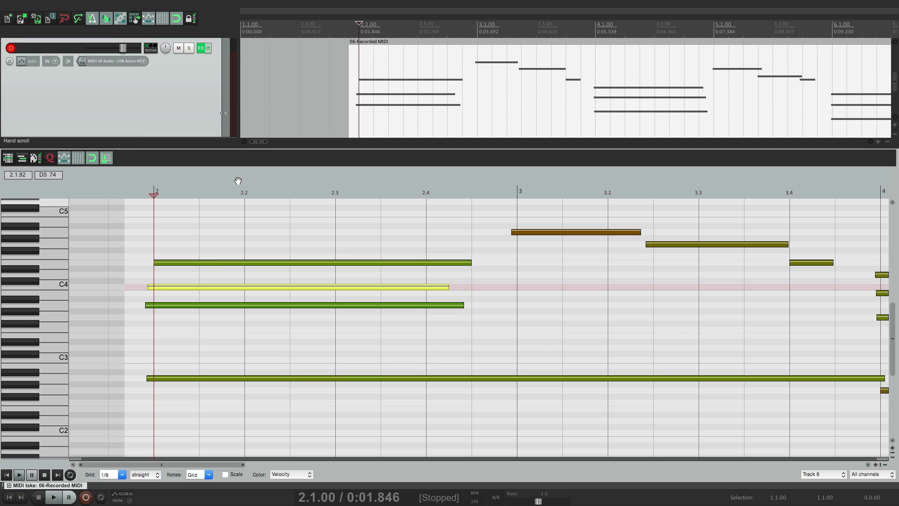
Undock the MIDI editor into a floating window and dock it again
left_click(104, 161)
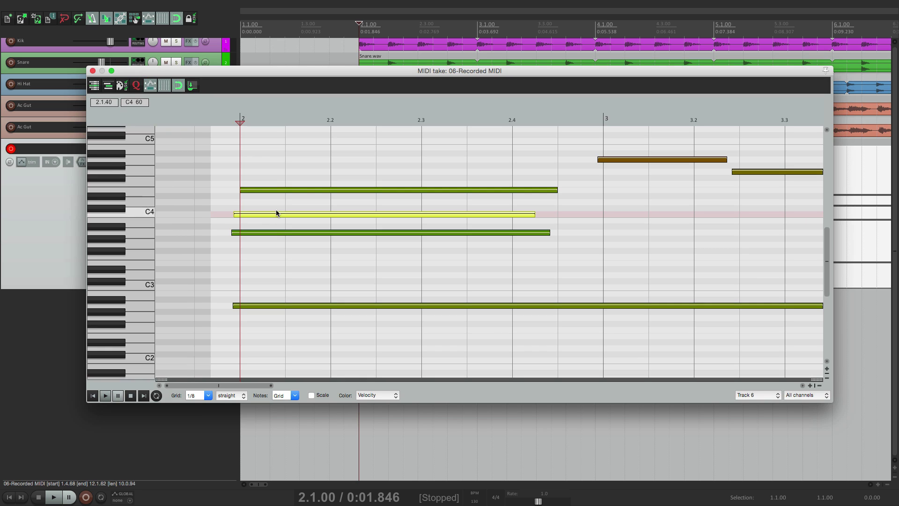
left_click(192, 87)
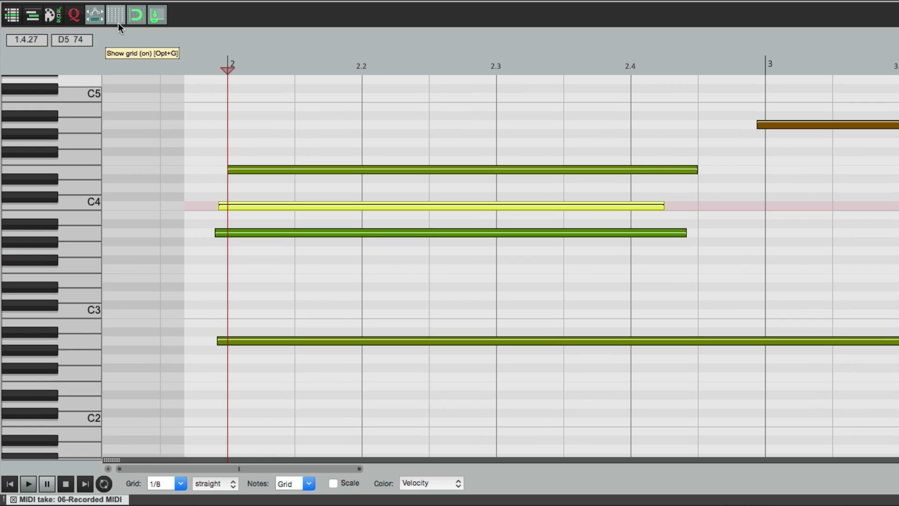
Try MIDI editor grid divisions of 1/4 and 1, and return the grid to 1/8
left_click(181, 484)
left_click(175, 423)
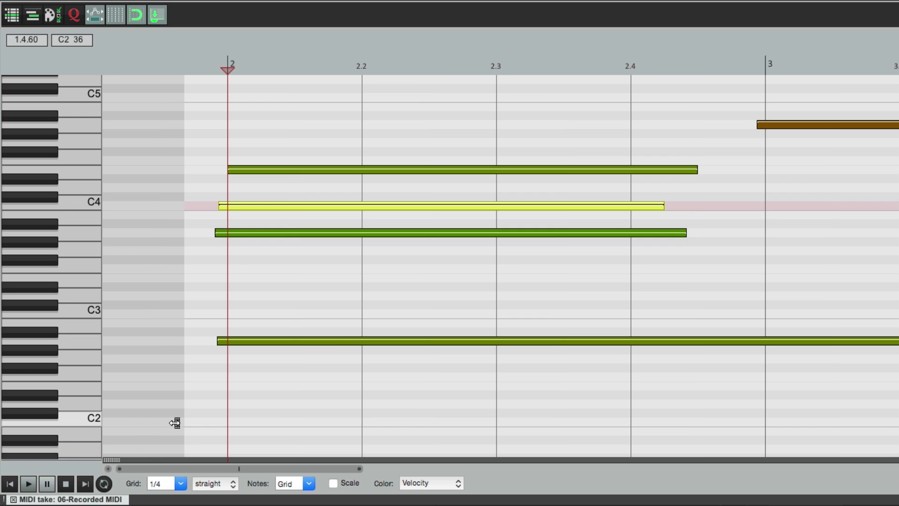
left_click(181, 483)
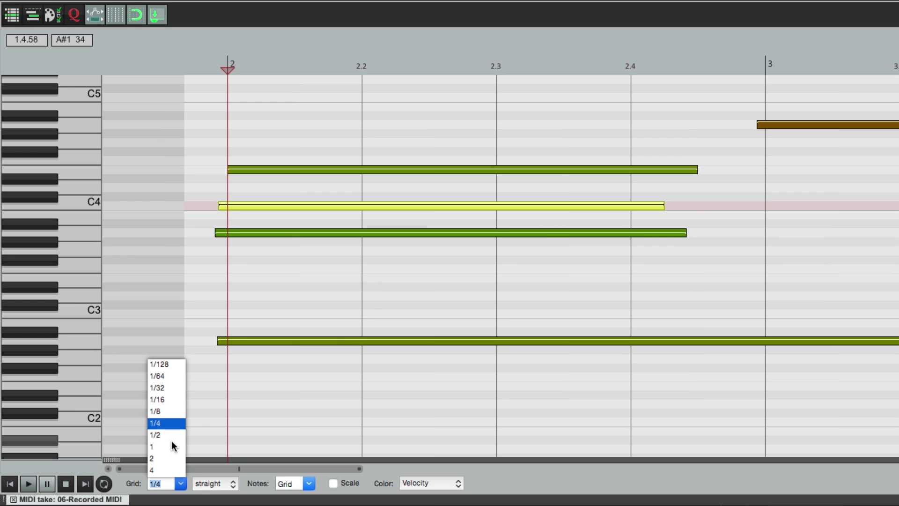
left_click(172, 446)
left_click(181, 484)
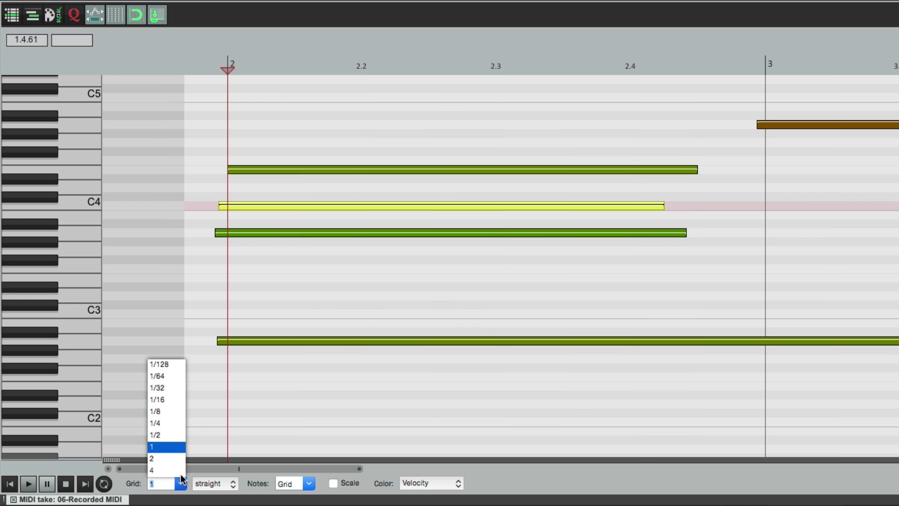
left_click(179, 411)
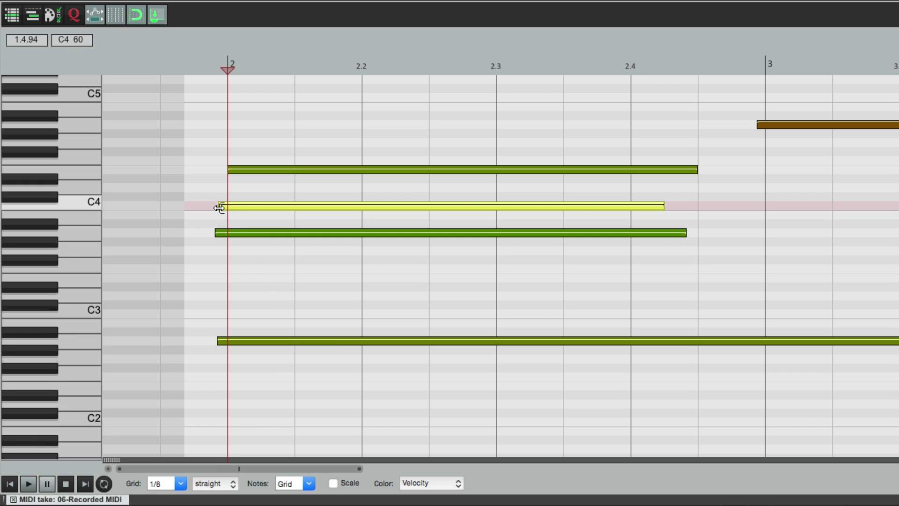
Trim the starts of the first chord's C4, A3 and A2 notes to the start of bar 2
left_click_drag(219, 207, 239, 213)
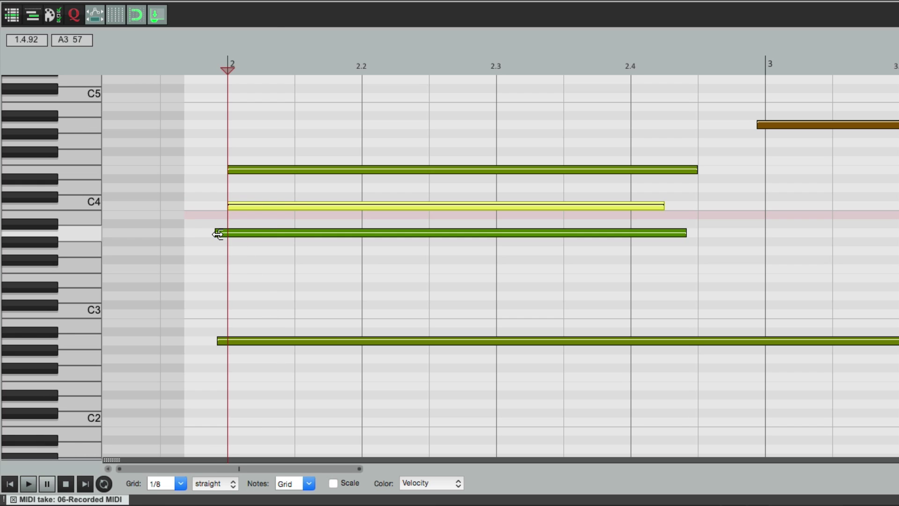
left_click_drag(217, 233, 229, 234)
left_click_drag(218, 339, 241, 345)
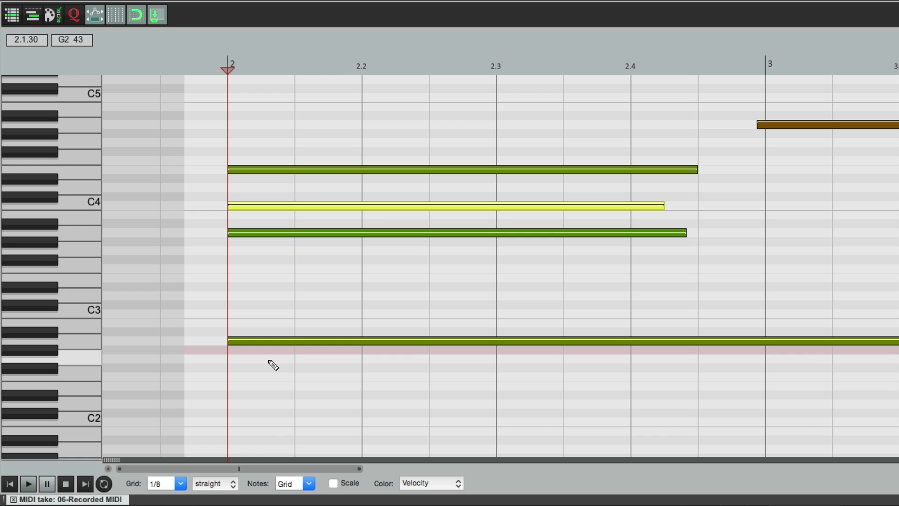
Open the Quantize Events dialog for the recorded notes and switch its settings from Use grid to Manual
scroll(451, 306, "down", 5)
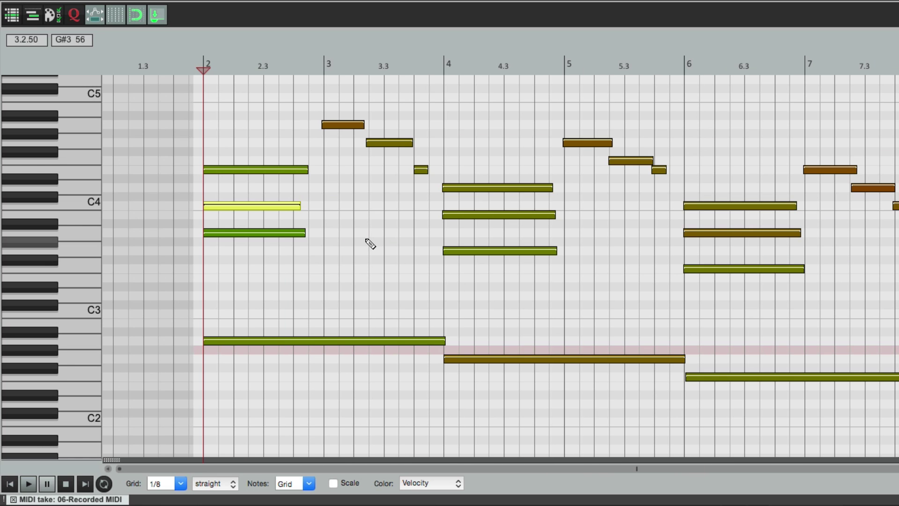
left_click(75, 19)
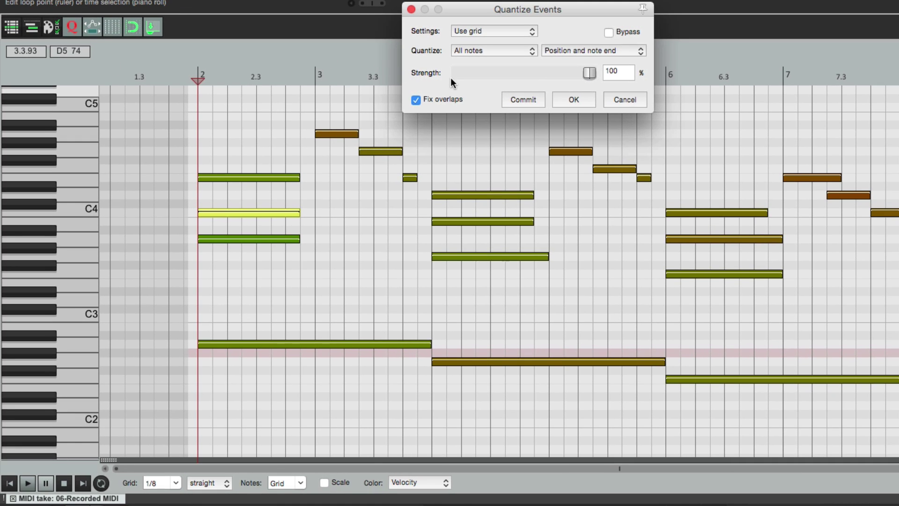
left_click(412, 10)
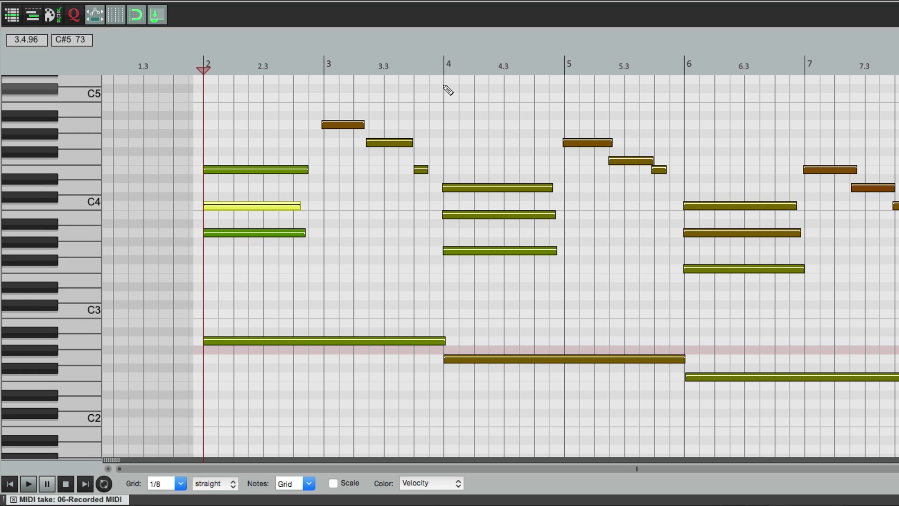
key("q")
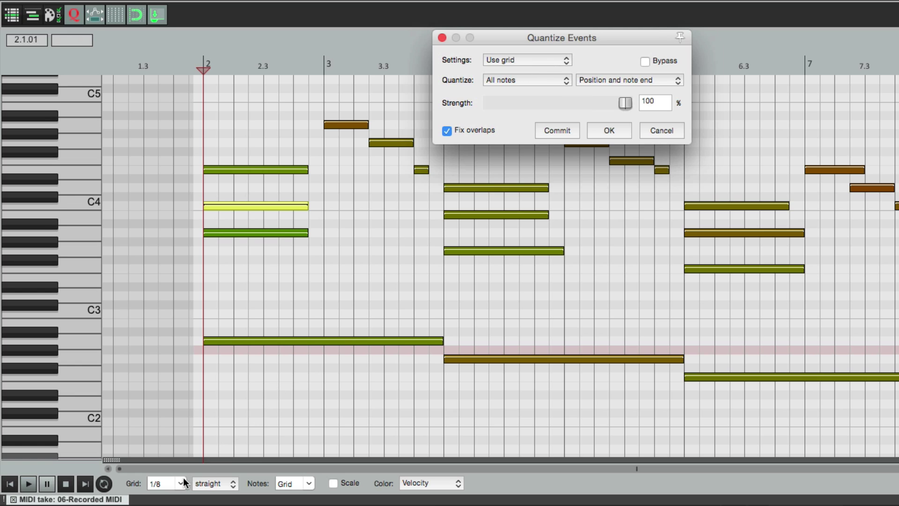
left_click(550, 58)
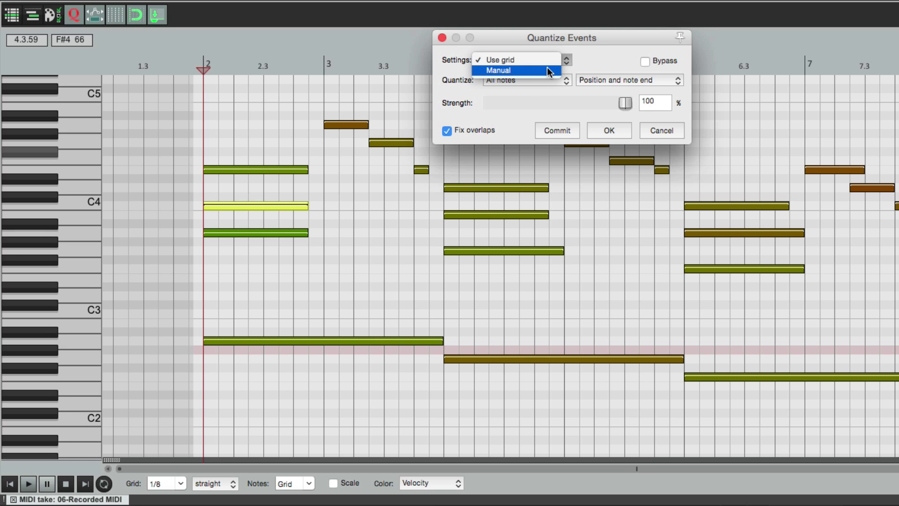
left_click(547, 67)
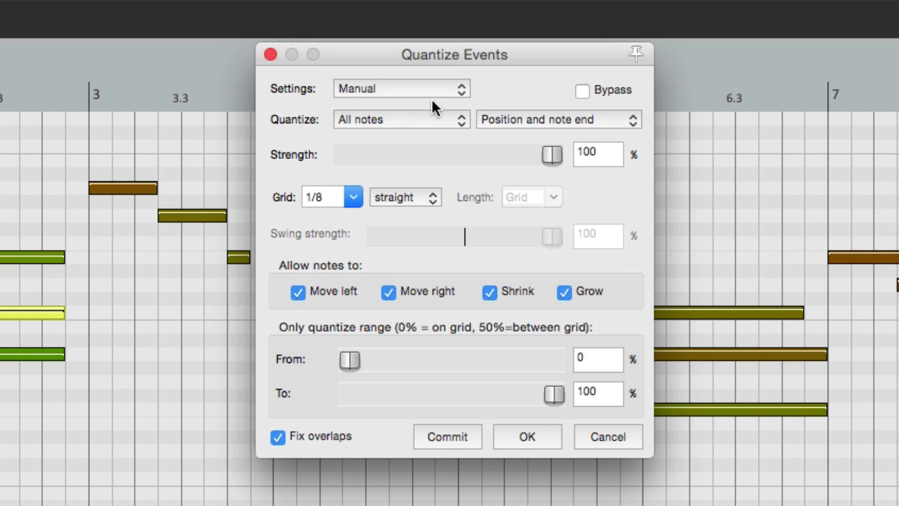
Look through the quantize targets, try Position for all notes, and return to Position and note end
left_click(408, 119)
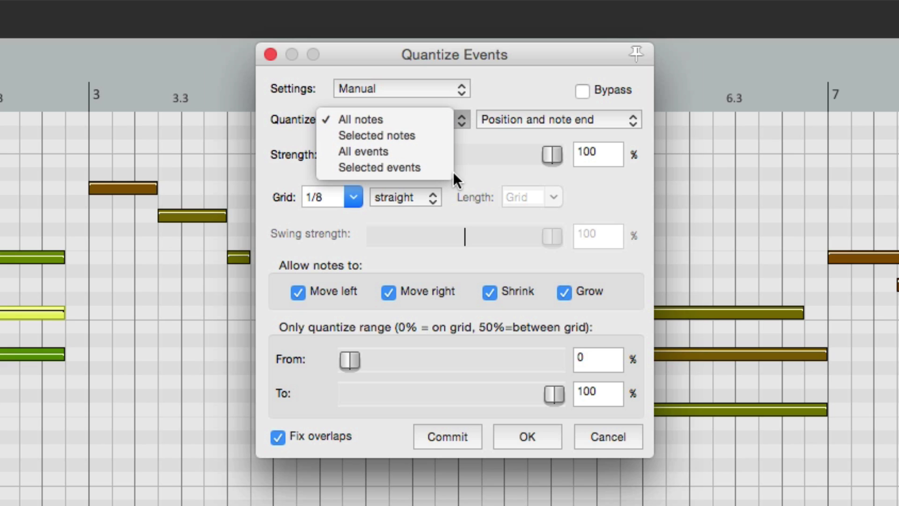
left_click(490, 126)
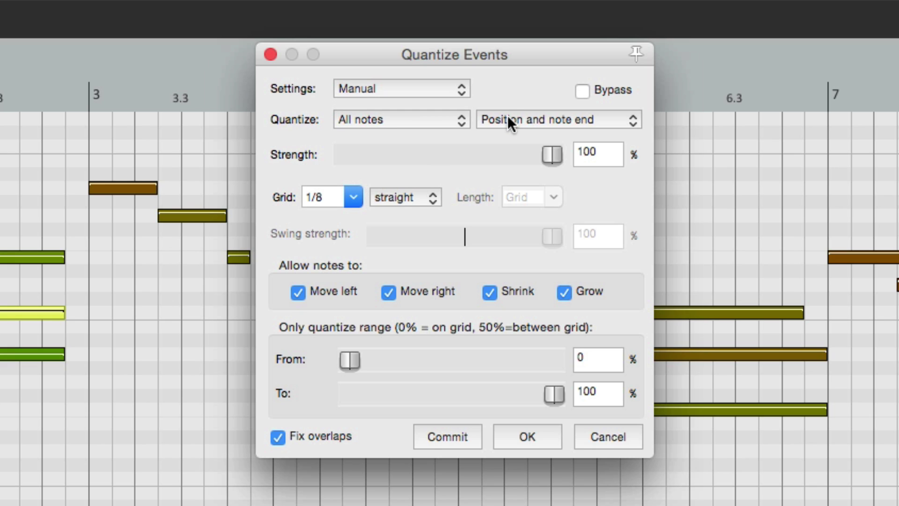
left_click(507, 118)
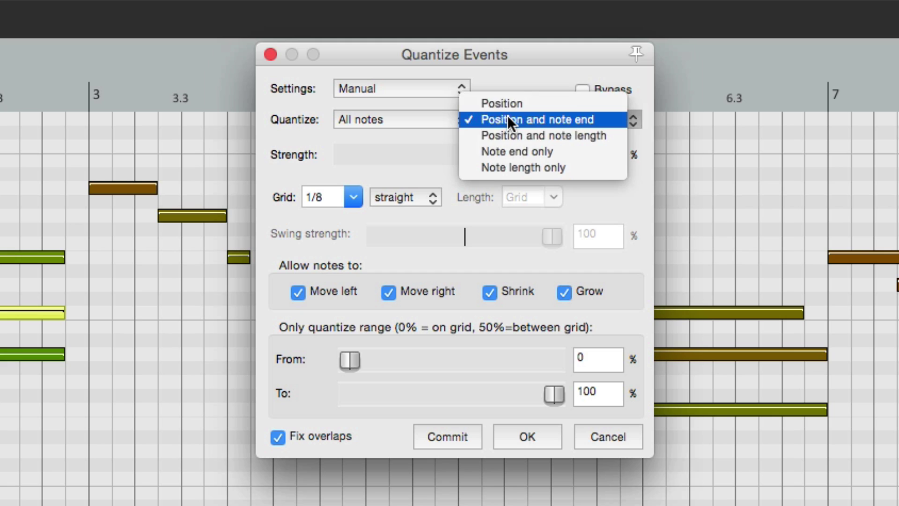
left_click(550, 105)
left_click(556, 119)
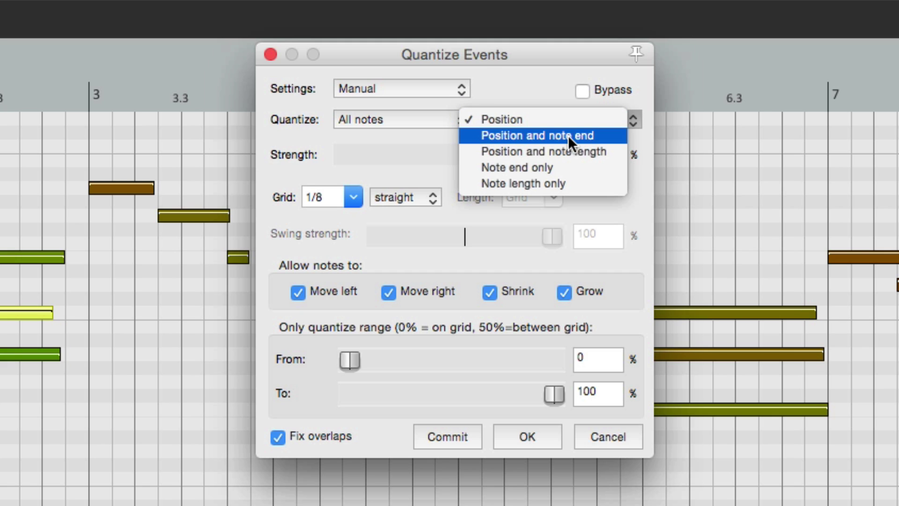
left_click(568, 136)
left_click(551, 121)
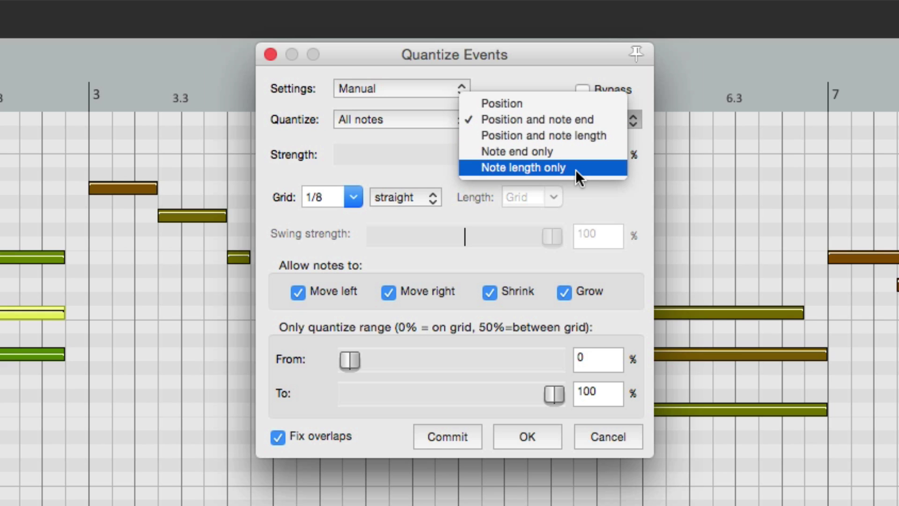
left_click(572, 122)
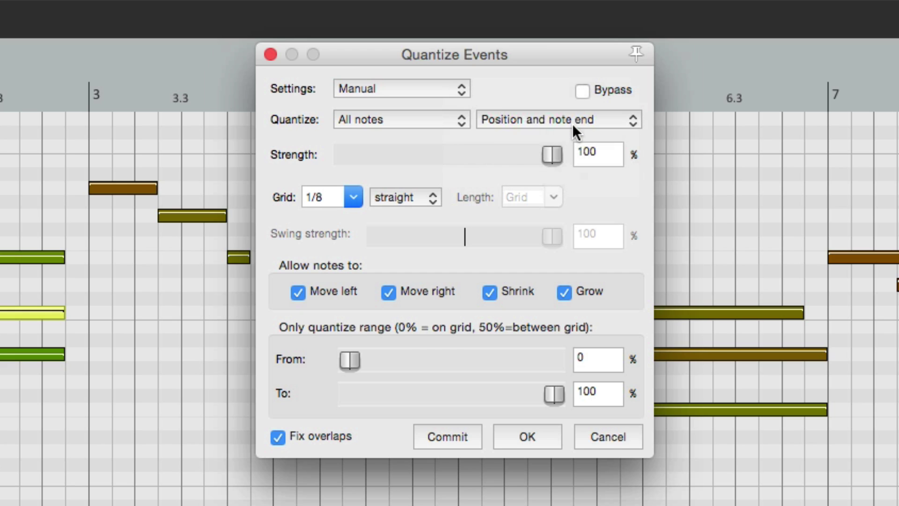
Try quantize grids of 1/16 and 1/4, return to 1/8, and look through the grid types while keeping straight
left_click(353, 194)
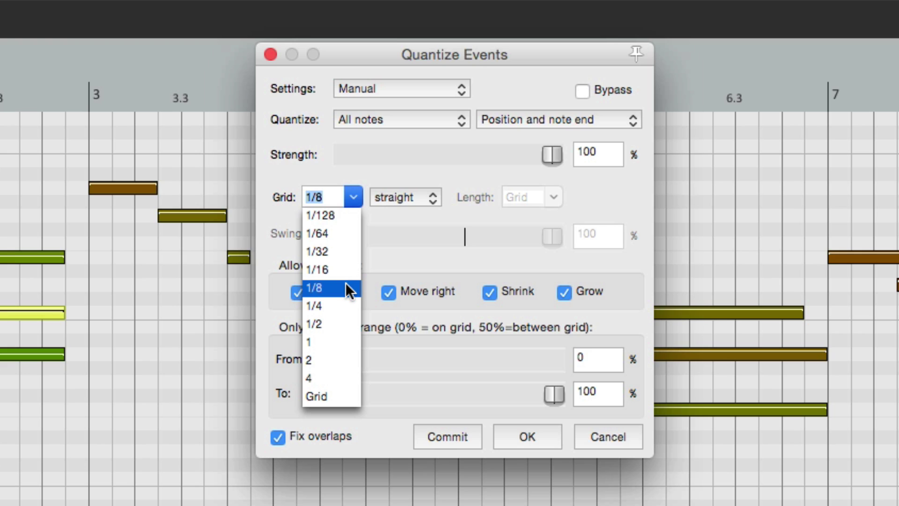
left_click(346, 271)
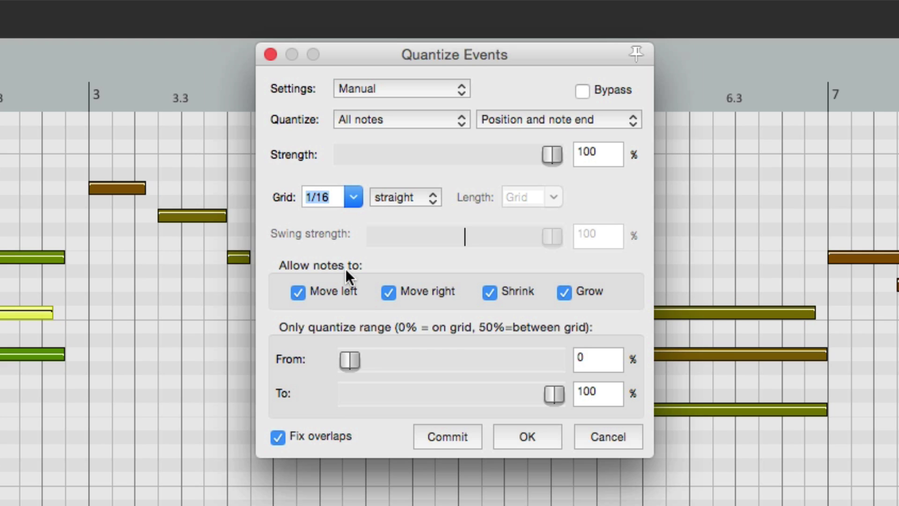
left_click(352, 206)
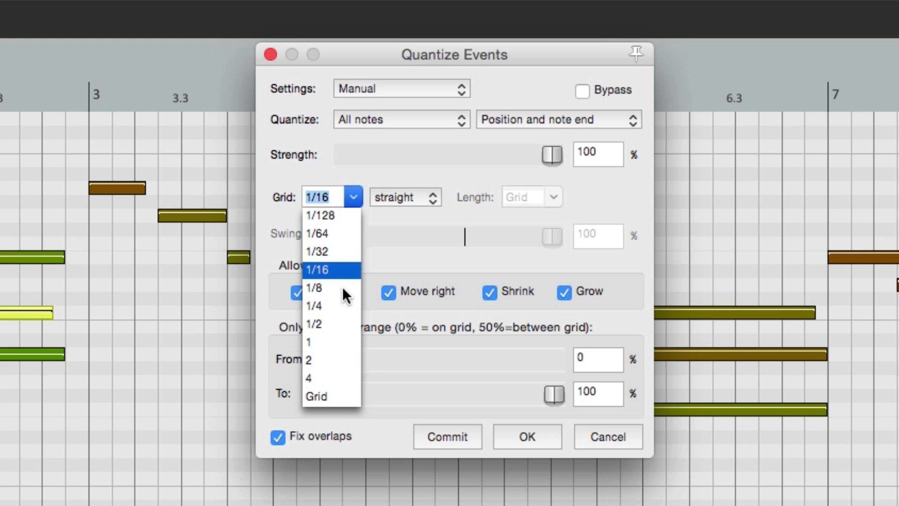
left_click(343, 302)
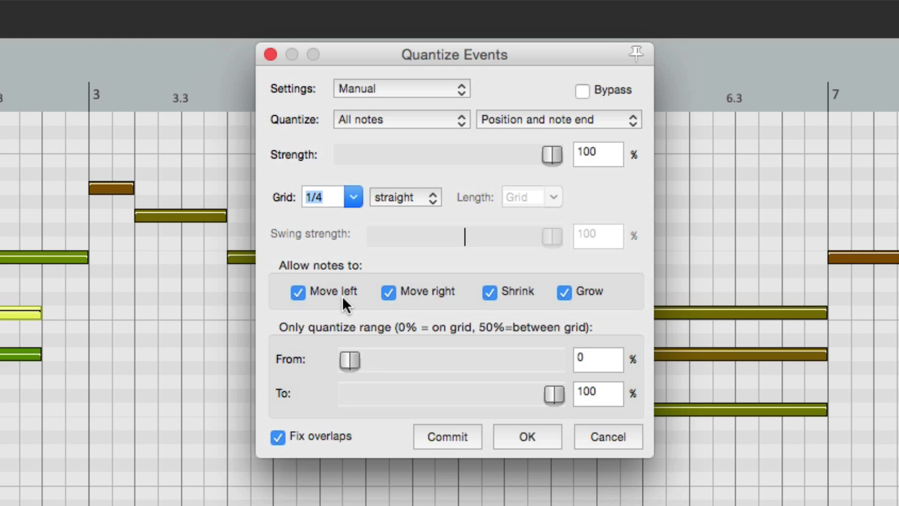
left_click(356, 195)
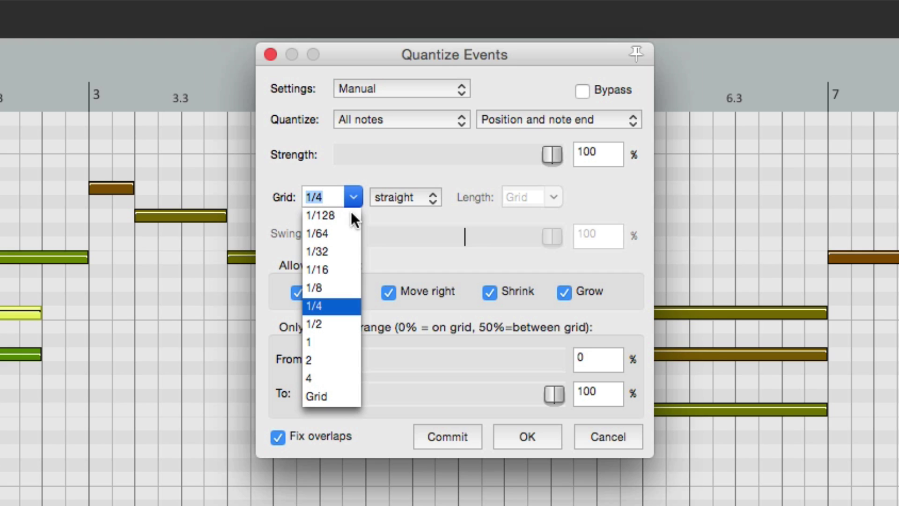
left_click(345, 288)
left_click(423, 198)
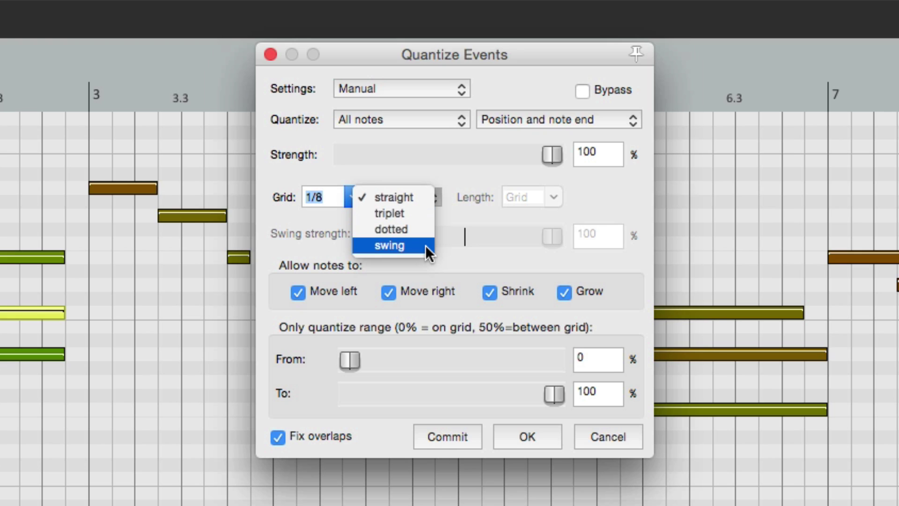
left_click(468, 212)
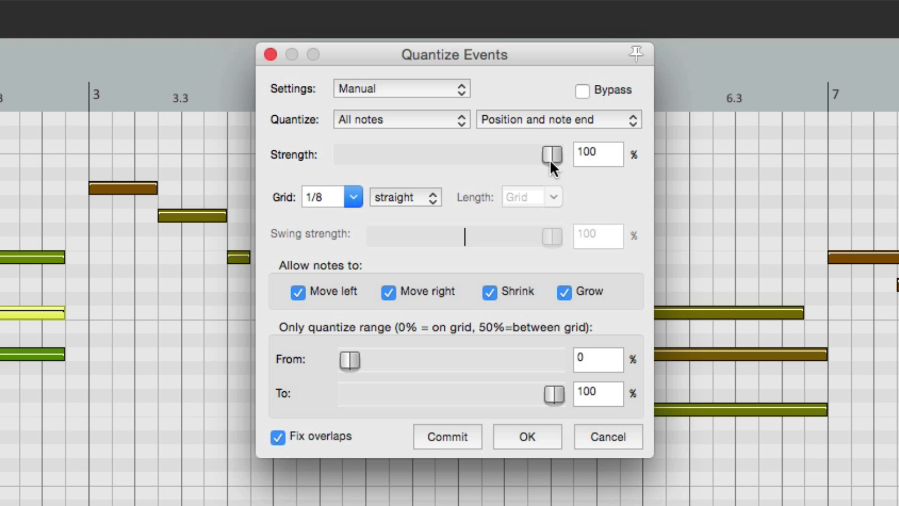
Try quantize strengths of 0% and 50%, and return the strength to 100%
left_click_drag(549, 155, 311, 169)
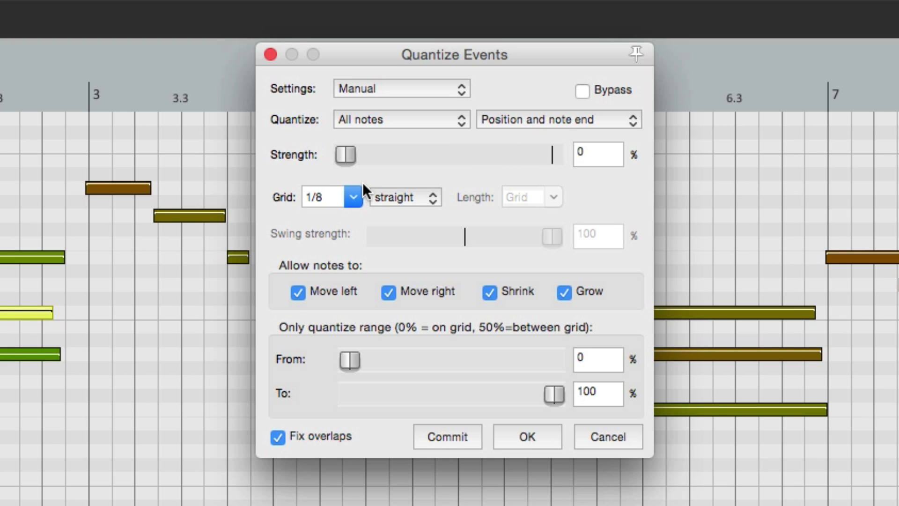
left_click_drag(347, 158, 441, 156)
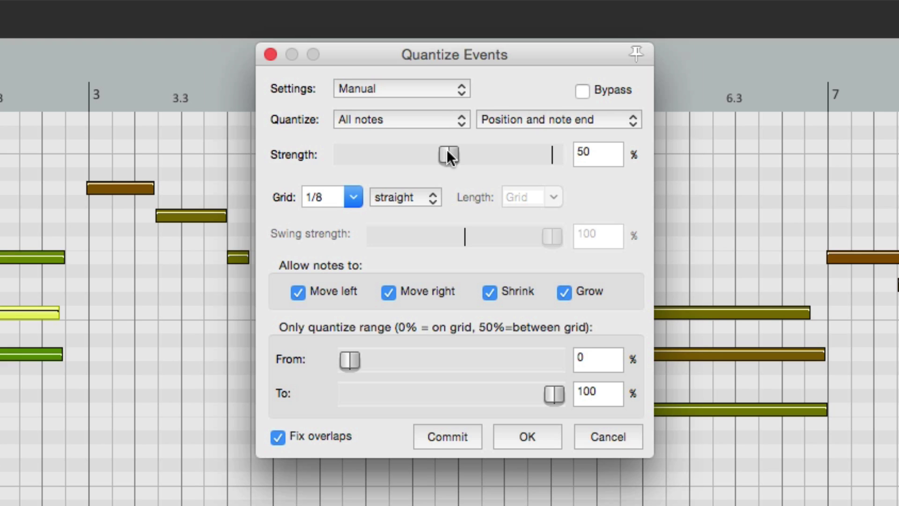
left_click_drag(448, 150, 558, 146)
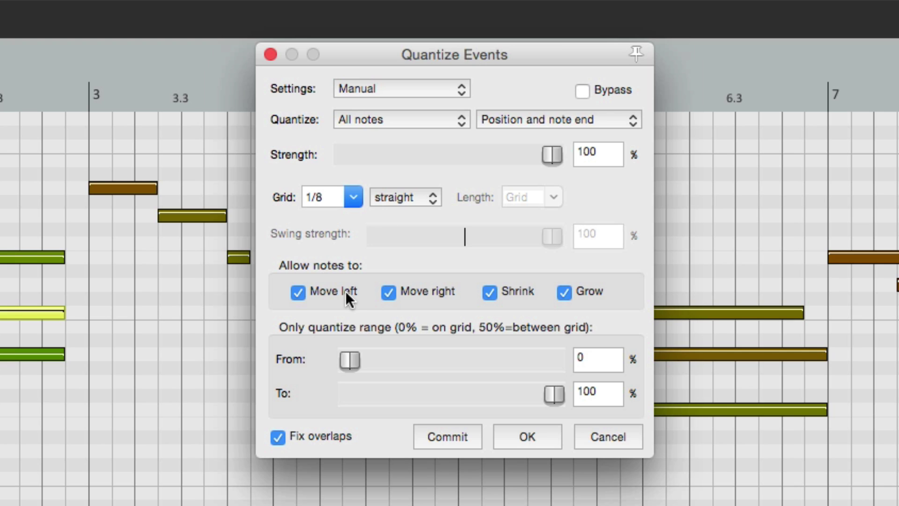
Switch the Move left, Move right and Shrink quantize allowances off and back on
left_click(303, 294)
left_click(299, 292)
double_click(388, 292)
left_click(489, 292)
left_click(485, 294)
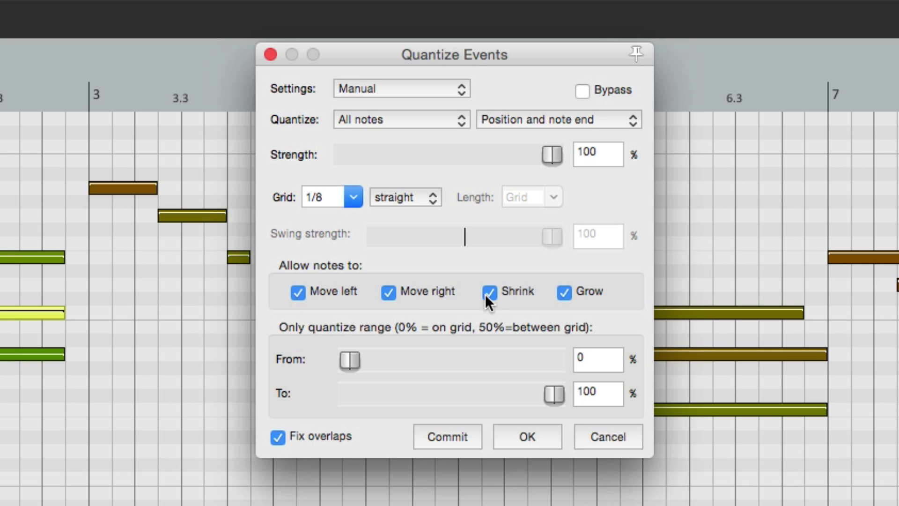
Switch the Grow quantize allowance off and back on, and compare quantize strengths of 0% and 100%
left_click(558, 295)
left_click(558, 298)
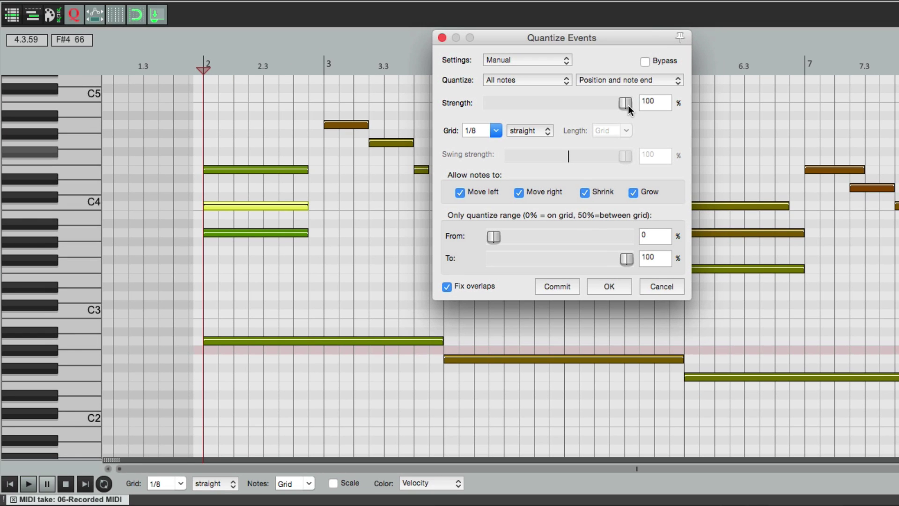
left_click_drag(628, 105, 469, 115)
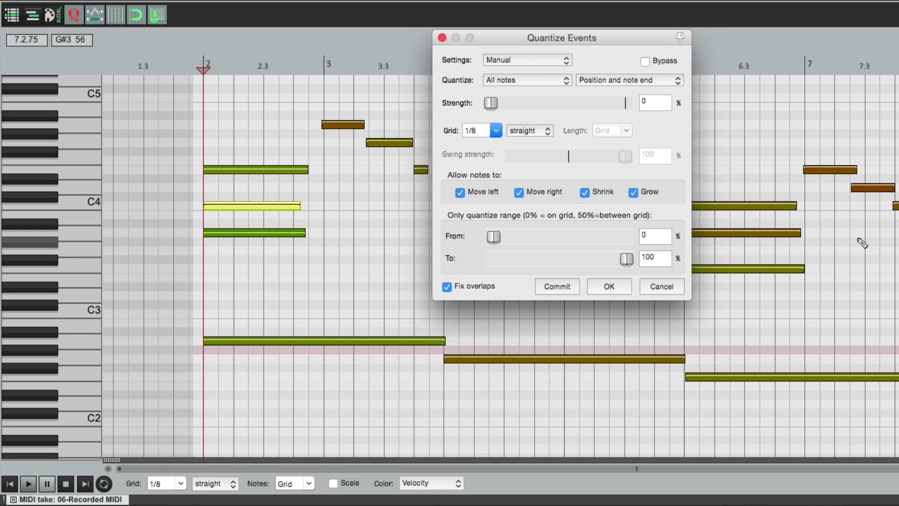
left_click_drag(493, 103, 642, 105)
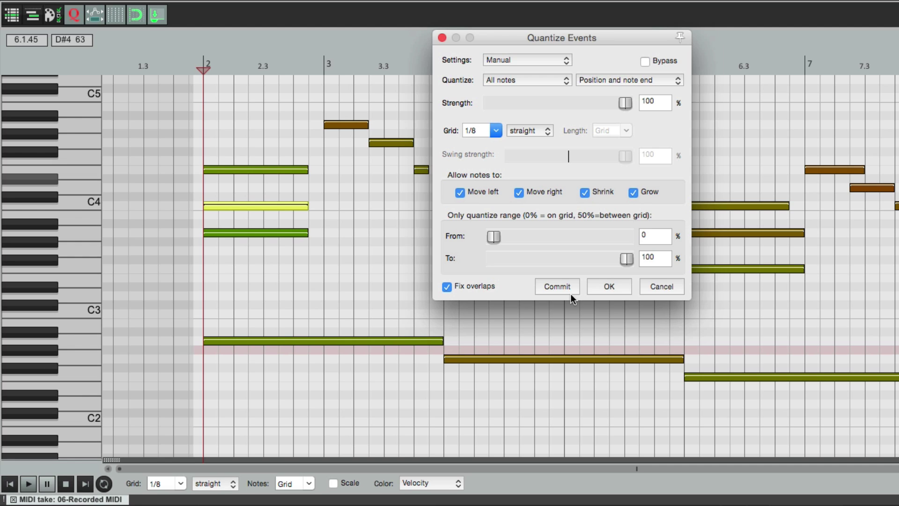
Apply the 1/8 straight quantize to all notes, and reopen the quantize settings to confirm them at 100% strength
left_click(604, 291)
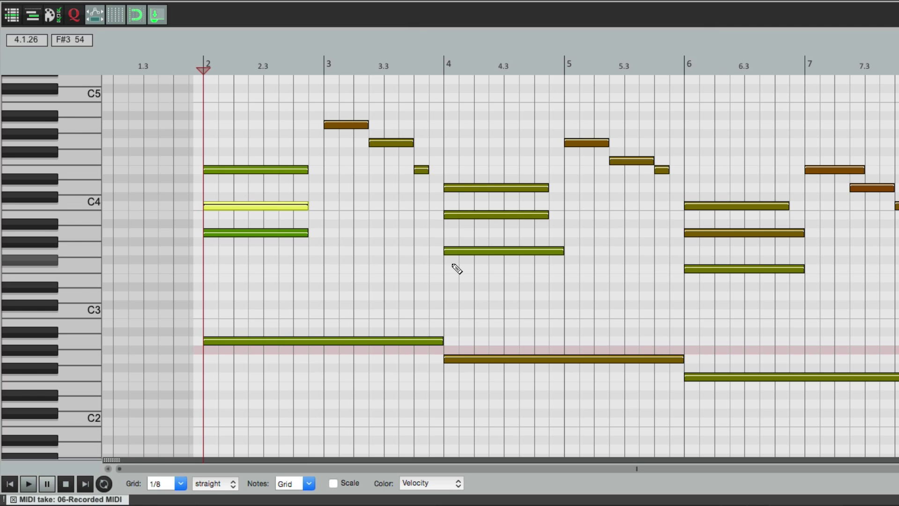
key("ctrl+q")
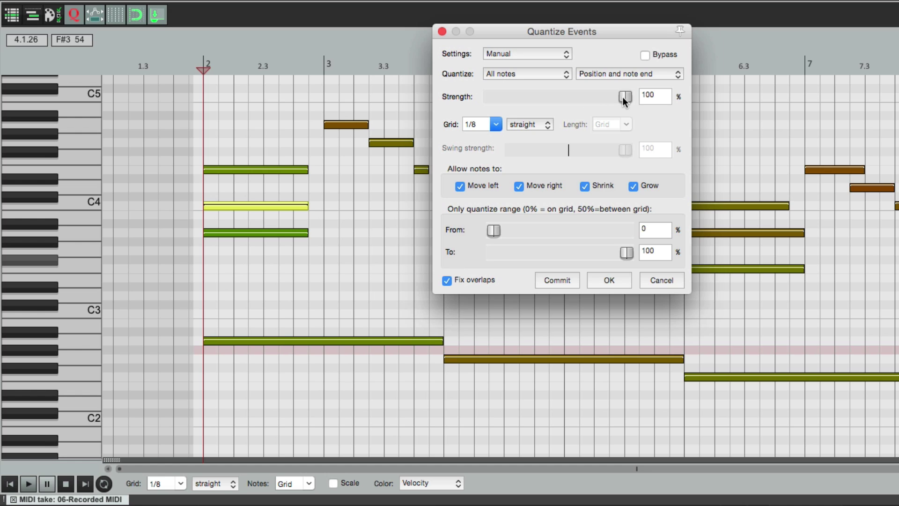
mouse_move(623, 97)
left_mouse_down()
mouse_move(489, 101)
mouse_move(636, 99)
left_mouse_up()
left_click(598, 280)
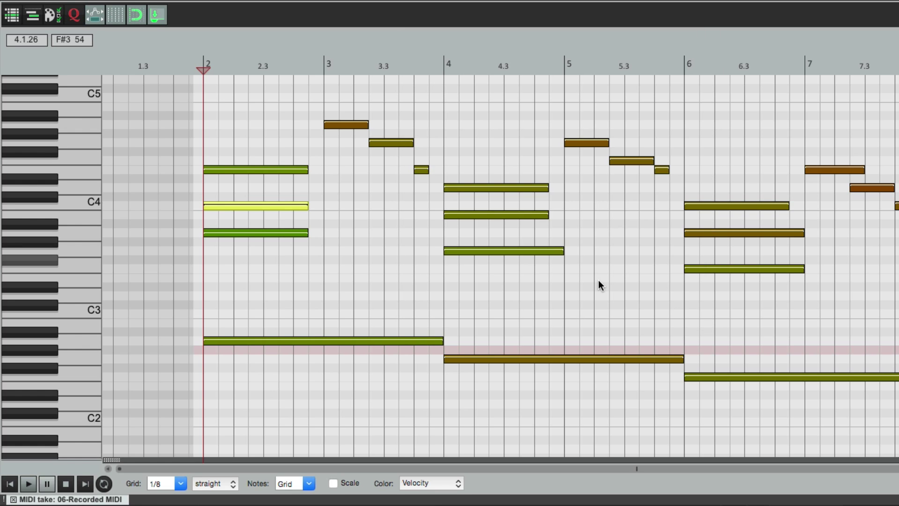
Play the quantized part through to bar 10 and stop playback
scroll(485, 277, "right", 2)
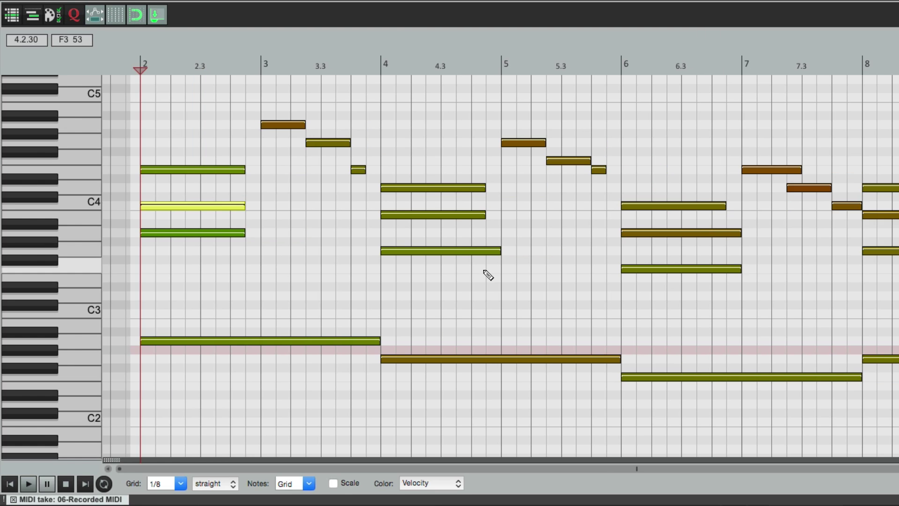
key("space")
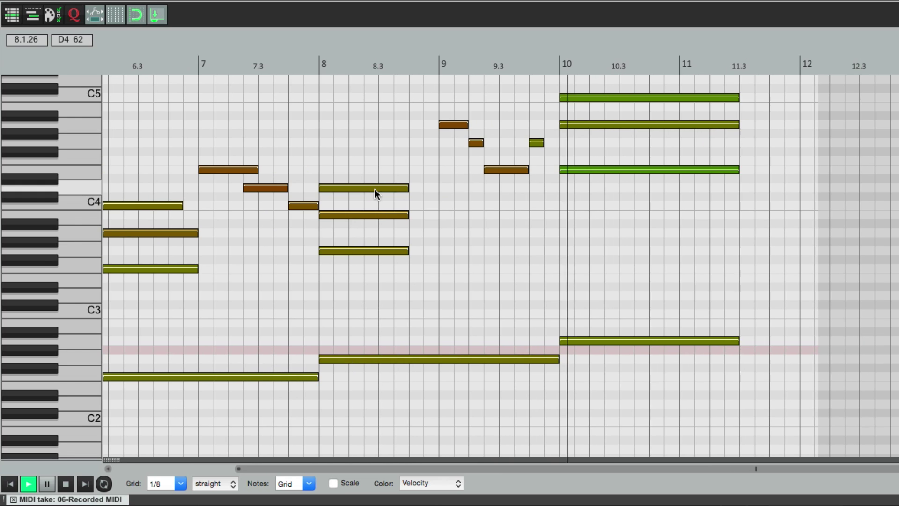
key("space")
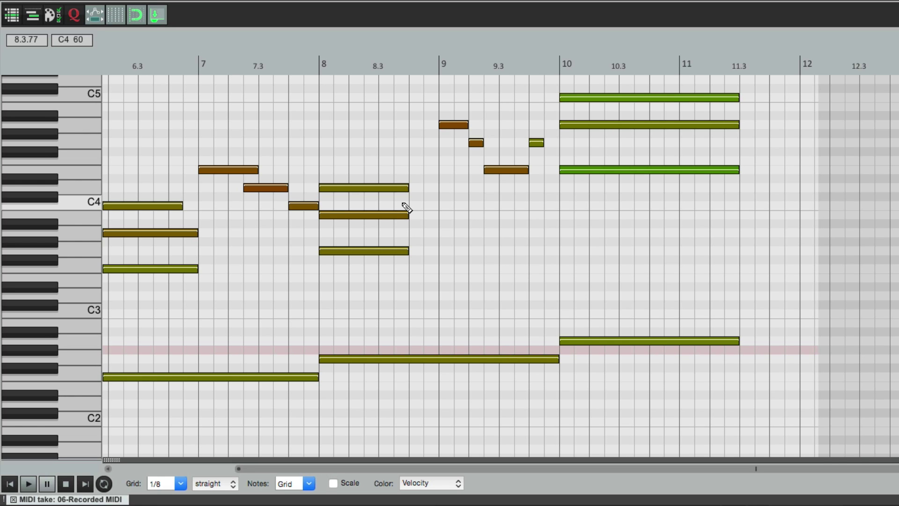
Lengthen the bar 8 chord and the last melody note of bar 9 to bar 10, and the bar 6 chord to bar 8
left_click_drag(408, 180, 560, 255)
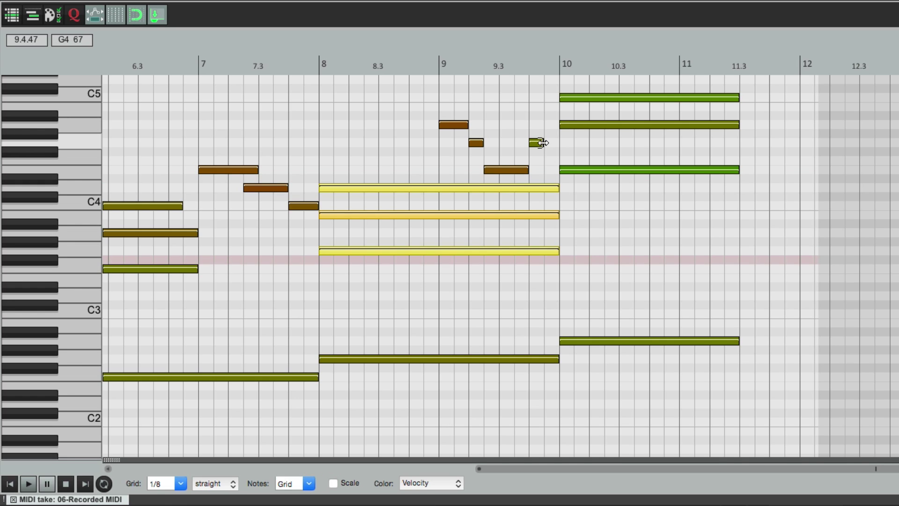
left_click_drag(544, 142, 558, 144)
scroll(531, 228, "left", 6)
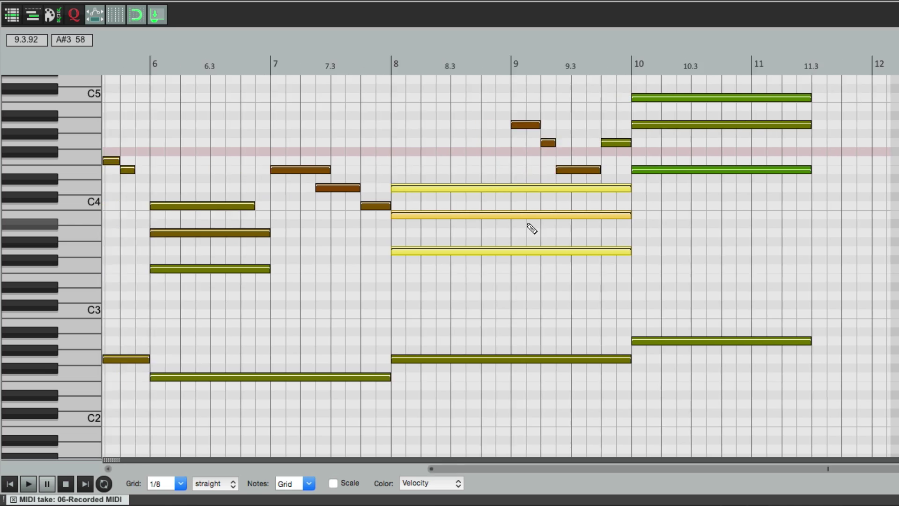
left_click_drag(509, 199, 664, 277)
left_click(648, 285)
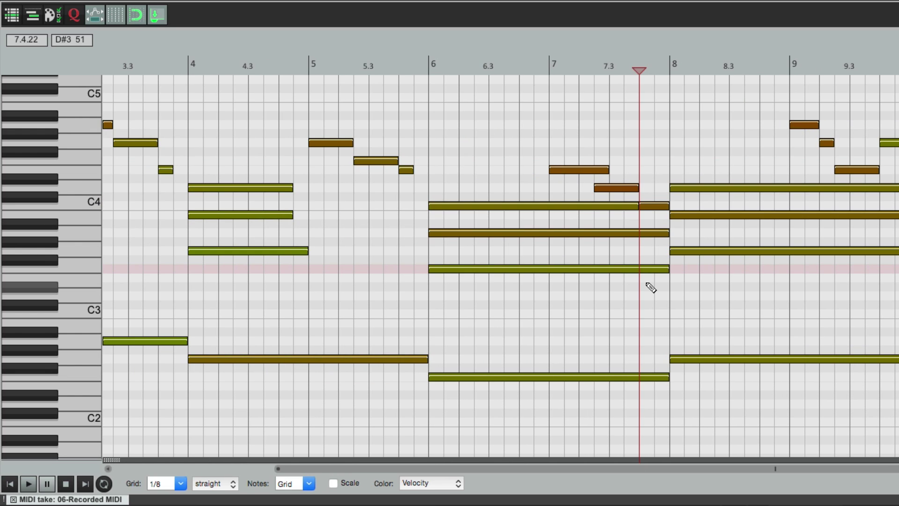
Lengthen the bar 4 chord and the last melody note of bar 5 so they end at bar 6
scroll(648, 285, "left", 5)
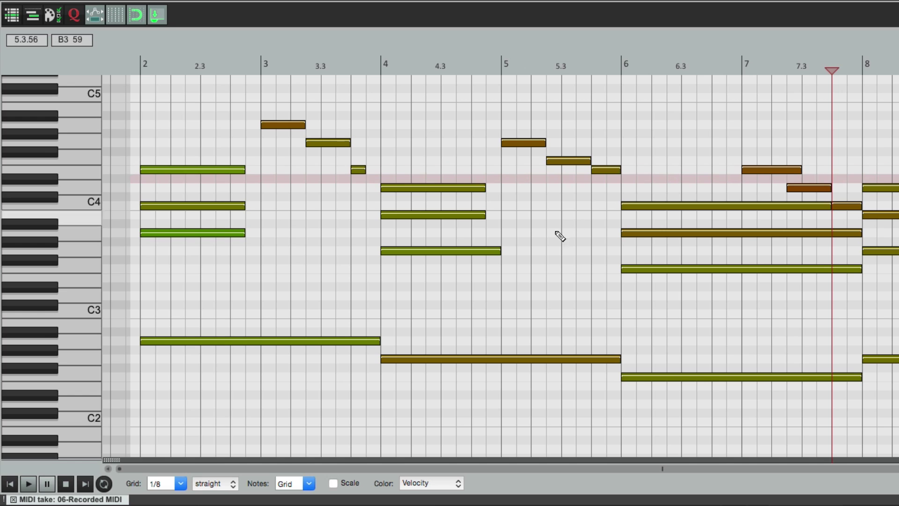
left_click_drag(464, 173, 598, 191)
left_click(598, 281)
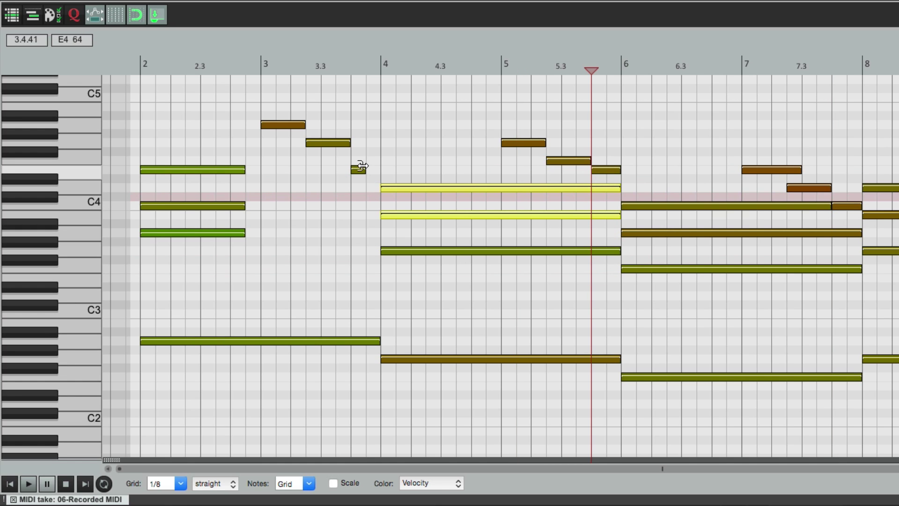
Lengthen the bar 2 chord and the last melody note of bar 3 up to bar 4, and play from just before bar 2
left_click_drag(365, 169, 380, 170)
left_click_drag(244, 169, 345, 178)
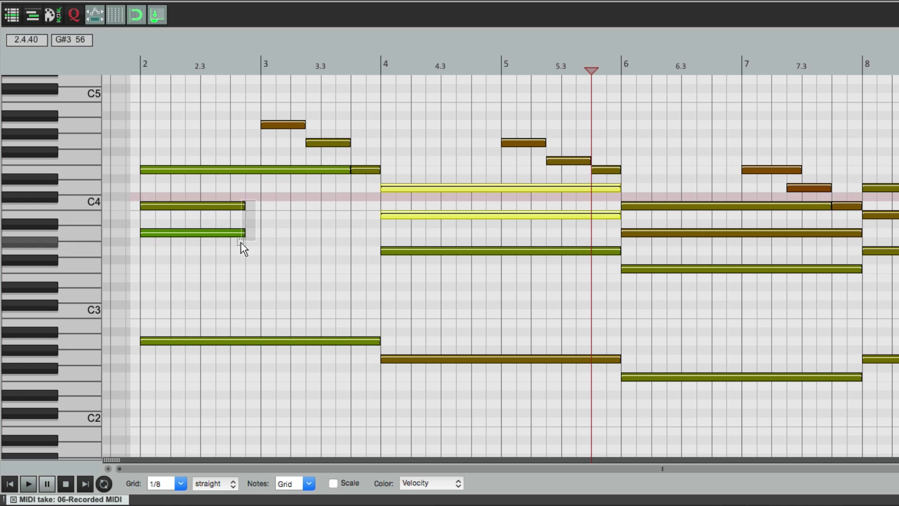
left_click_drag(244, 233, 381, 213)
left_click(365, 266)
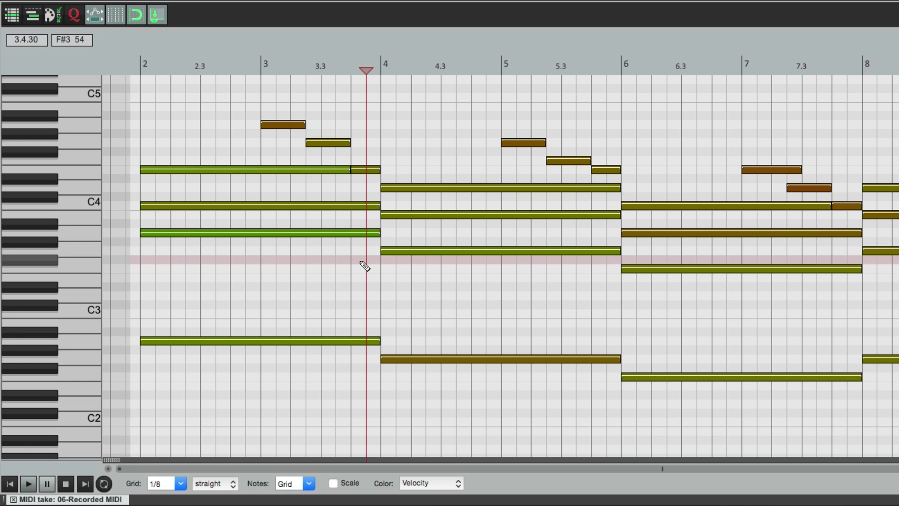
left_click(121, 57)
key("space")
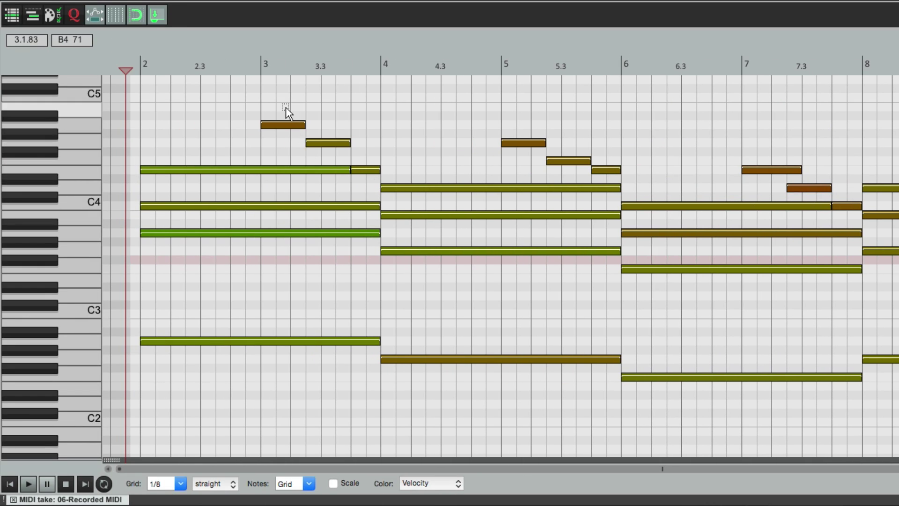
Lower the melody note velocities in bar 3 to 77, 67 and 64, and in bar 5 to 75, 70 and 67
left_click_drag(286, 106, 333, 146)
left_click(367, 169, "ctrl")
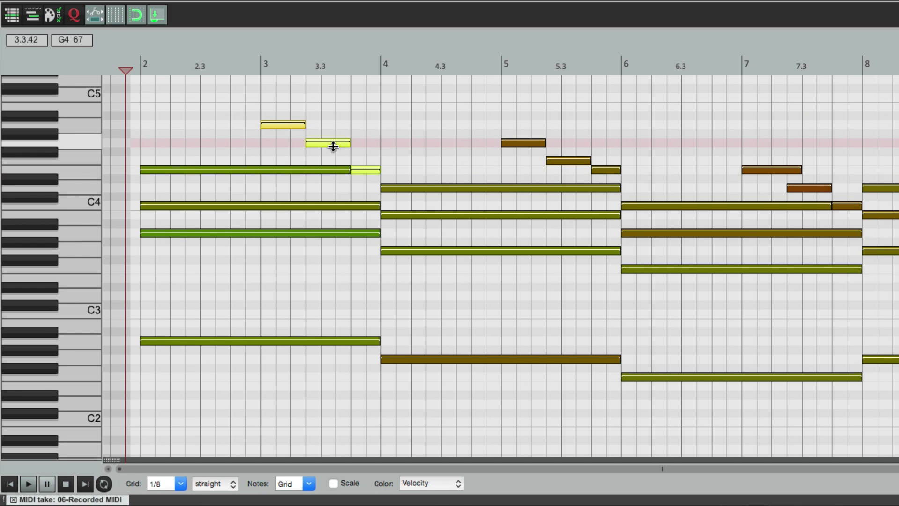
left_click_drag(334, 148, 608, 183)
left_click_drag(532, 148, 530, 148)
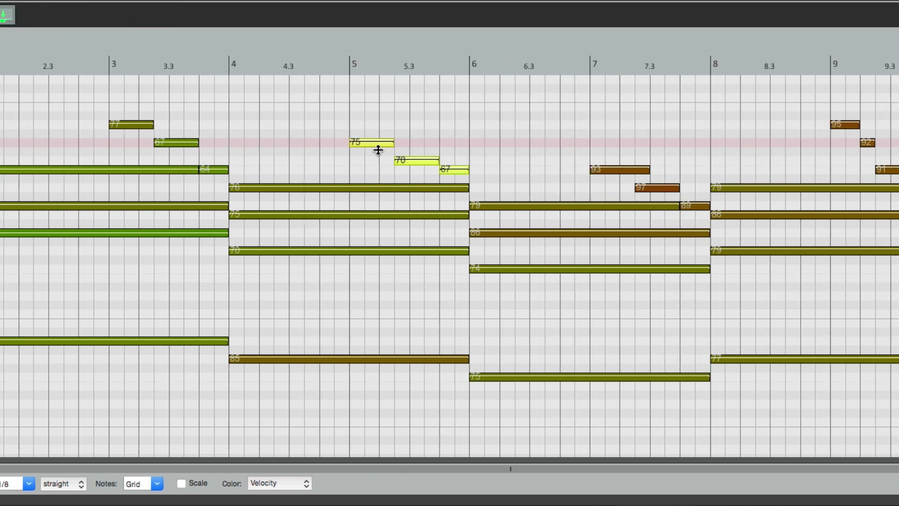
Lower the bar 7 melody velocities to 70, 74 and 66 and those of the first three bar 9 notes, and play the part
left_click_drag(607, 153, 598, 201)
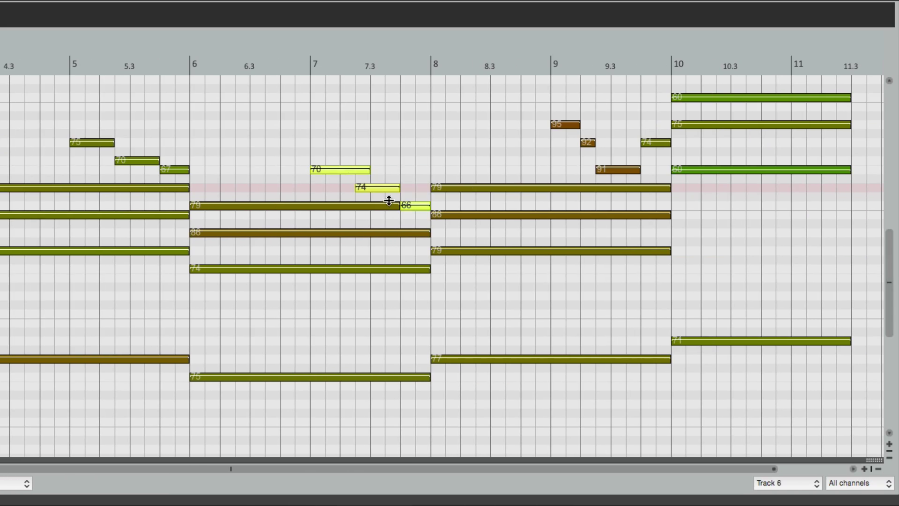
left_click_drag(579, 125, 618, 182)
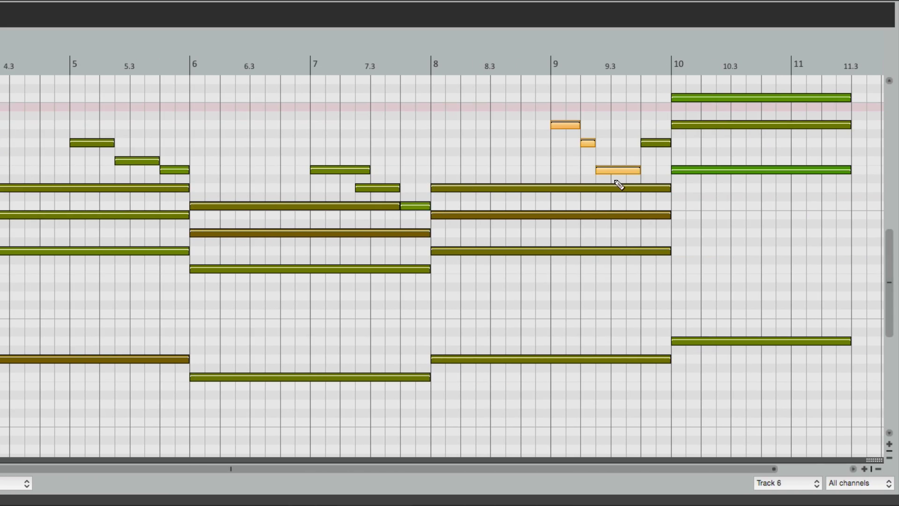
left_click_drag(574, 128, 572, 136)
left_click(541, 160)
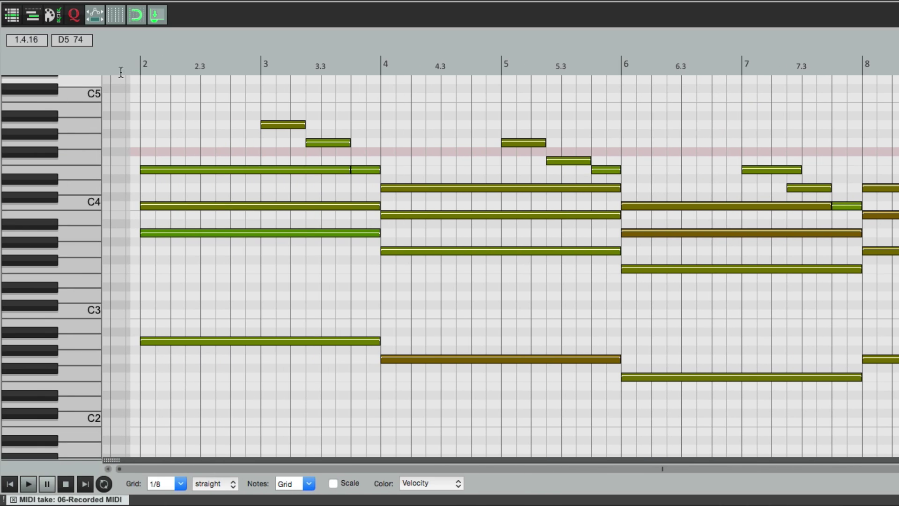
key("space")
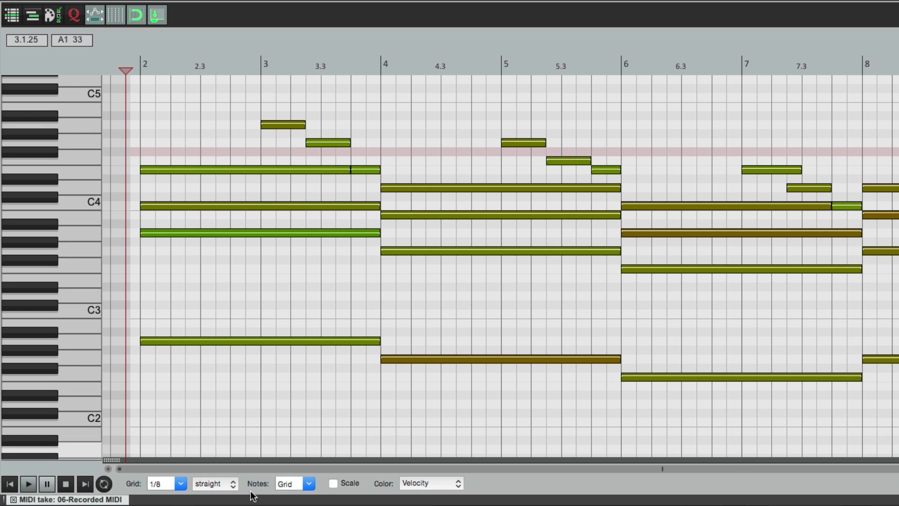
Turn on the scale display with A as the root and Natural minor as the scale
left_click(334, 483)
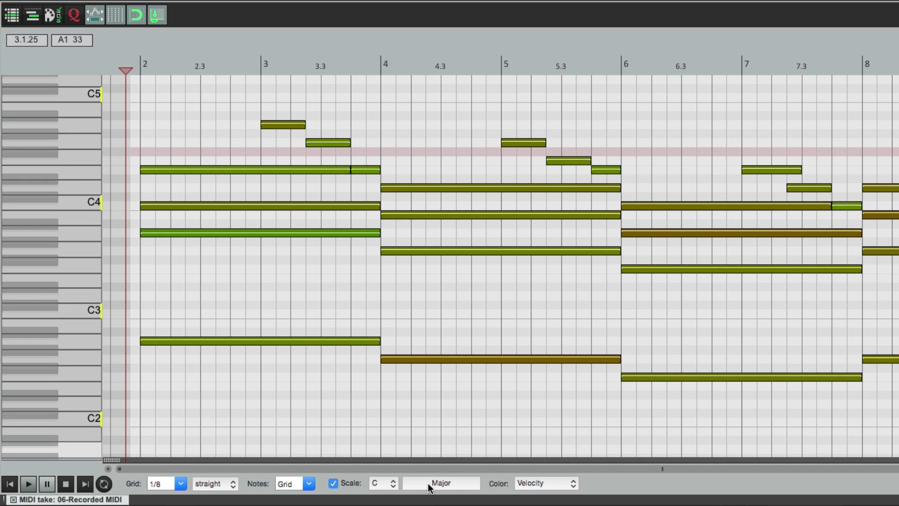
left_click(387, 483)
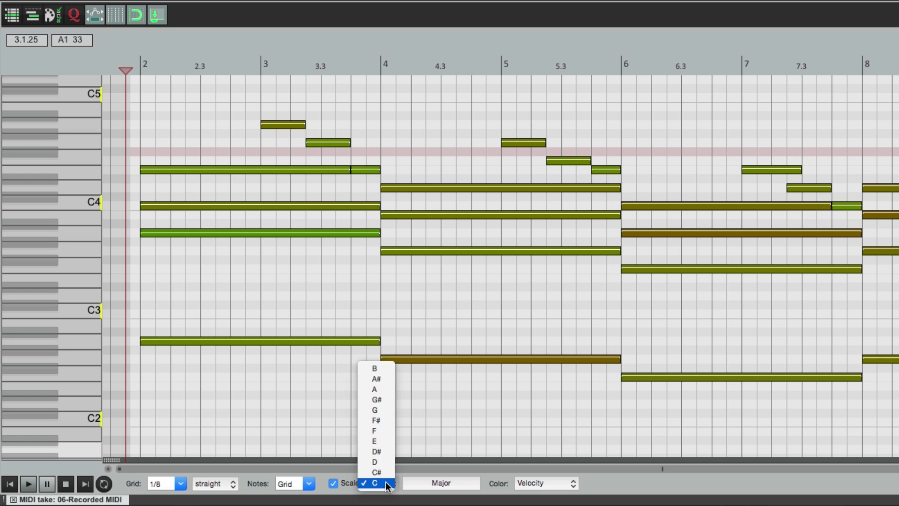
left_click(389, 389)
left_click(431, 483)
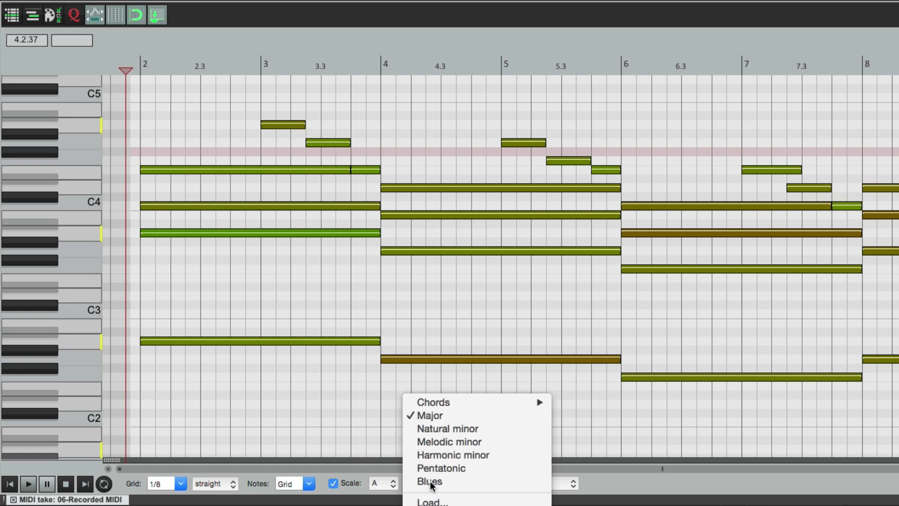
left_click(438, 429)
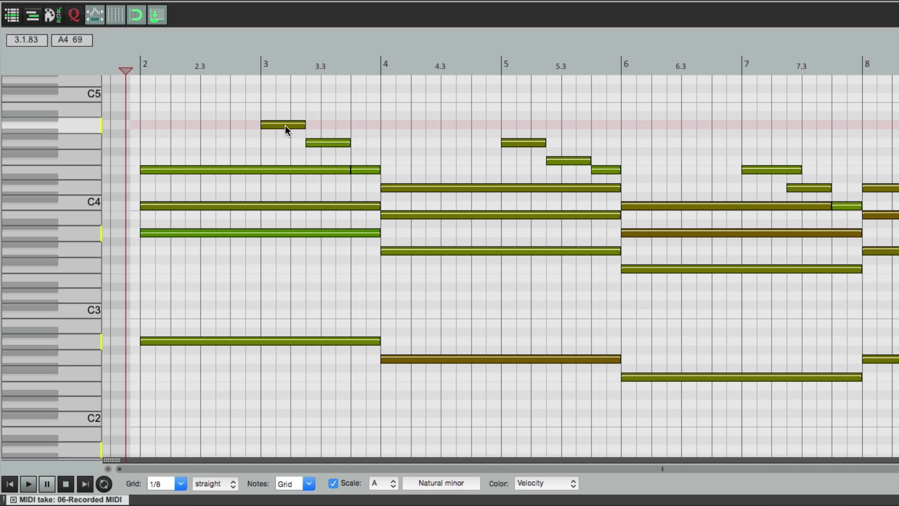
Copy the first melody note of bar 3 up to C5 as a harmony, and play it from just before bar 3
mouse_move(285, 125)
left_mouse_down()
mouse_move(288, 80)
mouse_move(286, 125)
left_mouse_up()
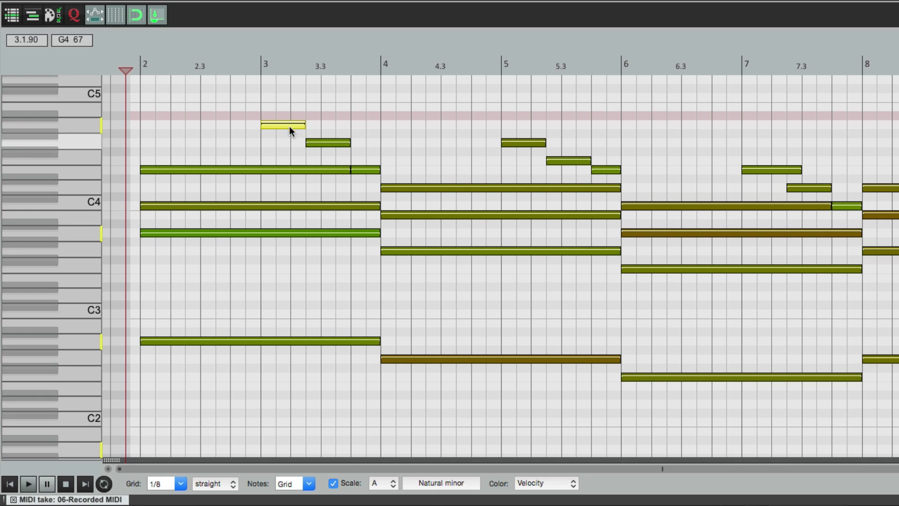
left_click_drag(285, 127, 285, 99)
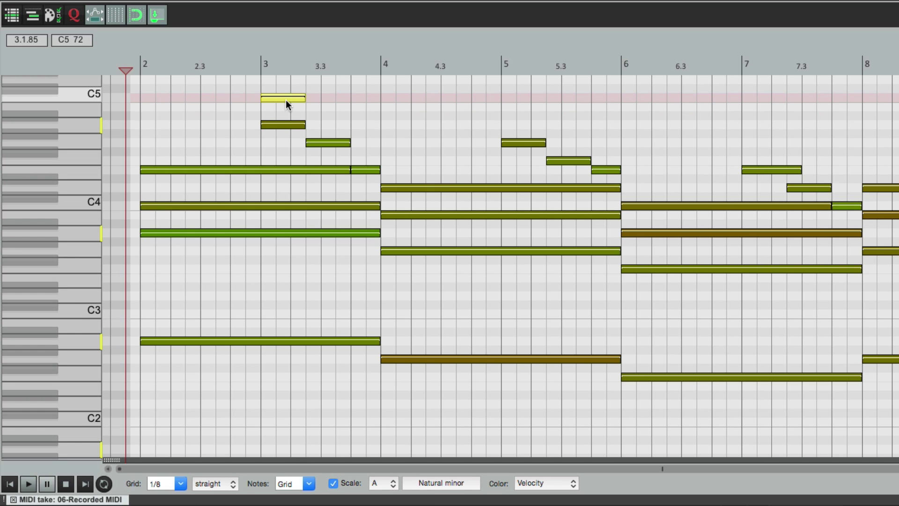
left_click(235, 61)
key("space")
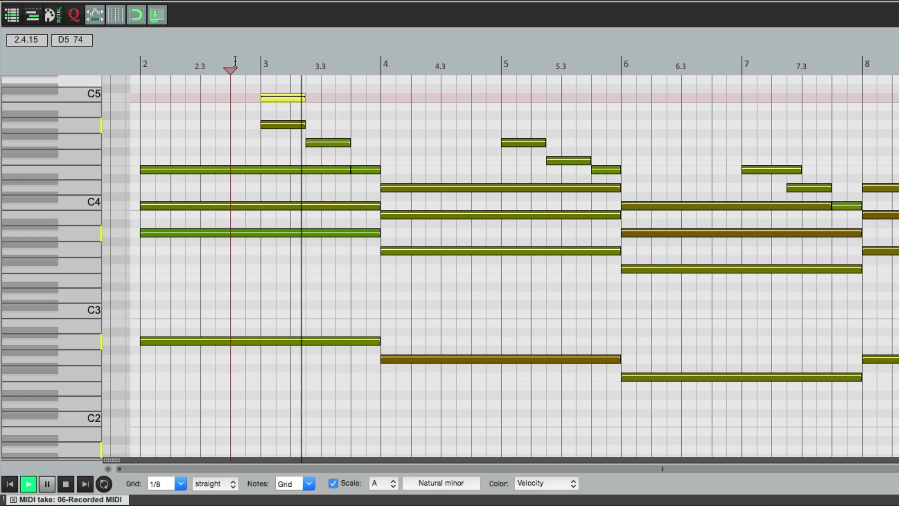
key("space")
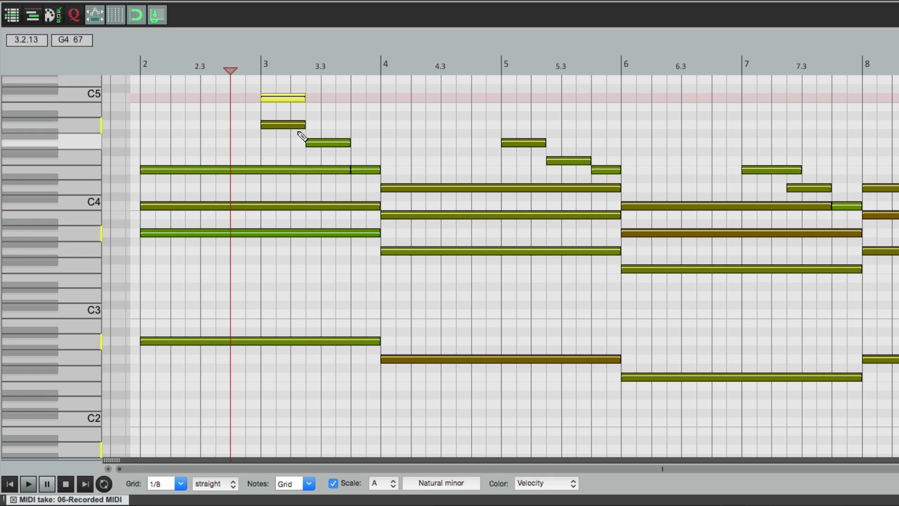
Copy the second melody note of bar 3 up to B4 as a harmony, and play it from just before bar 3
left_click(332, 145)
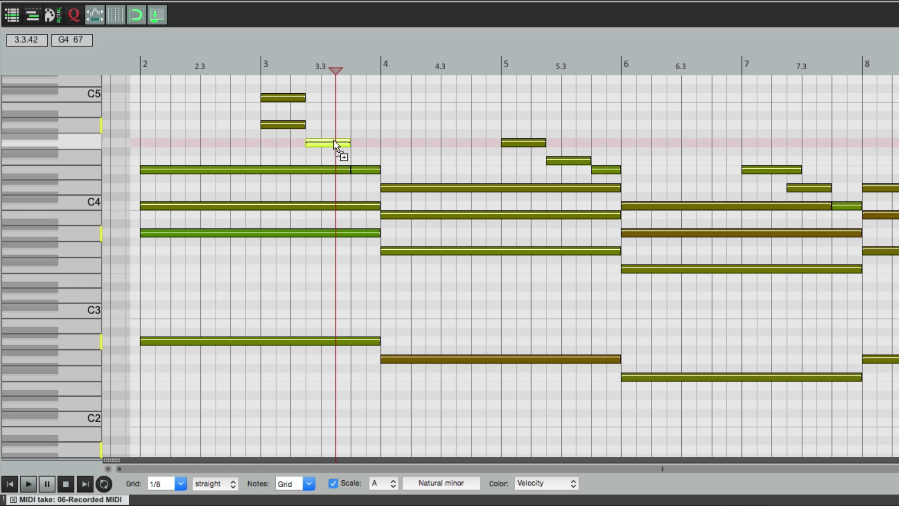
left_click_drag(334, 139, 336, 104)
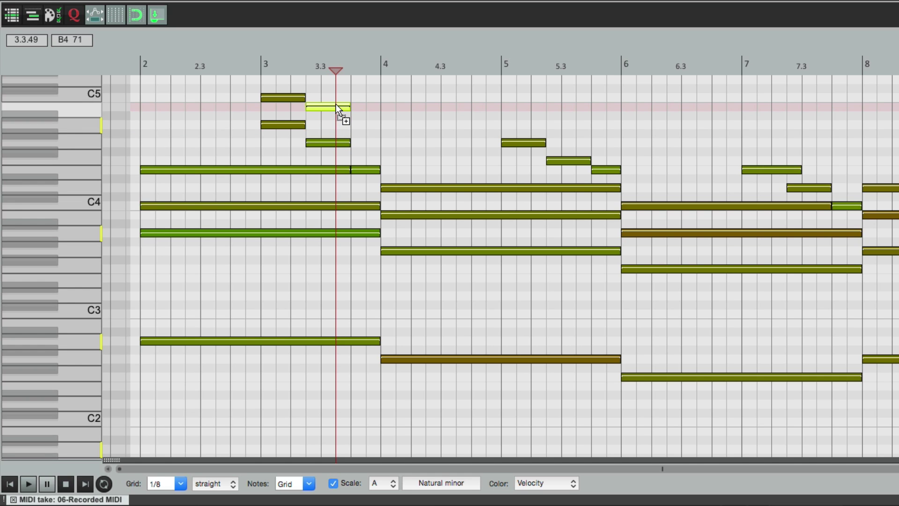
left_click(246, 57)
key("space")
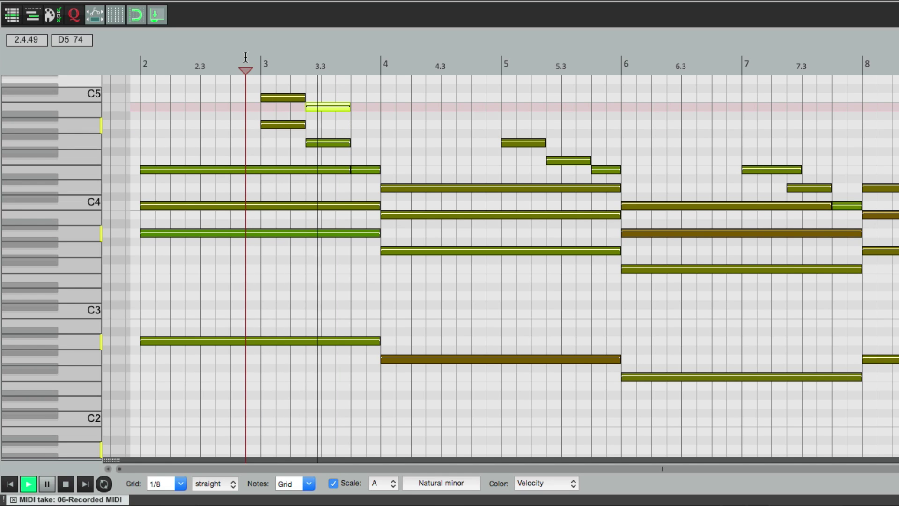
key("space")
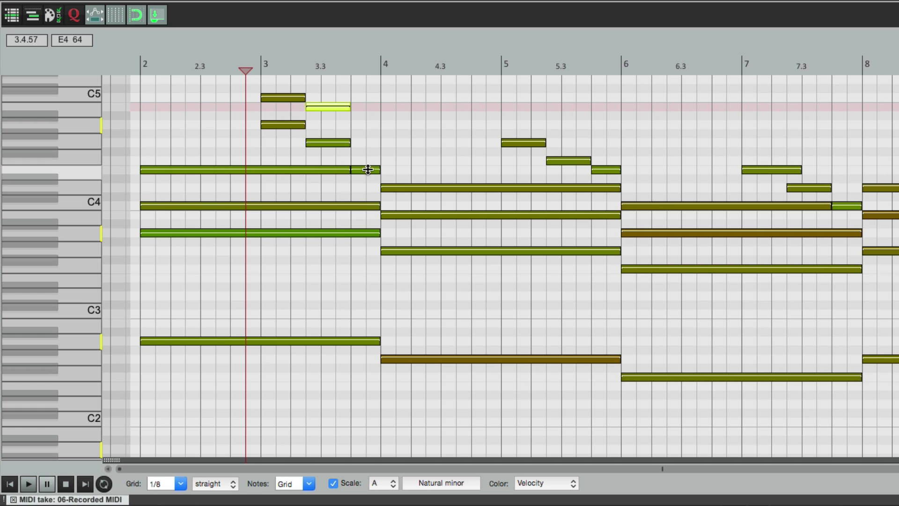
Copy the third melody note of bar 3 up to A4 as a harmony, and play it from just before bar 3
left_click(368, 172)
left_click_drag(368, 172, 368, 127)
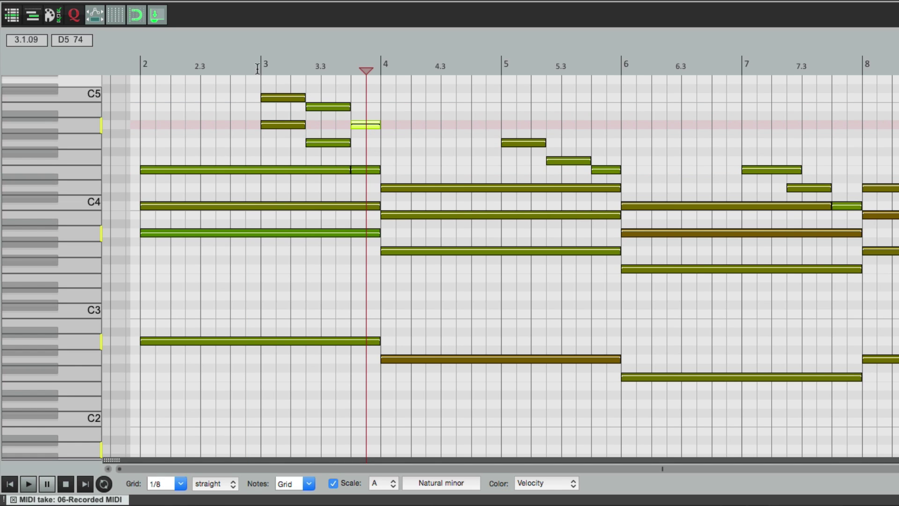
left_click(238, 66)
key("space")
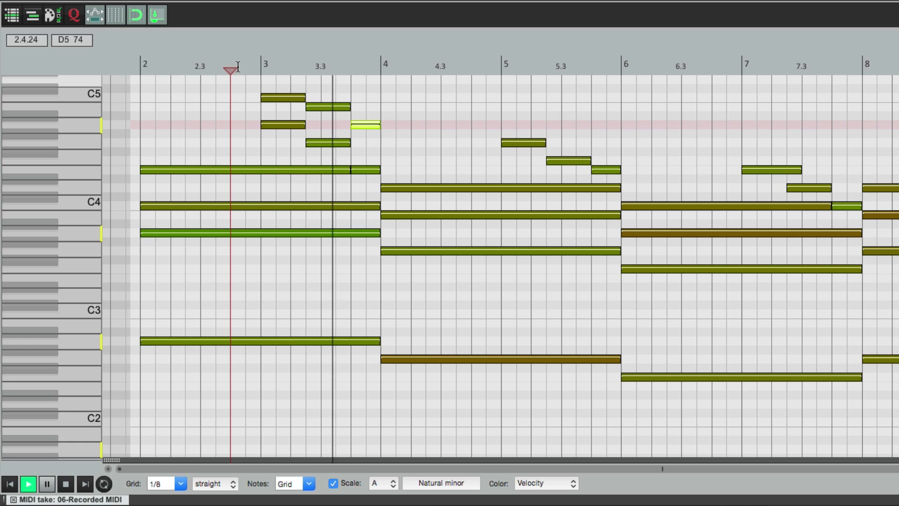
key("space")
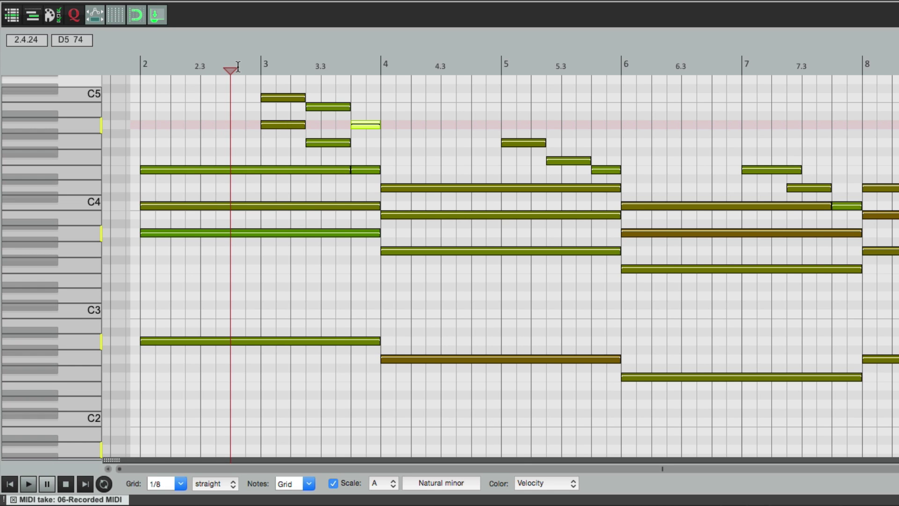
Undo the three harmony copies in bar 3, and change the displayed scale to the Minor triad chord
key("super+z")
left_click(441, 482)
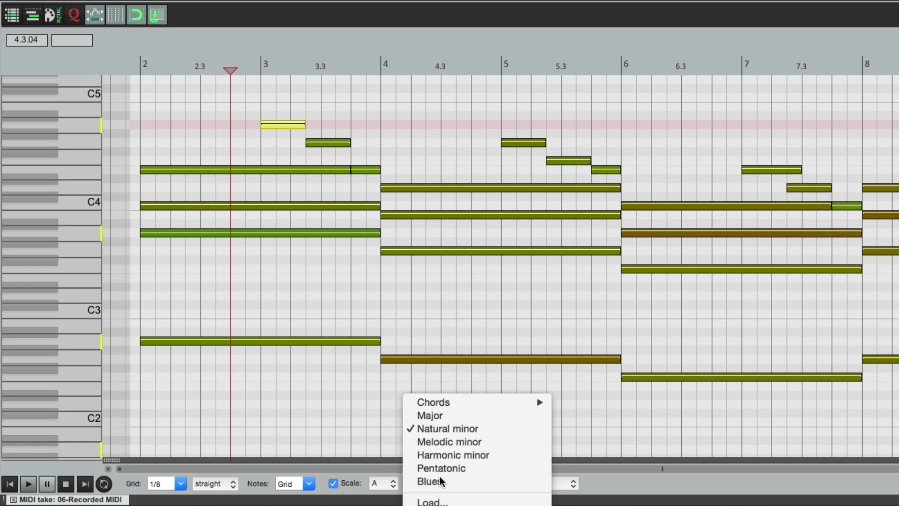
mouse_move(443, 404)
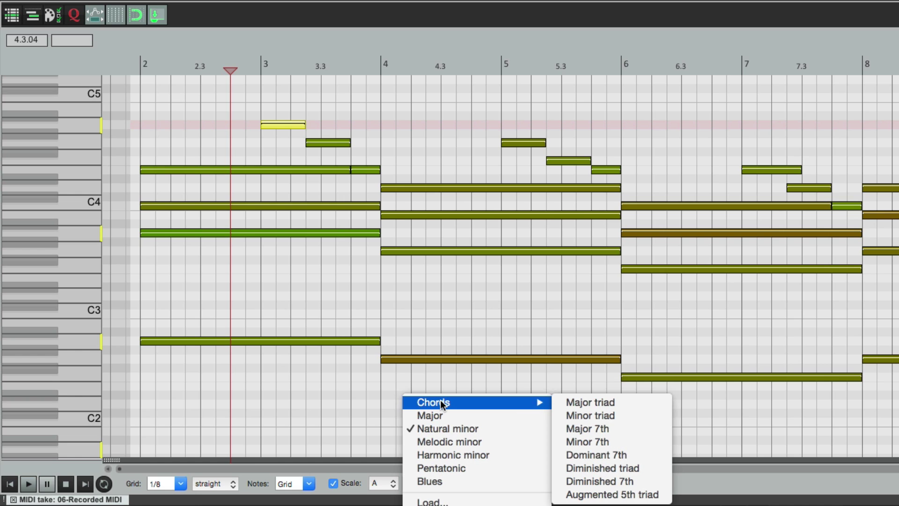
left_click(563, 414)
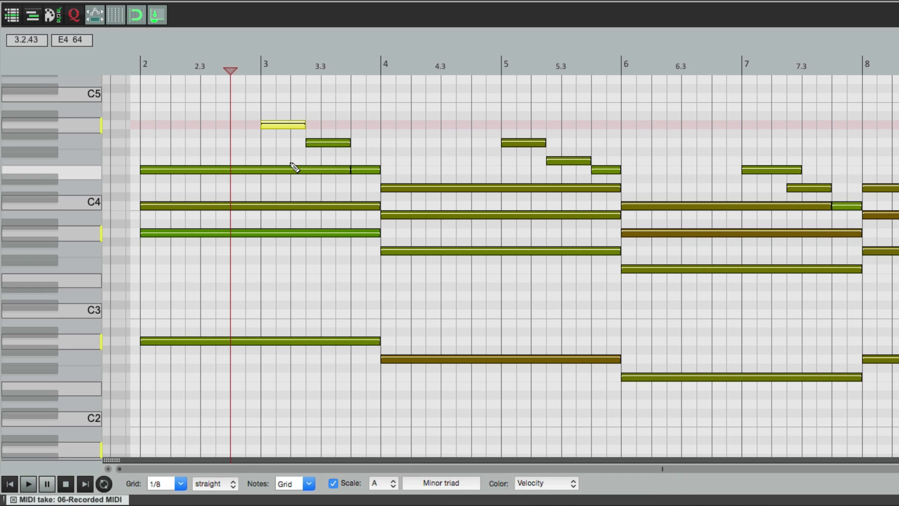
Copy the first melody note of bar 3 up to C5 and E5 to form a minor triad, and play it from just before bar 3
scroll(285, 159, "up", 3)
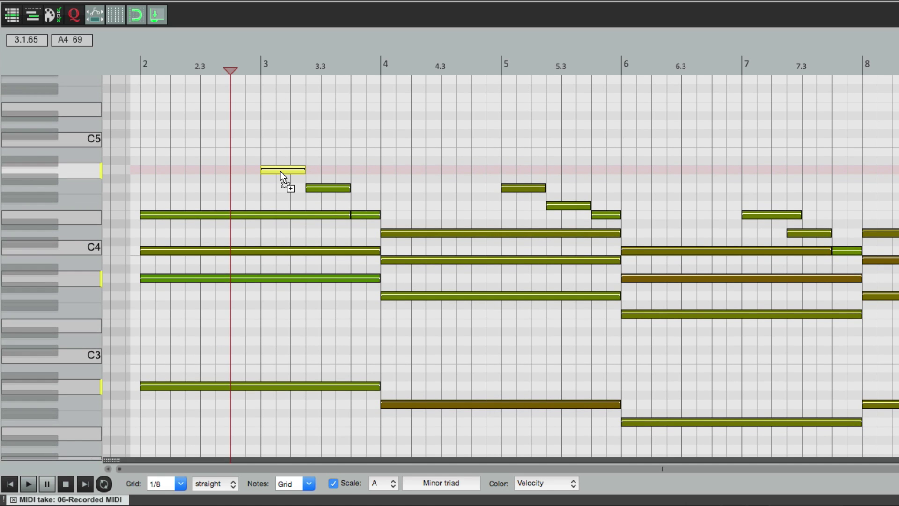
left_click_drag(282, 168, 285, 123)
left_click_drag(286, 153, 285, 115)
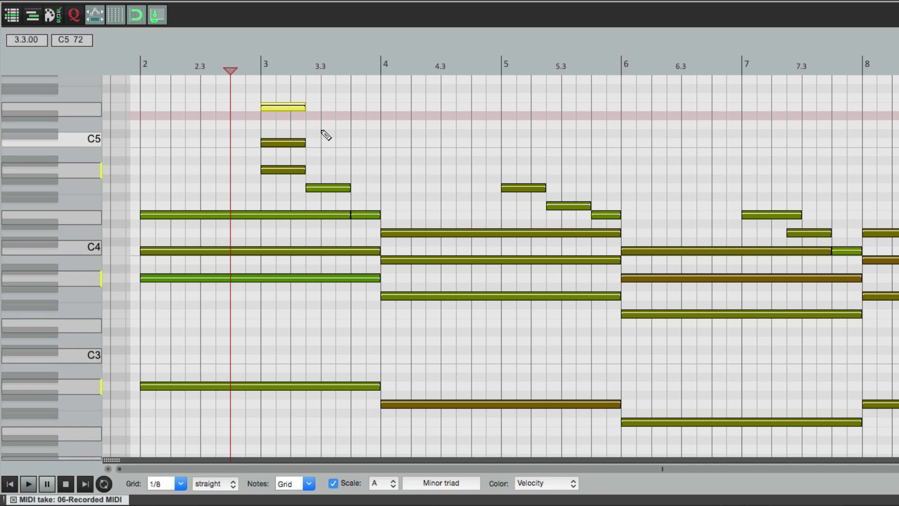
left_click(214, 65)
key("space")
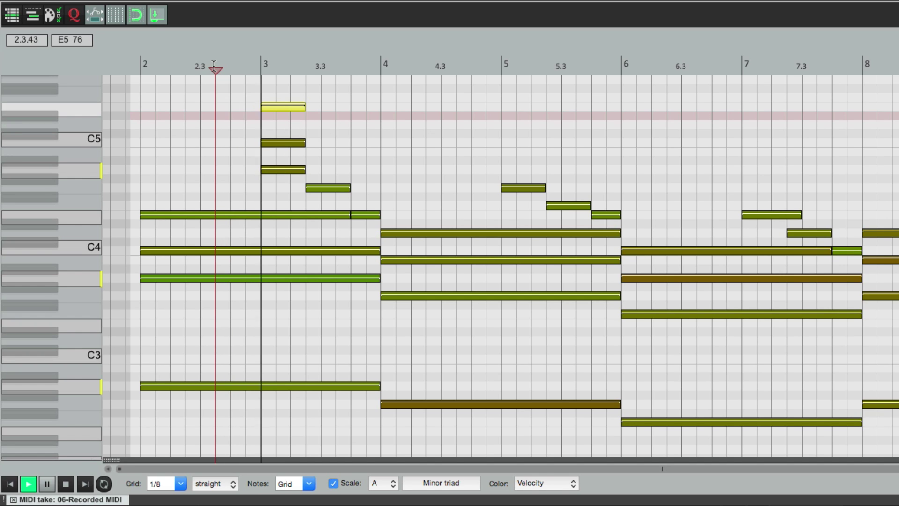
key("space")
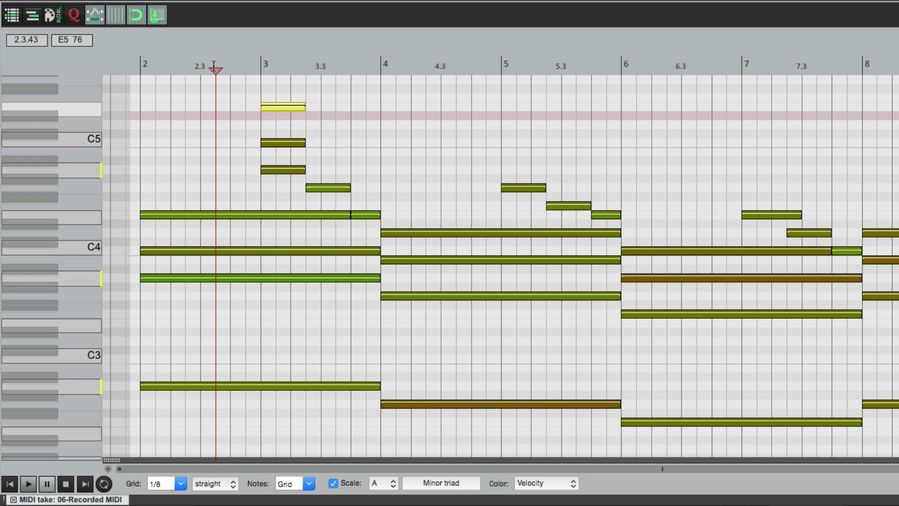
Check the chord types offered for the scale display, and undo the harmony copies of bar 3's first melody note
left_click(435, 485)
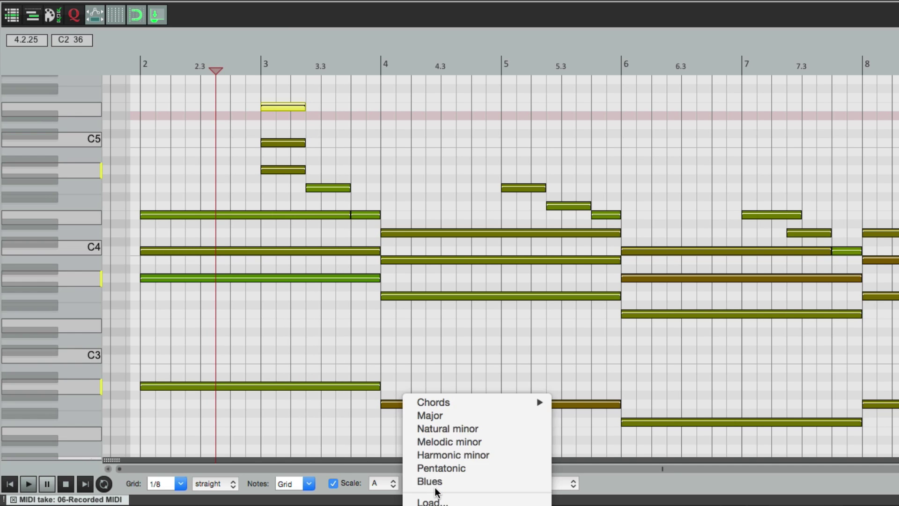
mouse_move(442, 401)
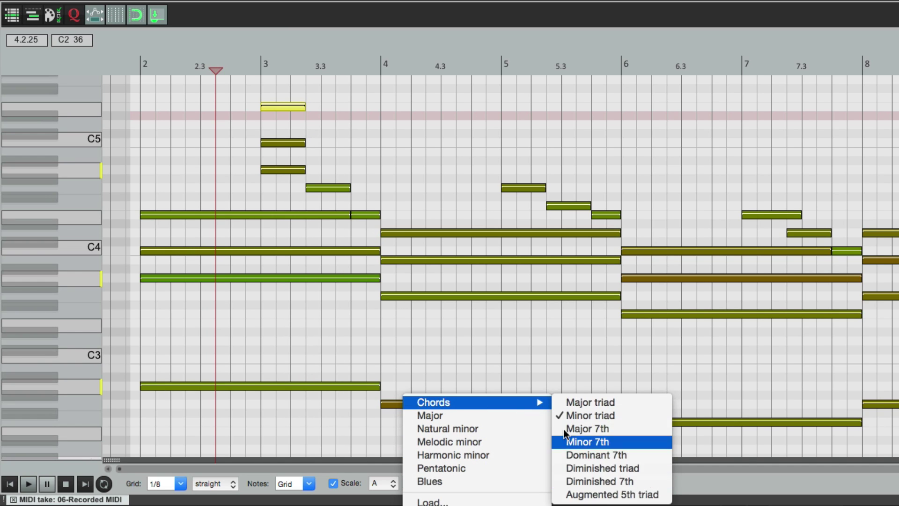
left_click(560, 353)
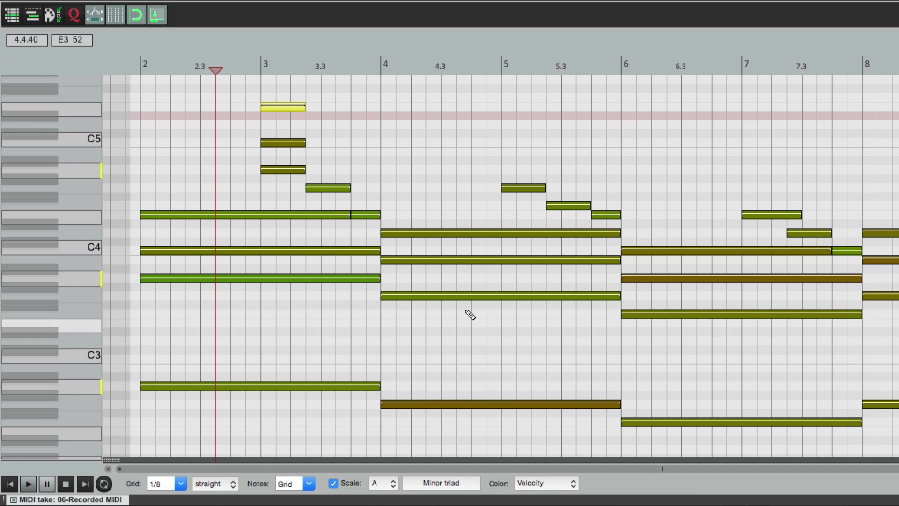
key("ctrl+z")
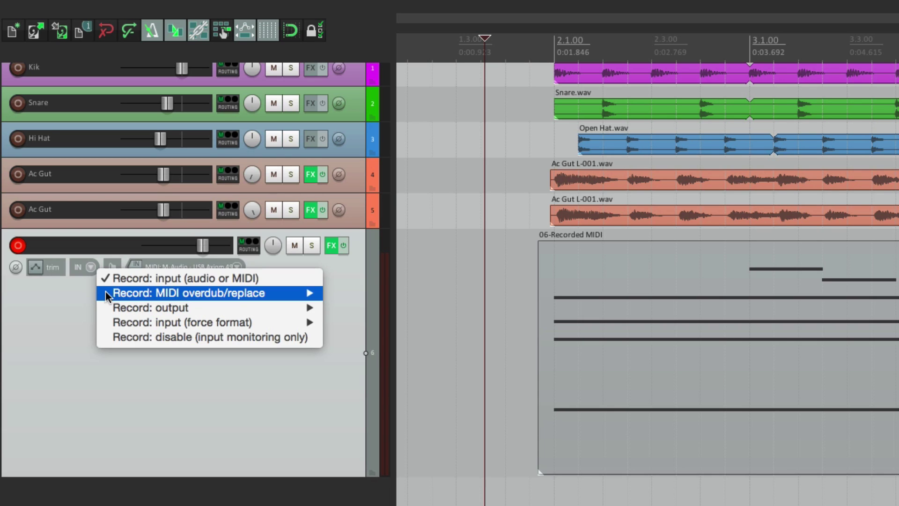
Try recording over the MIDI item from just before bar 2 in normal input mode, and undo the recorded item
mouse_move(113, 295)
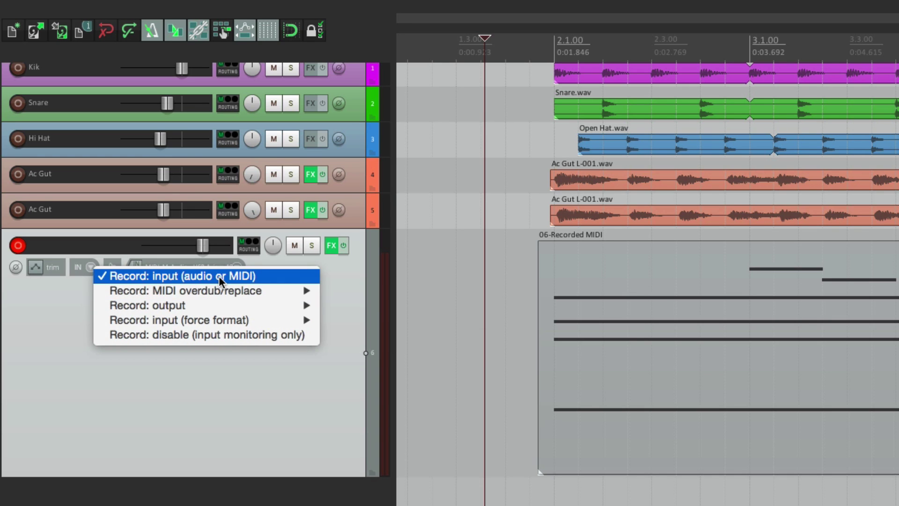
left_click(521, 305)
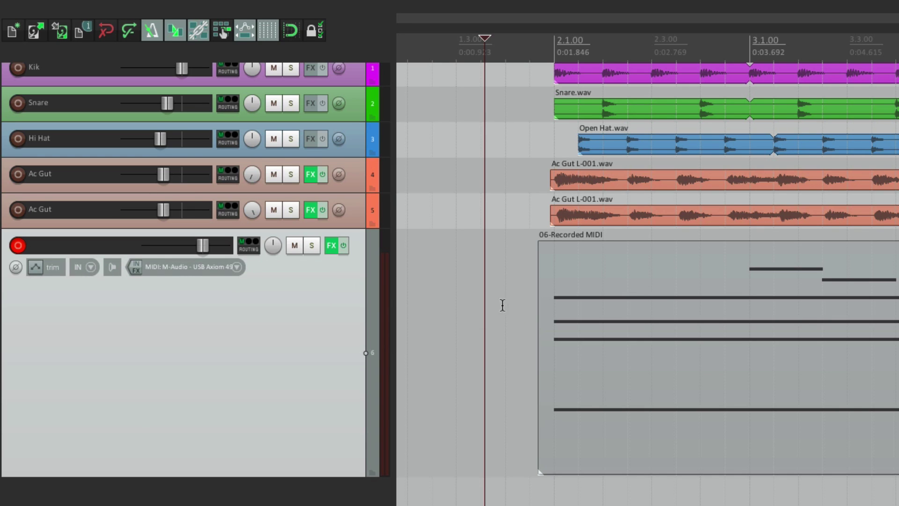
left_click(499, 305)
key("ctrl+r")
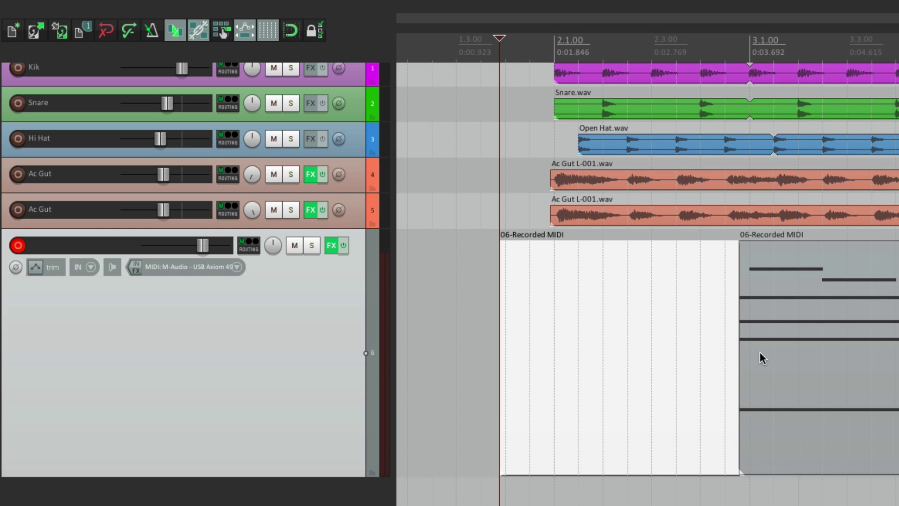
key("ctrl+z")
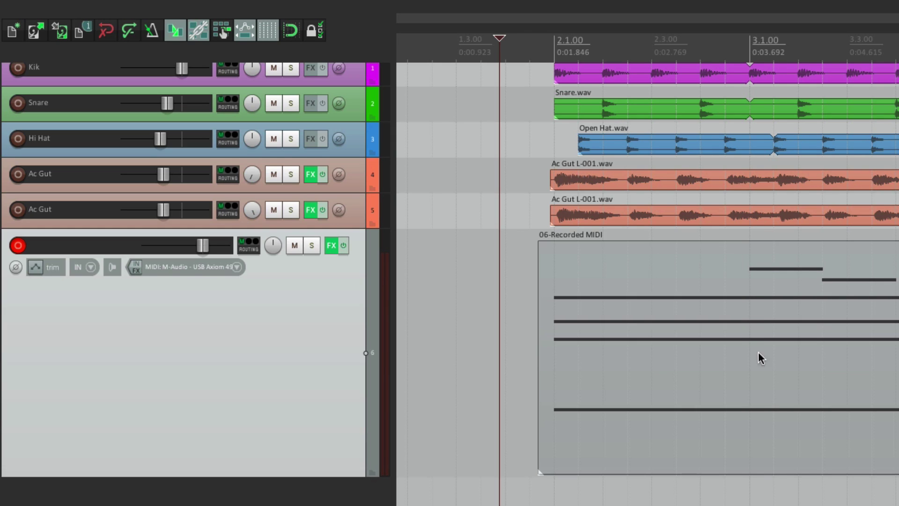
Set track 6's record mode to MIDI overdub, and play the project from just before bar 2
left_click(92, 268)
mouse_move(105, 295)
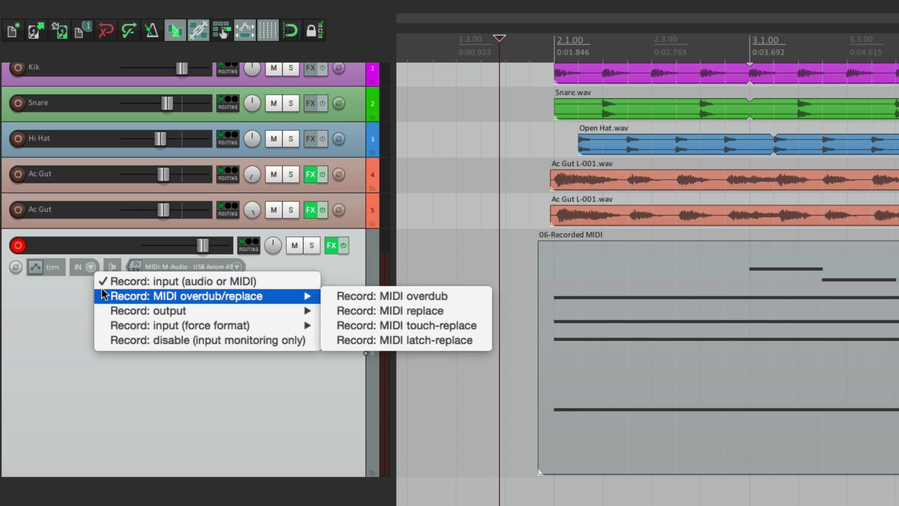
left_click(336, 296)
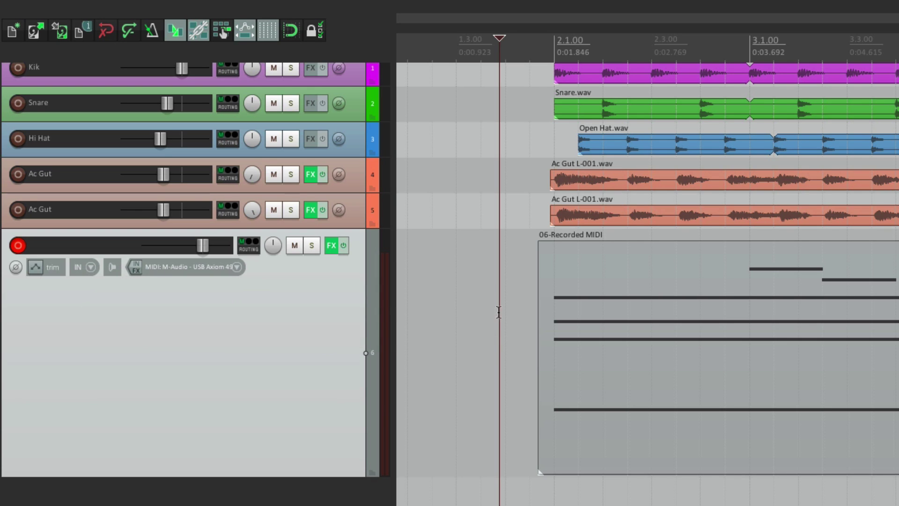
key("space")
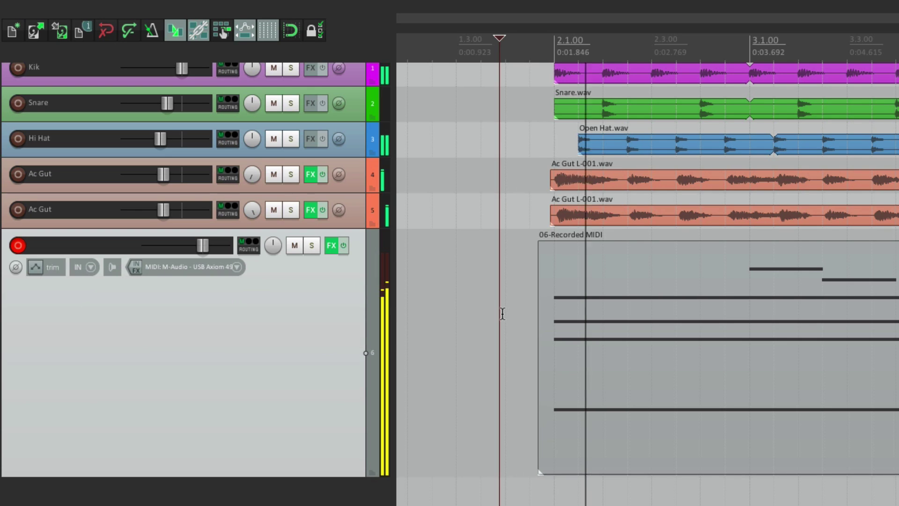
key("space")
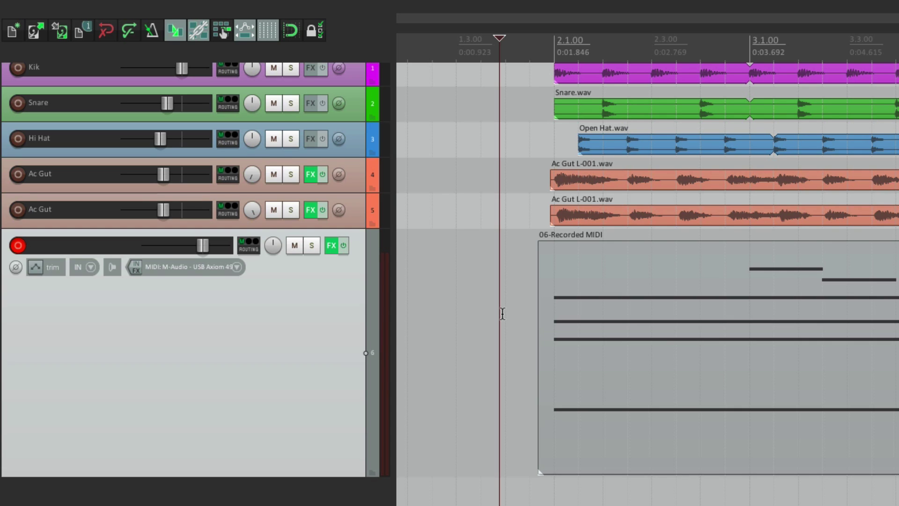
Turn on quantizing for track 6's MIDI recording, try 1/16 and 1/4, and settle on 1/8 notes
left_click(94, 267)
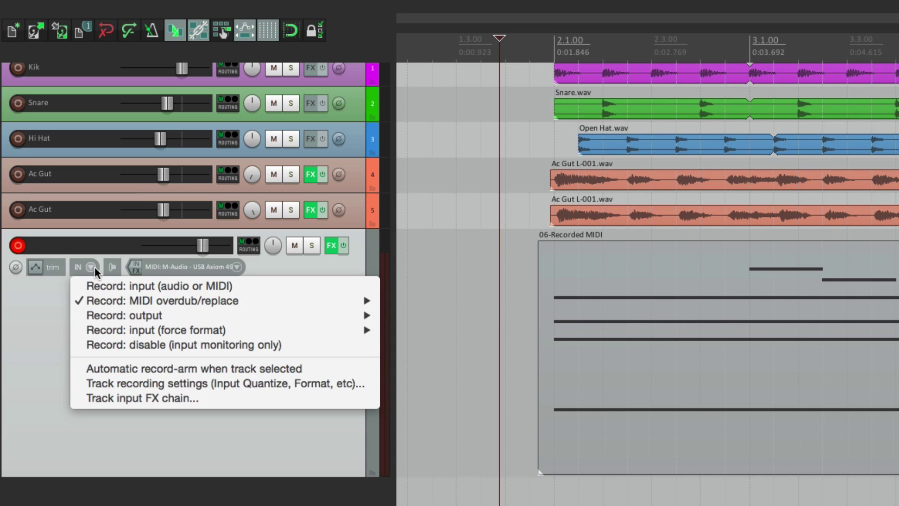
left_click(83, 384)
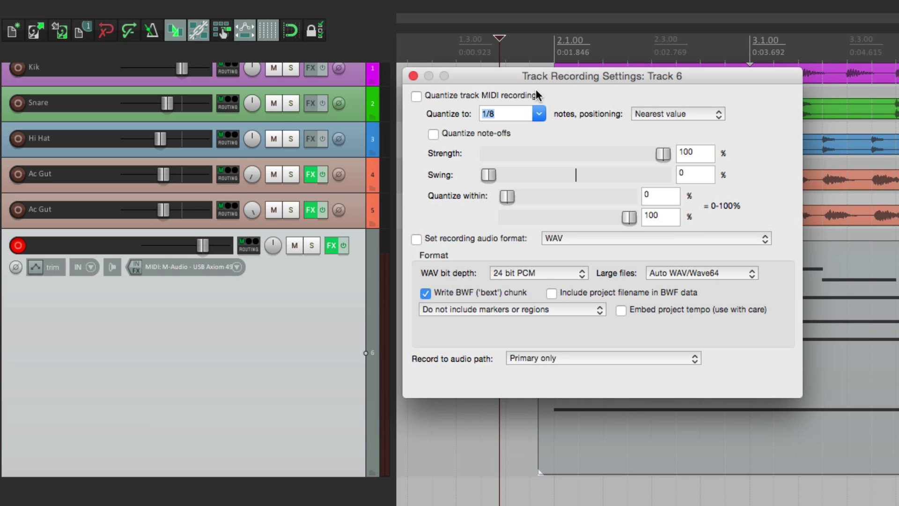
left_click(416, 97)
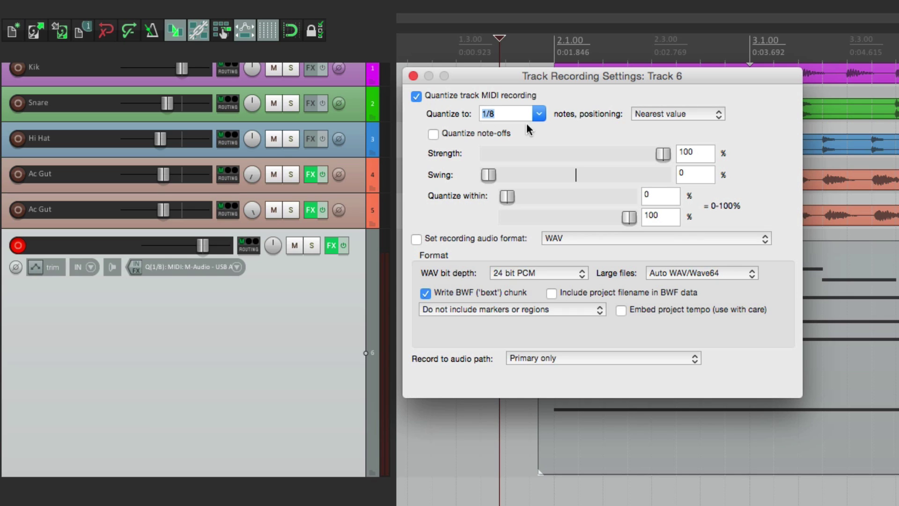
left_click(542, 120)
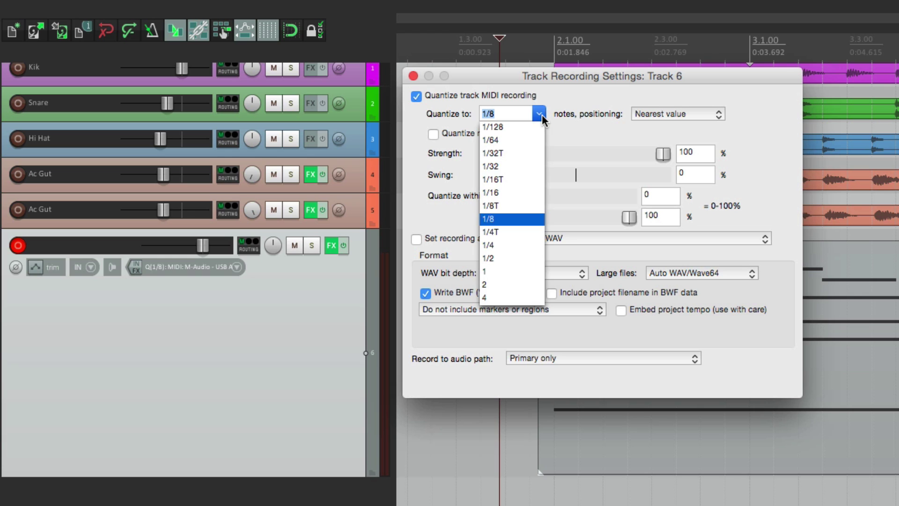
left_click(519, 193)
left_click(539, 114)
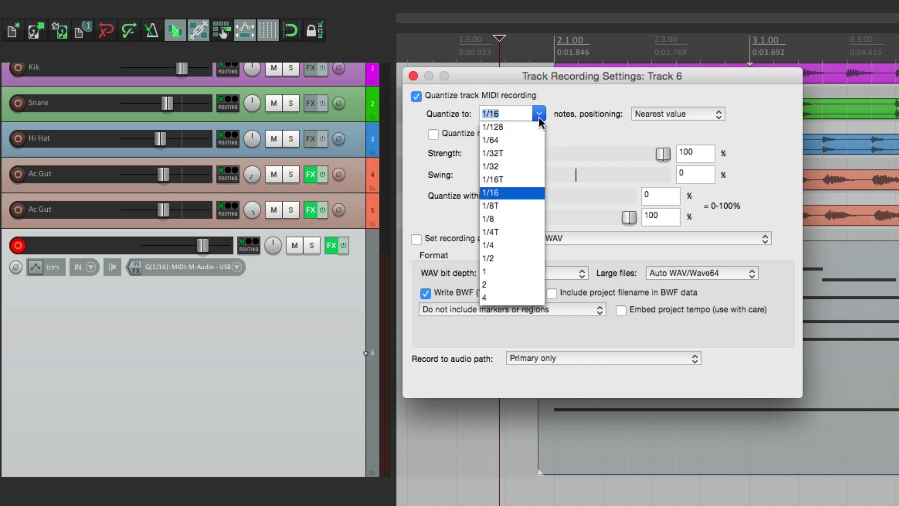
left_click(517, 244)
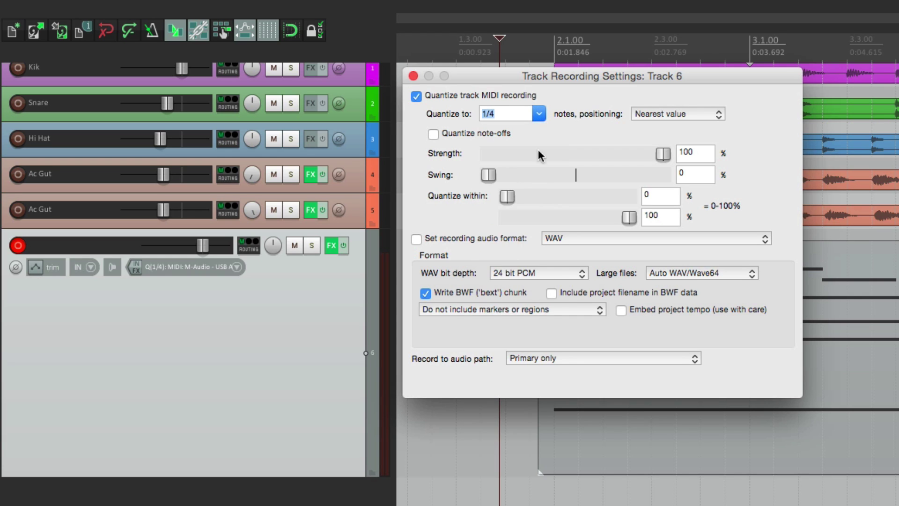
left_click(539, 114)
left_click(516, 224)
left_click(413, 75)
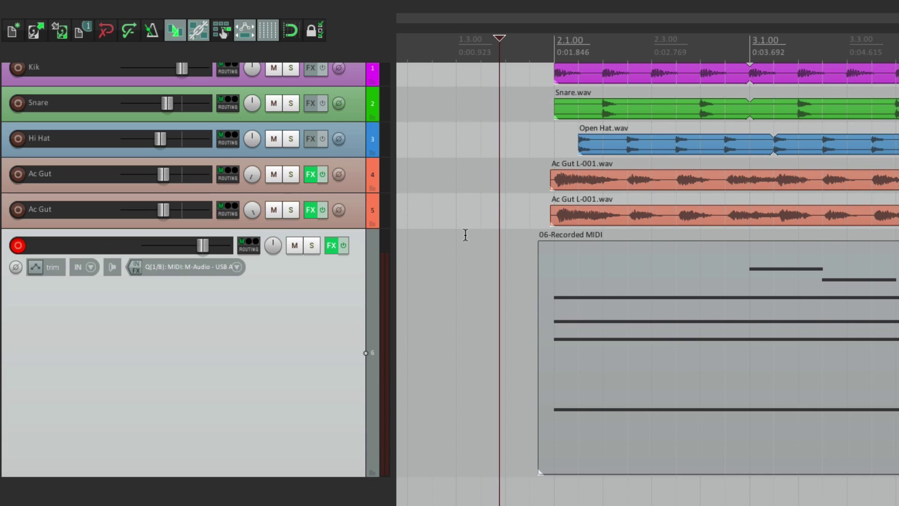
Overdub short rhythmic chord notes onto the recorded MIDI item from the start of the project
left_click(458, 264)
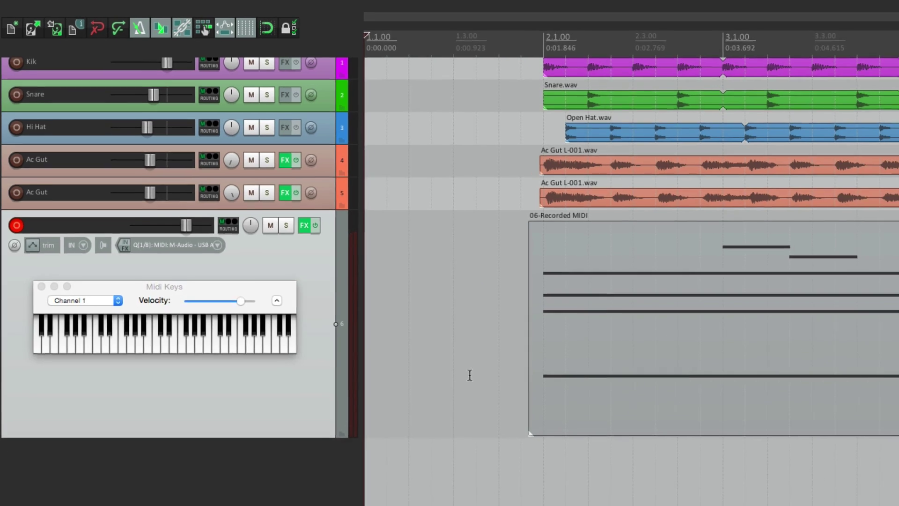
key("space")
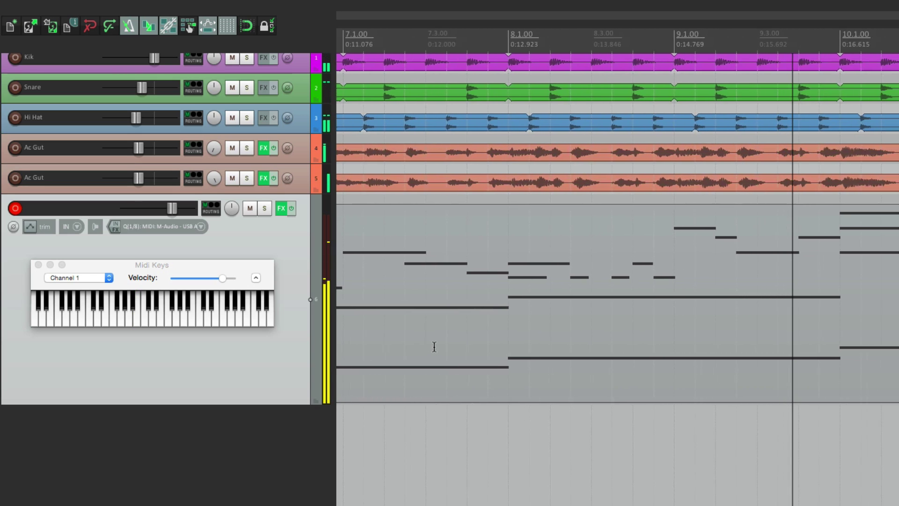
key("space")
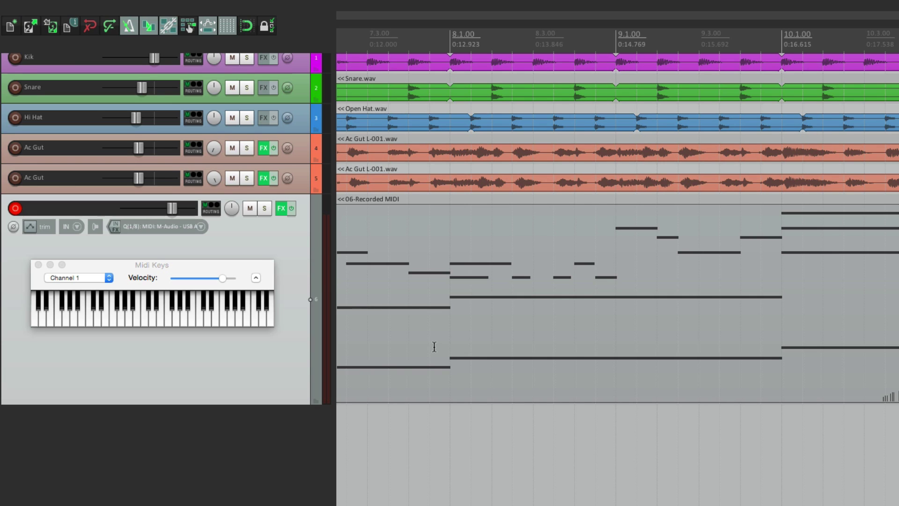
Open the overdubbed MIDI item for note editing, and play it from bar 2
scroll(468, 348, "left", 15)
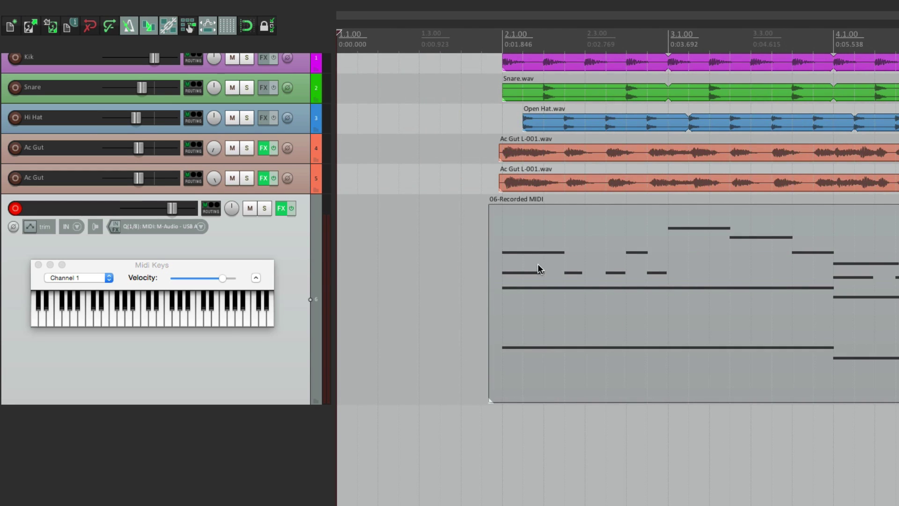
double_click(538, 265)
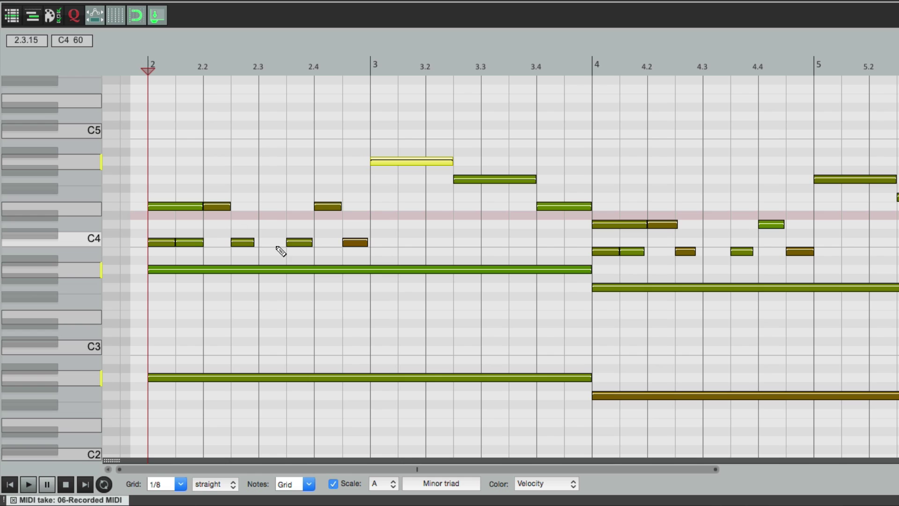
key("space")
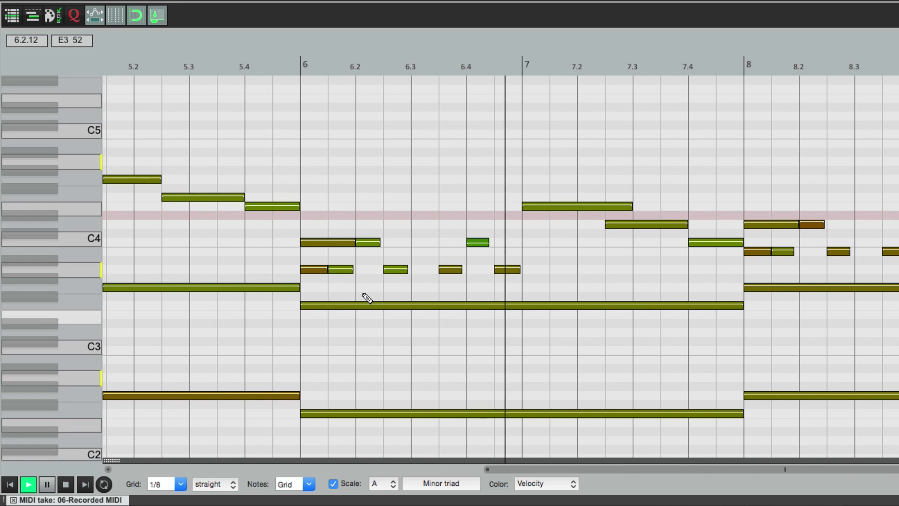
Stop playback, set track 6's record mode to MIDI replace, and place the edit cursor shortly before bar 2
key("space")
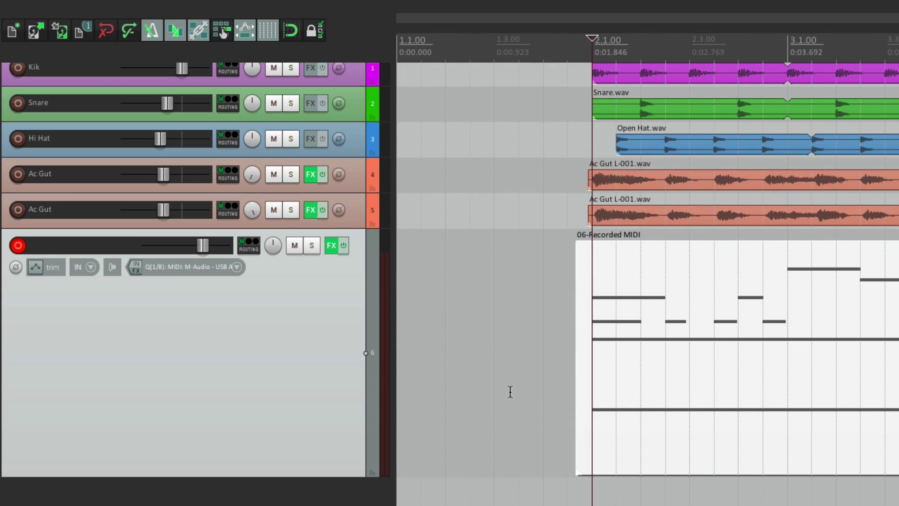
left_click(510, 392)
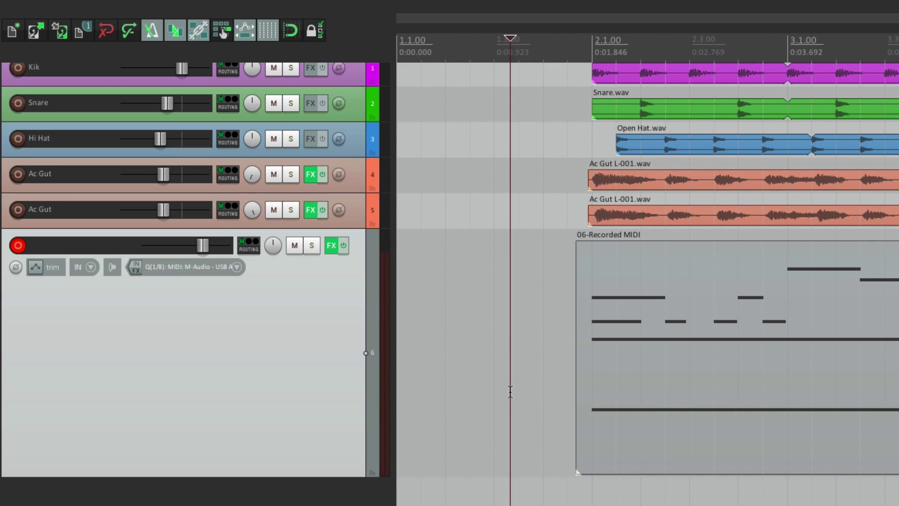
left_click(92, 267)
mouse_move(100, 298)
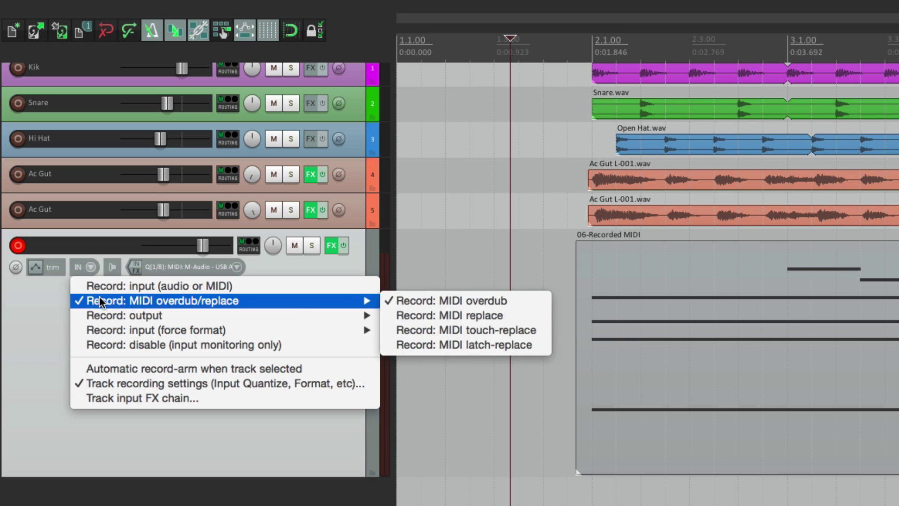
left_click(414, 321)
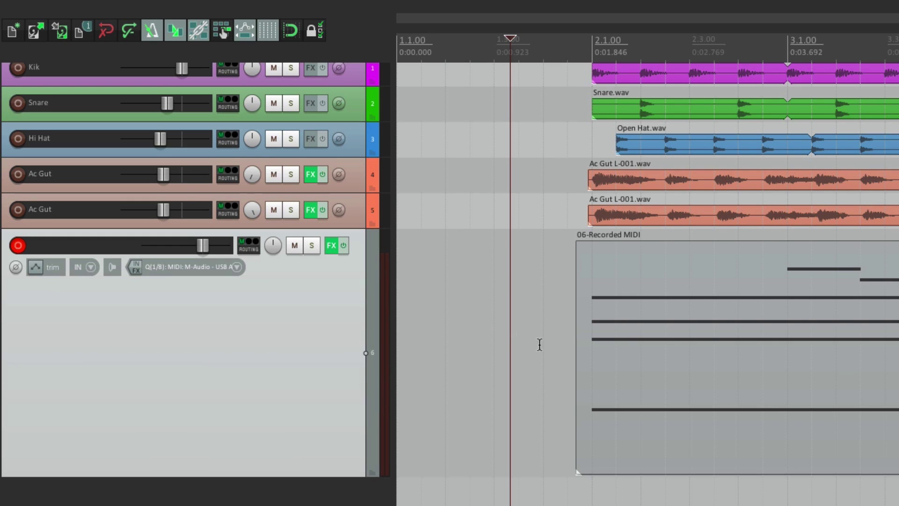
left_click(541, 348)
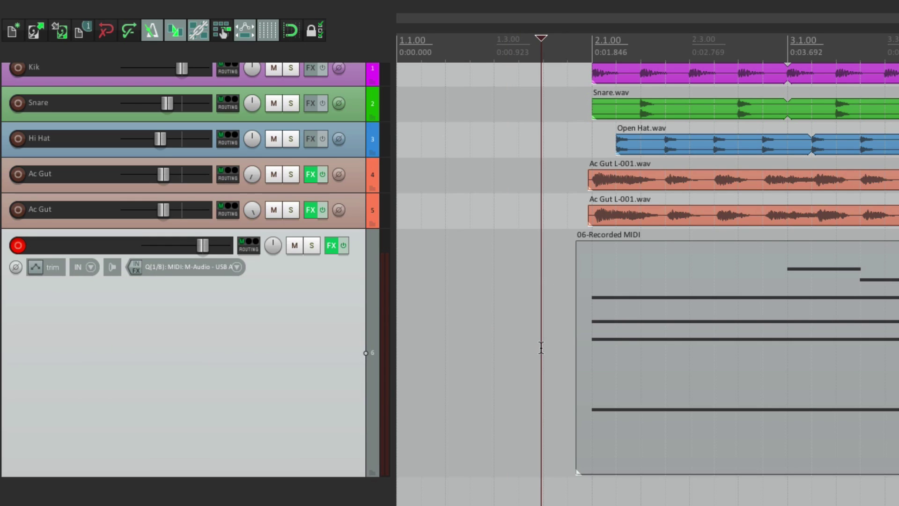
key("ctrl+r")
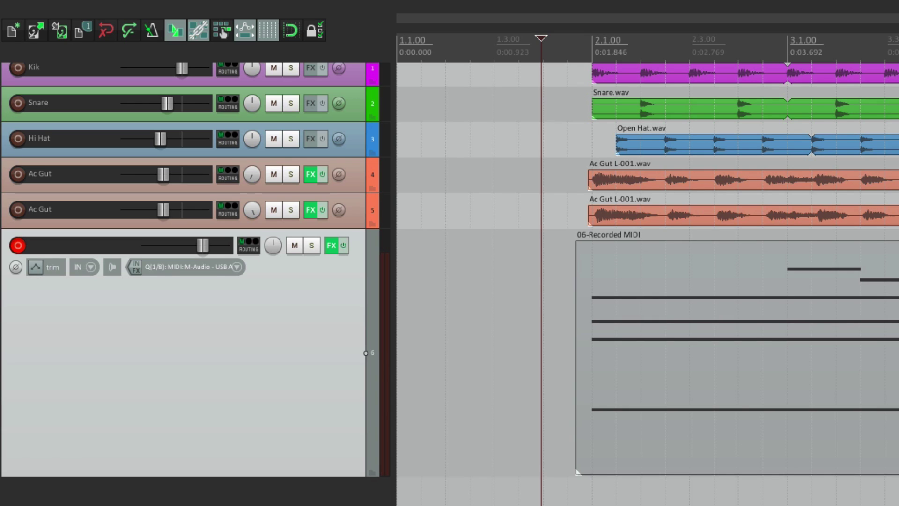
Set the project's record mode to time selection auto punch, and select the time range from bar 4 to bar 6
mouse_move(429, 3)
left_click(350, 7)
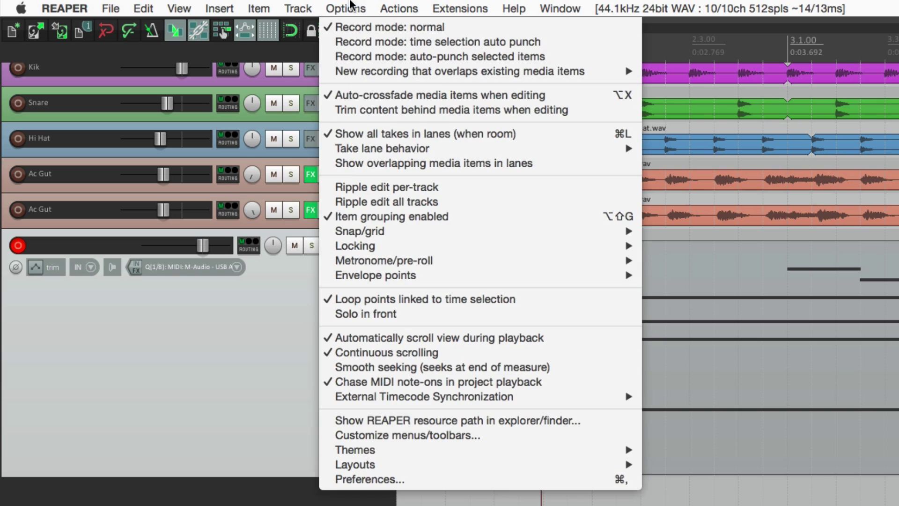
left_click(338, 42)
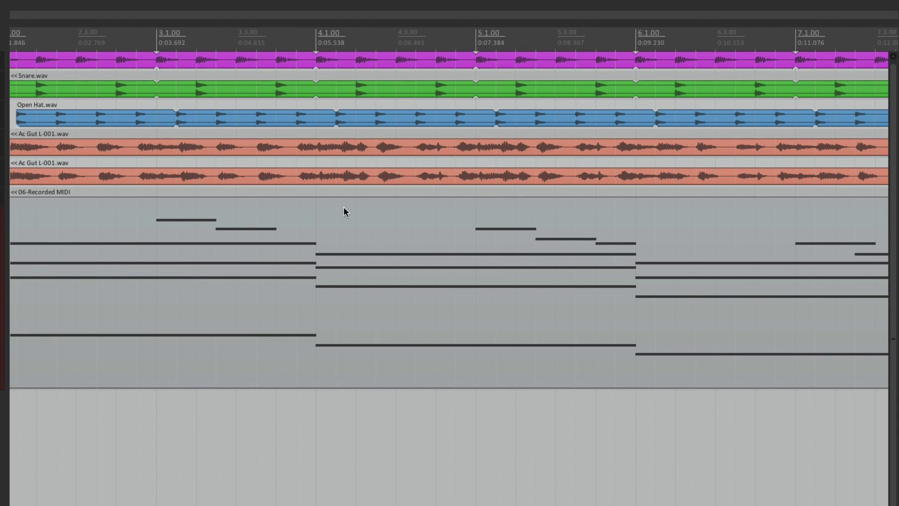
left_click_drag(317, 185, 633, 200)
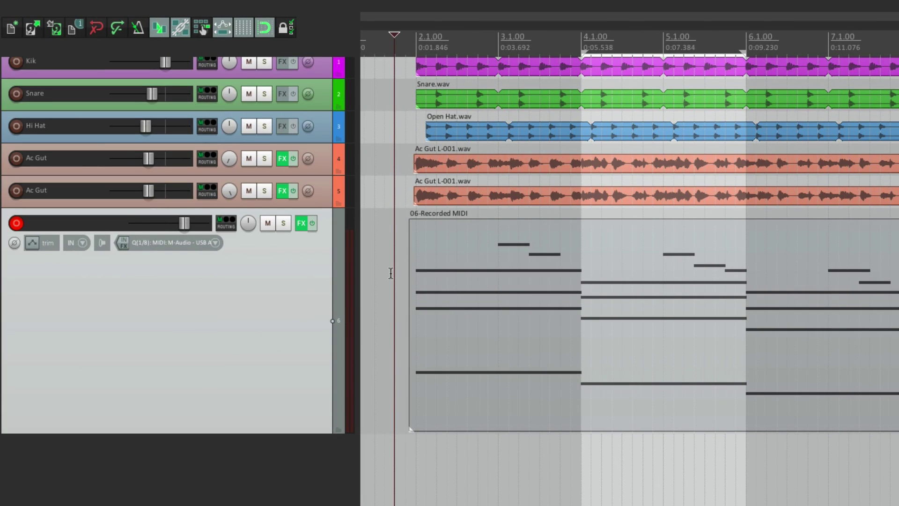
Check track 6's MIDI replace mode, and punch in replacement notes between bars 4 and 6 of the recorded MIDI item
key("ctrl+r")
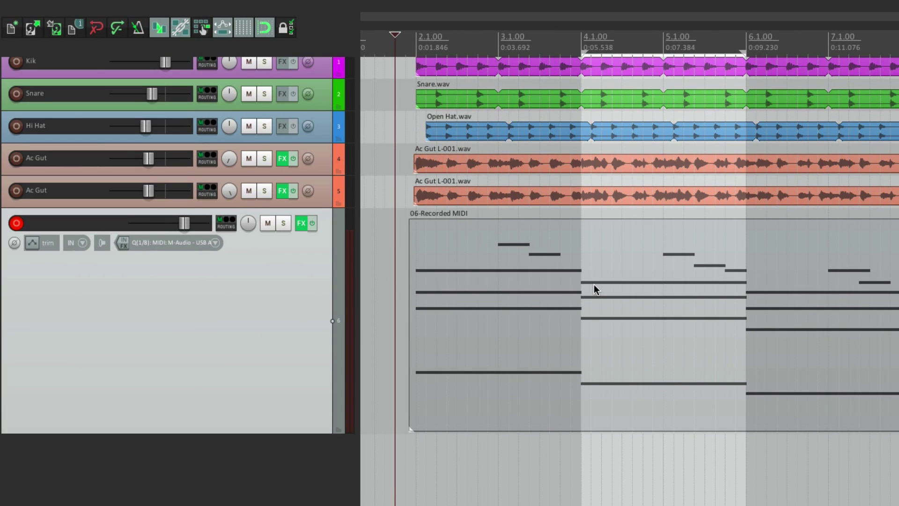
left_click(86, 243)
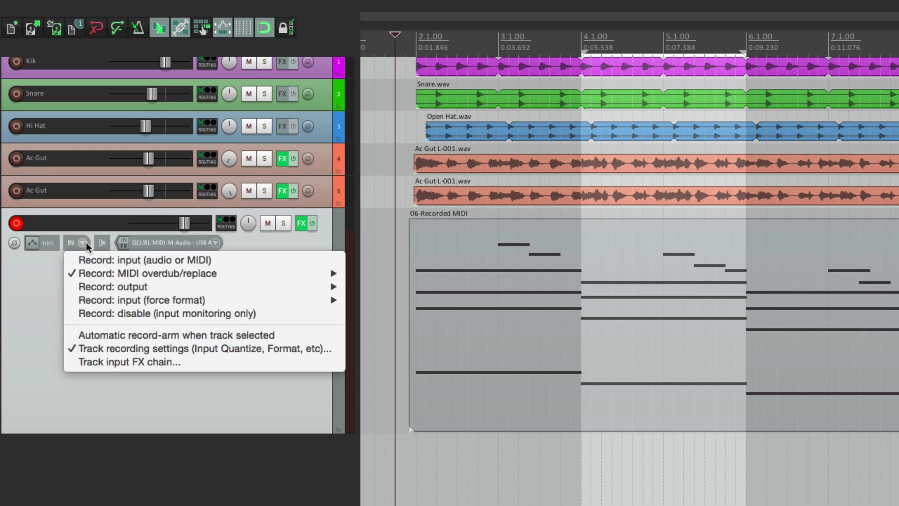
mouse_move(83, 272)
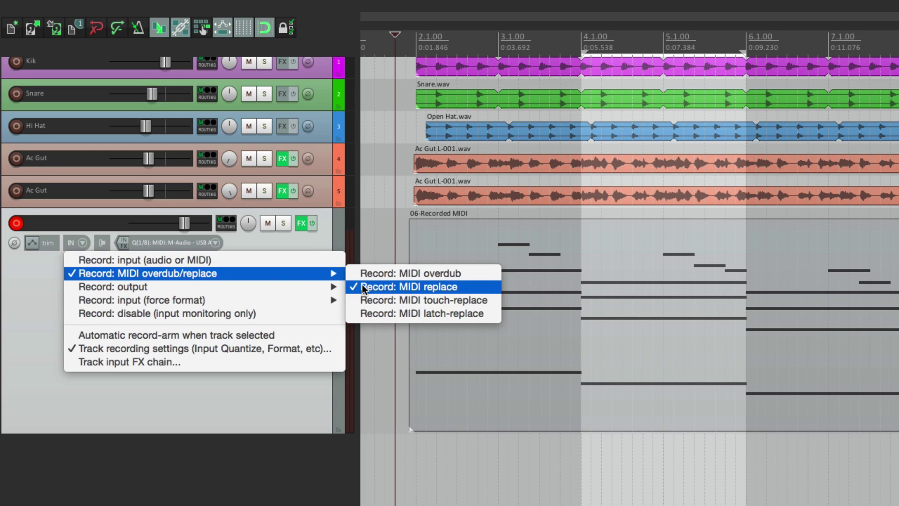
left_click(381, 238)
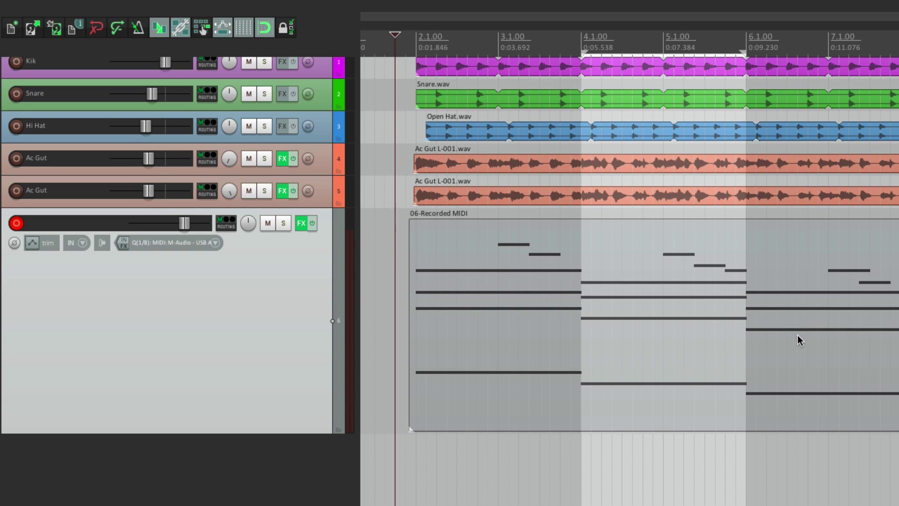
key("space")
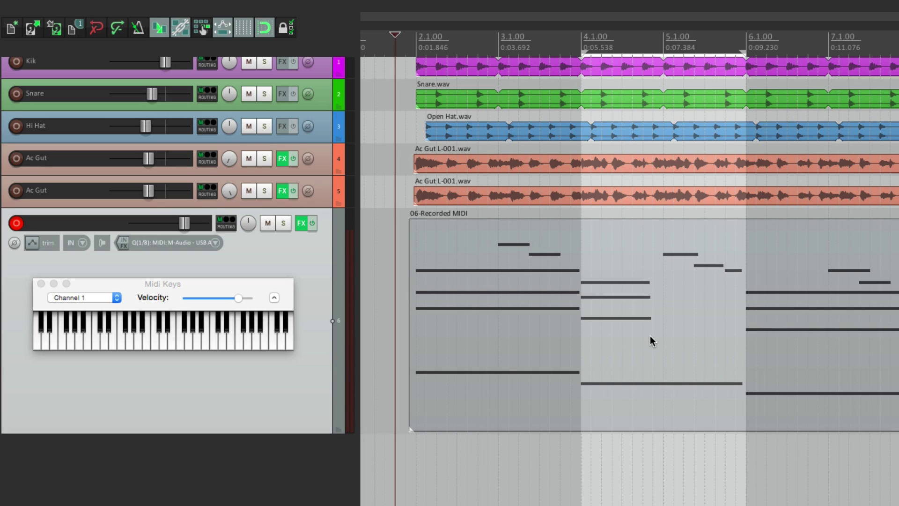
Clear the time selection, and undo the punched-in MIDI replacement
key("Escape")
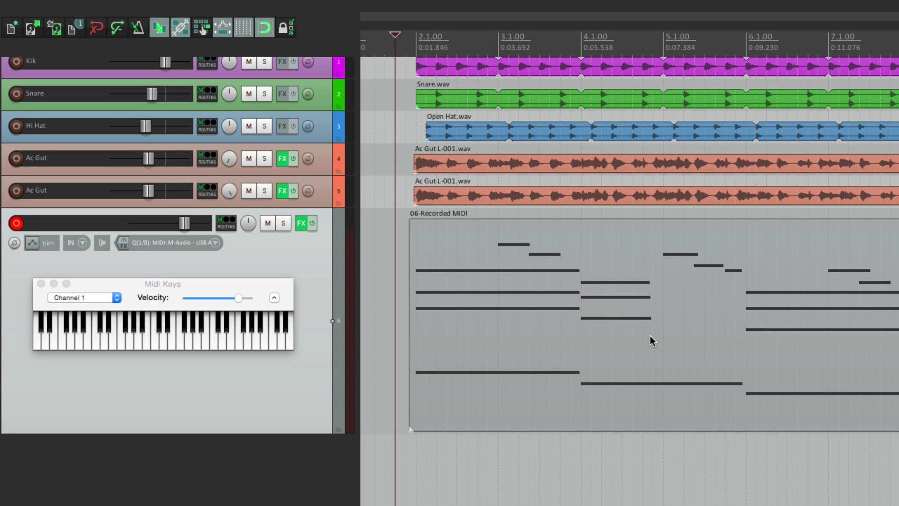
key("super+z")
key("super+z")
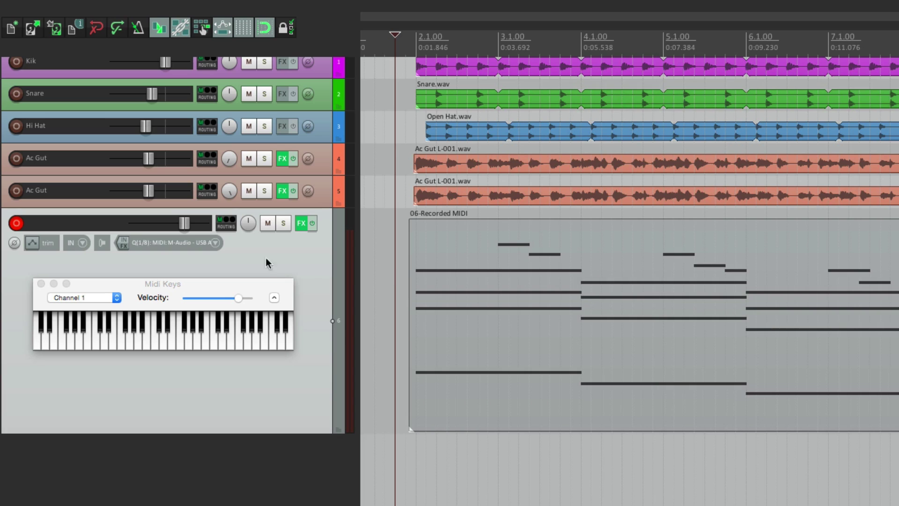
Set track 6's record mode to MIDI touch-replace, and record replacement notes over bars 4 and 5
left_click(84, 245)
mouse_move(89, 269)
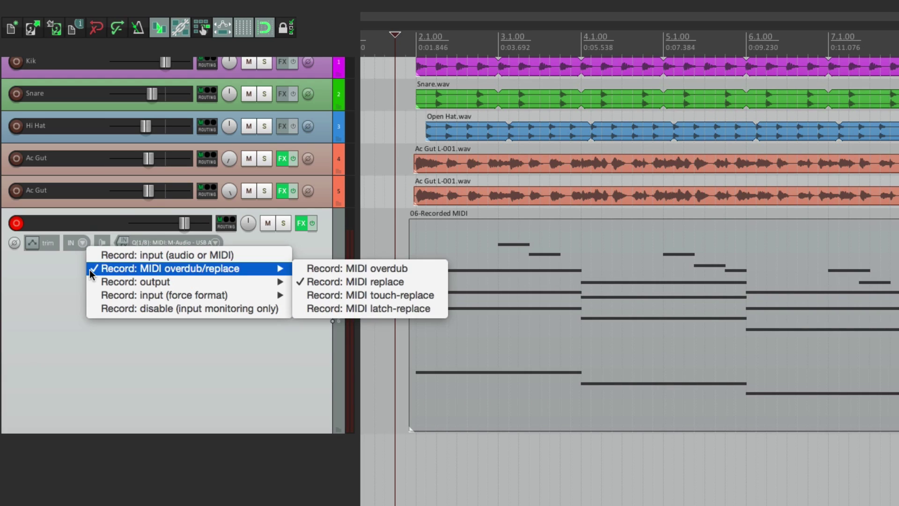
left_click(319, 300)
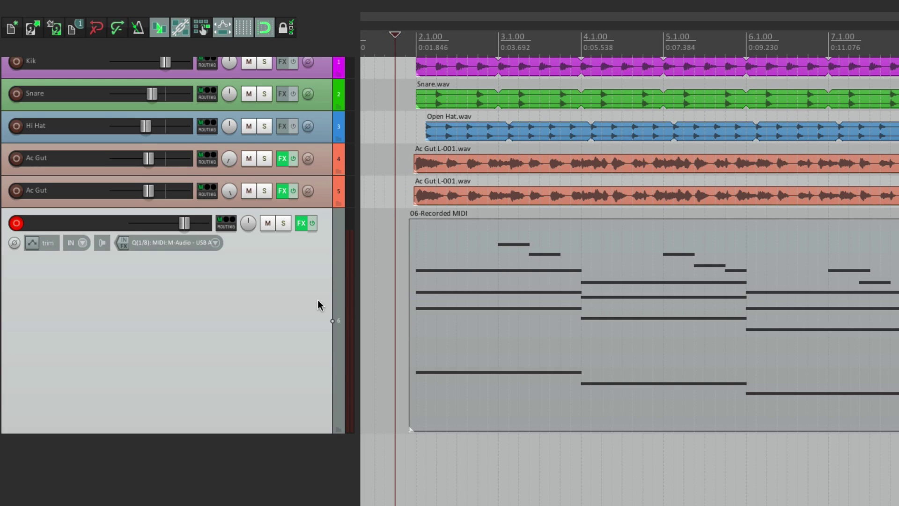
scroll(319, 305, "up", 1)
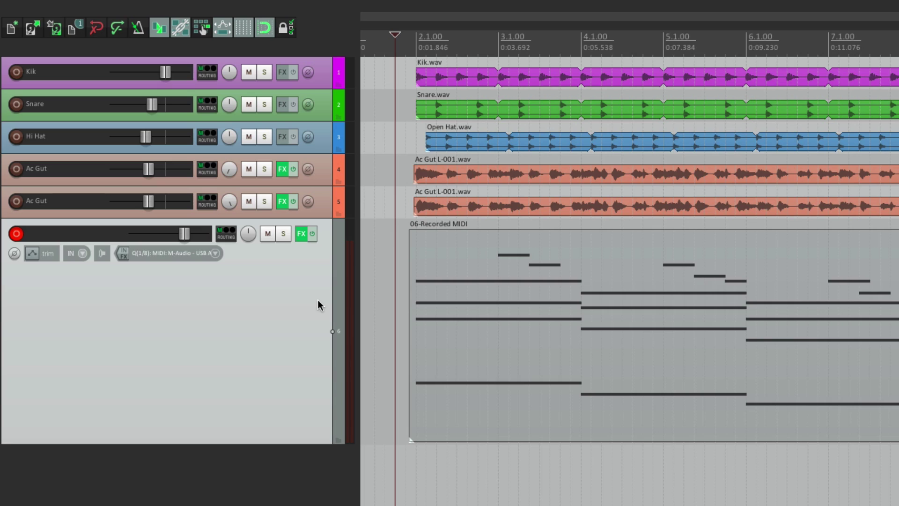
key("space")
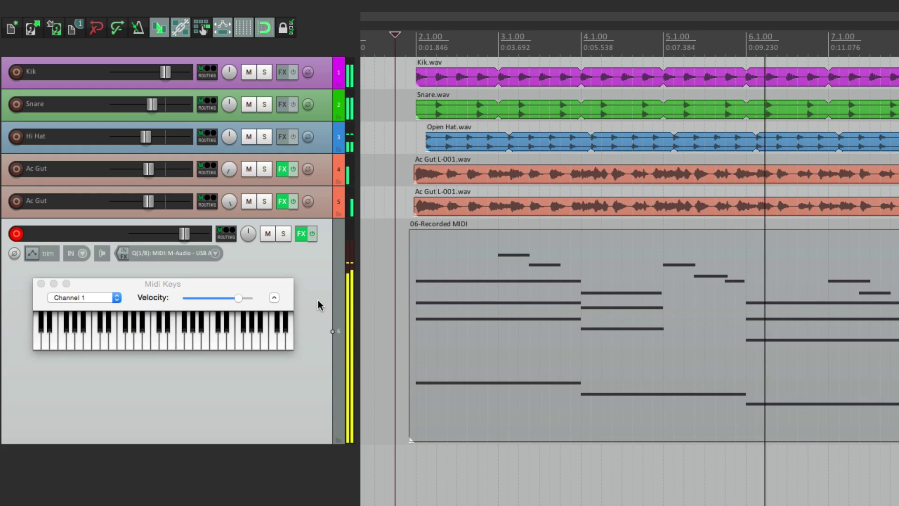
key("space")
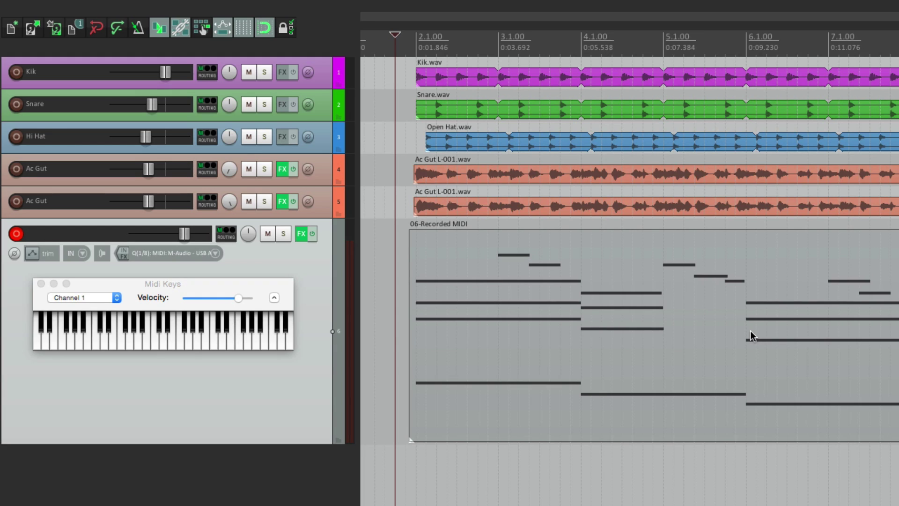
Set track 6's record mode to MIDI latch-replace
key("alt+b")
left_click(83, 253)
mouse_move(89, 277)
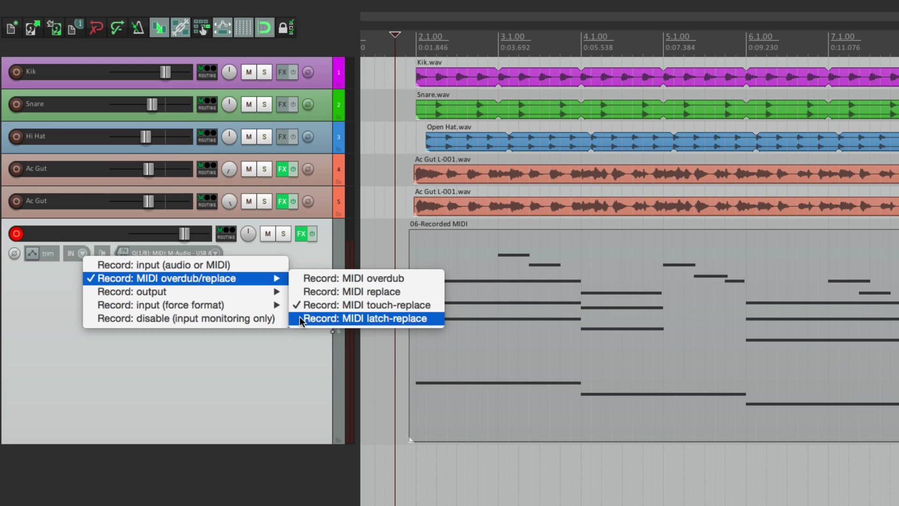
left_click(300, 319)
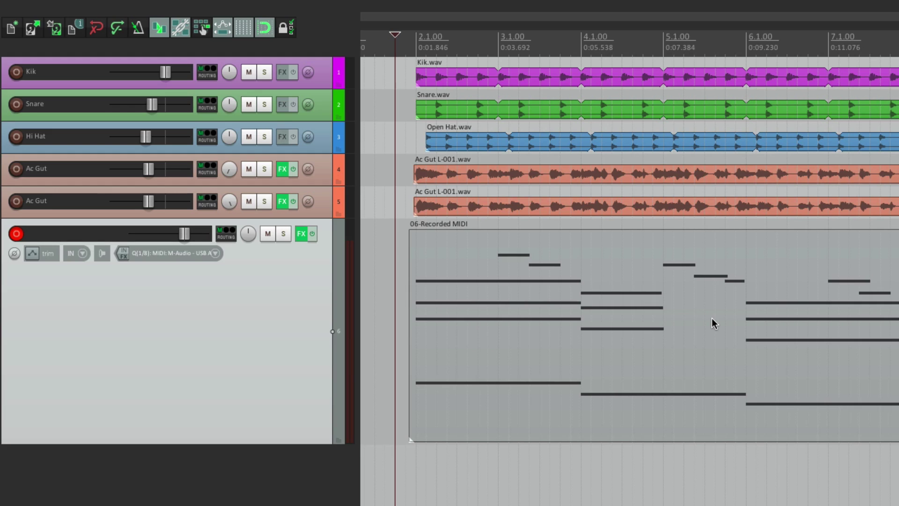
Open the recorded MIDI item for editing, and switch the editor to event list mode
double_click(609, 289)
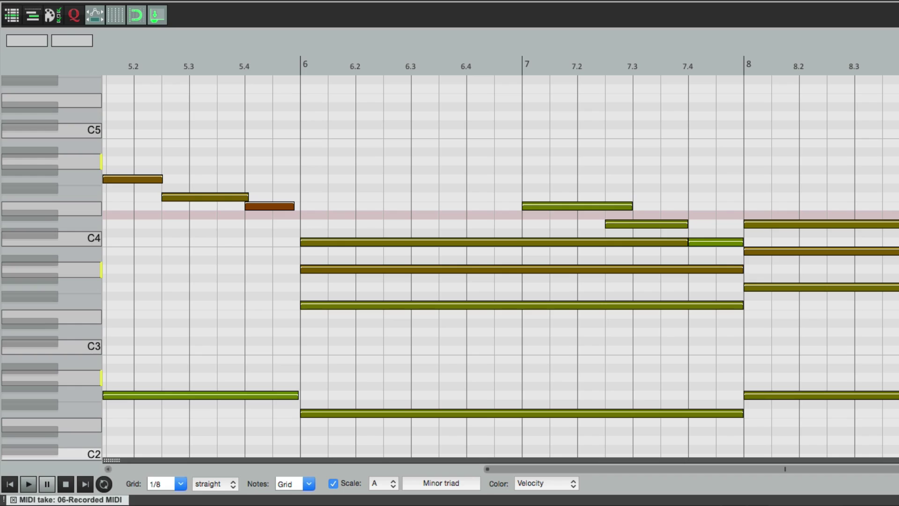
right_click(509, 46)
mouse_move(524, 110)
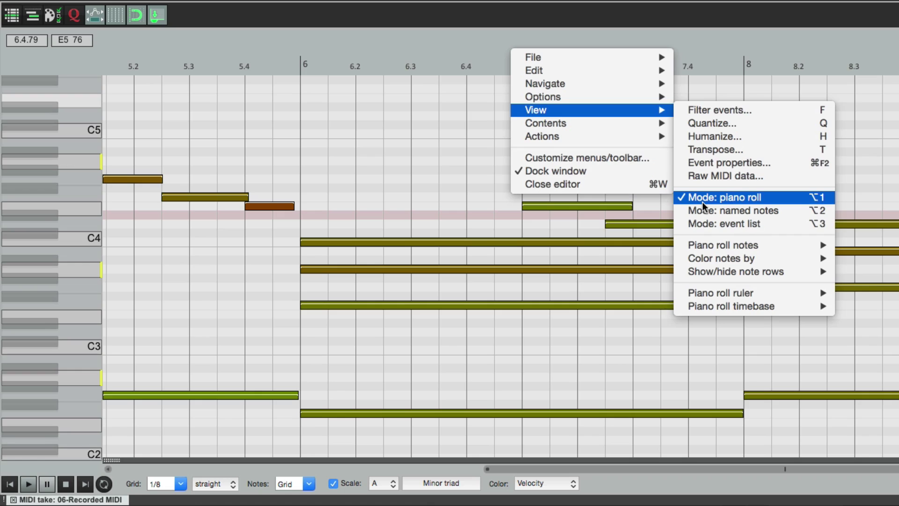
left_click(694, 226)
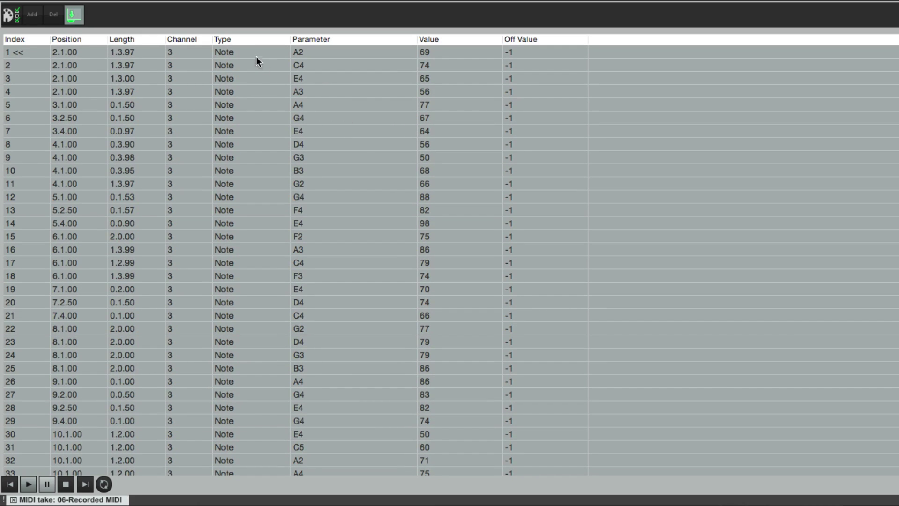
Look through the note and aftertouch events in the event list, and return to piano roll mode
left_click(254, 55)
scroll(254, 87, "down", 5)
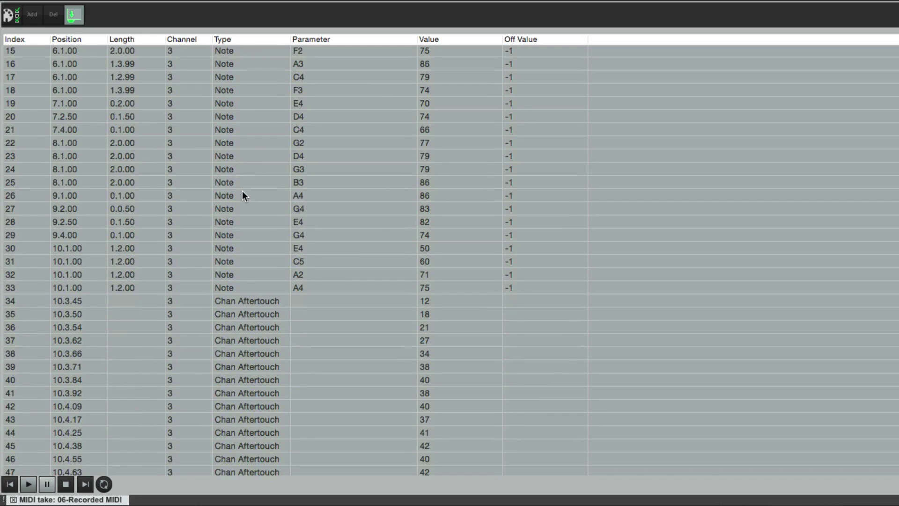
left_click(242, 196)
scroll(243, 195, "up", 5)
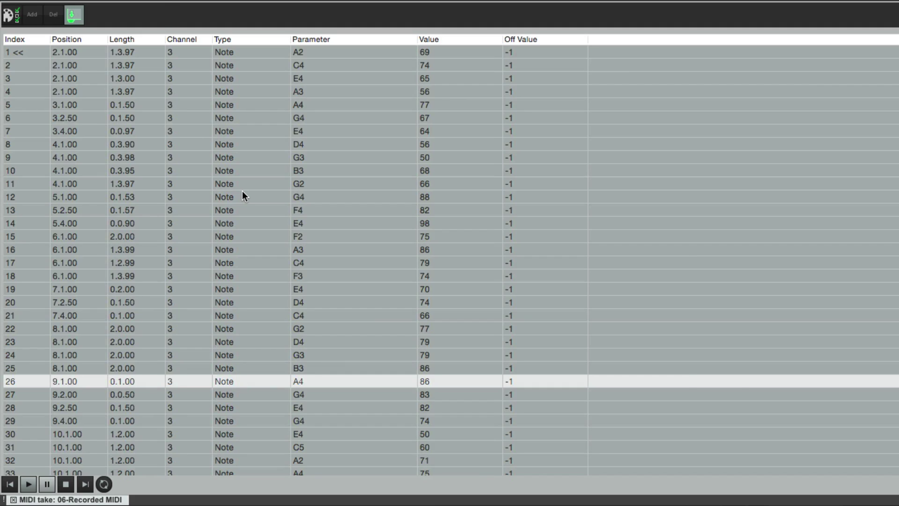
key("alt+1")
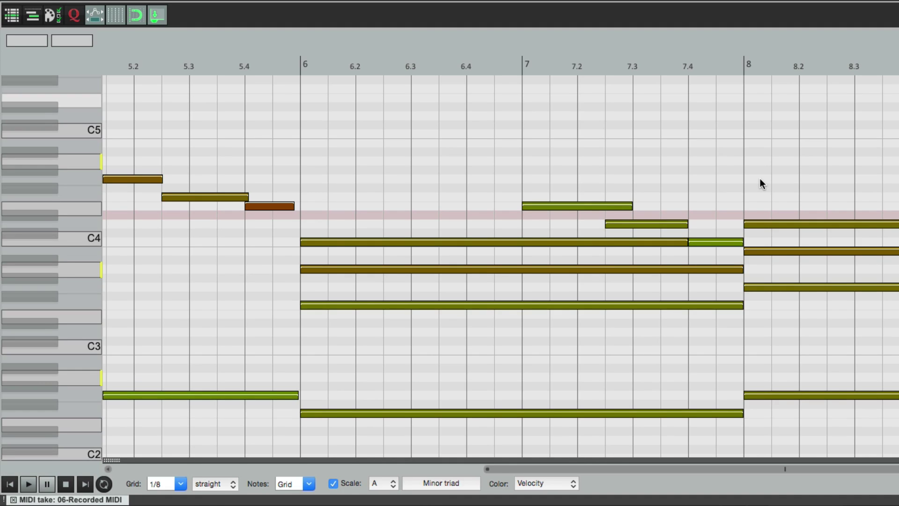
Duplicate bar 3's three melody notes up to C5, B4 and A4 as a harmony, and play from just before bar 3
scroll(660, 171, "left", 10)
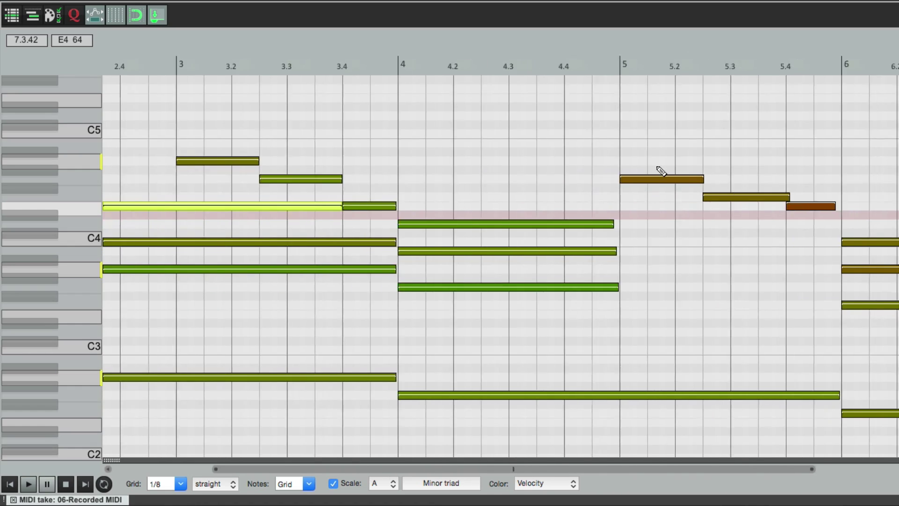
left_click(145, 136)
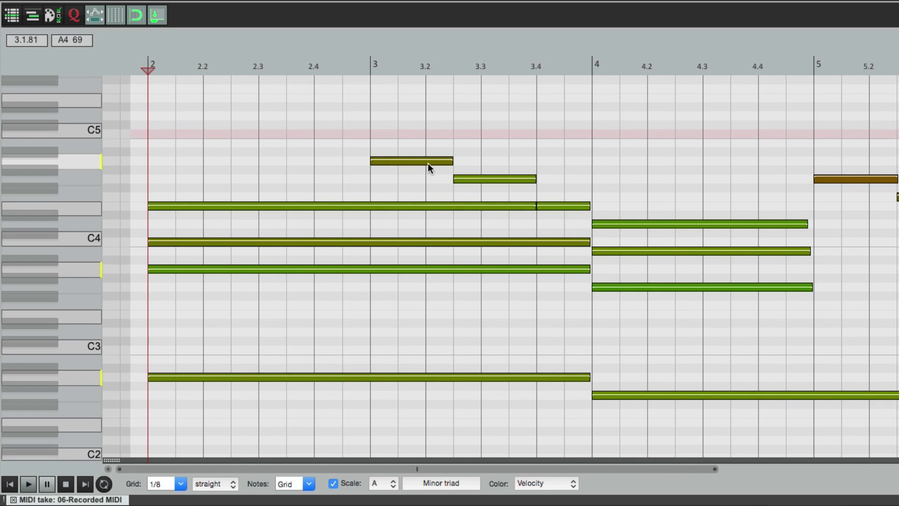
left_click(412, 162)
left_click_drag(412, 162, 409, 133)
left_click(500, 178)
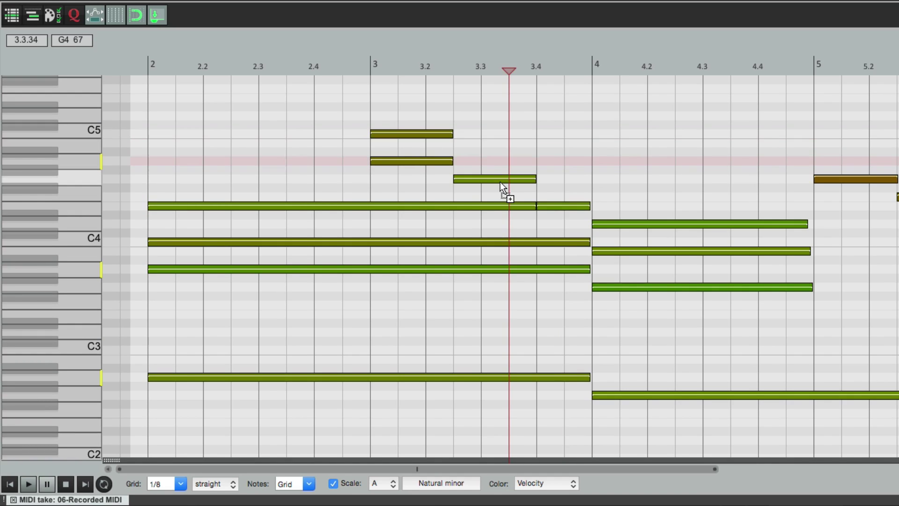
left_click_drag(500, 178, 500, 145)
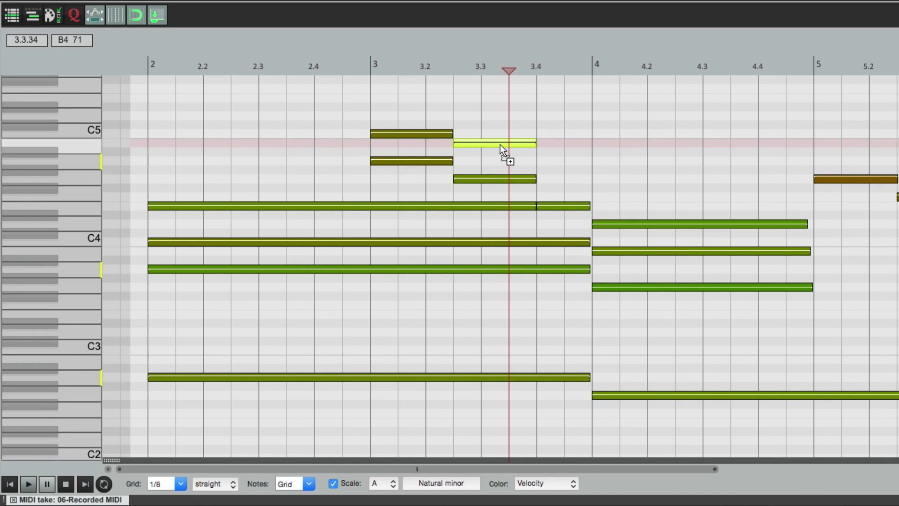
left_click_drag(572, 207, 565, 165)
left_click(341, 64)
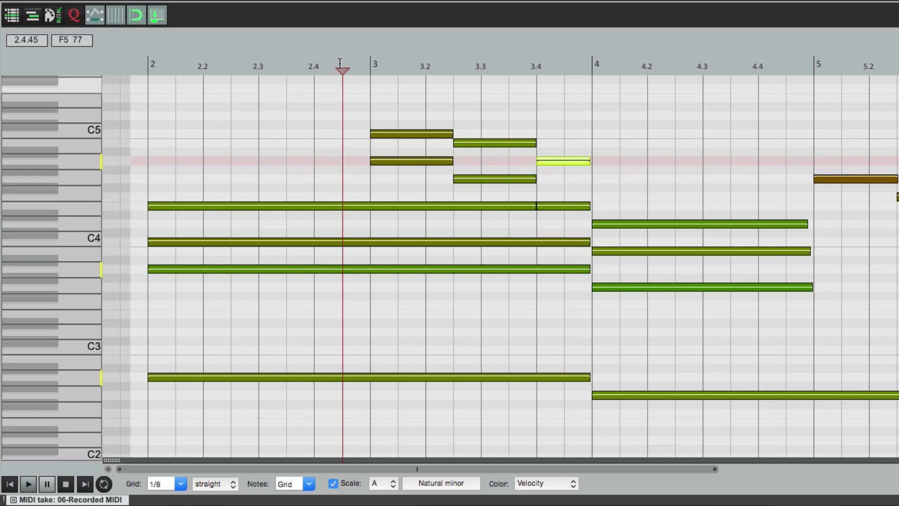
key("space")
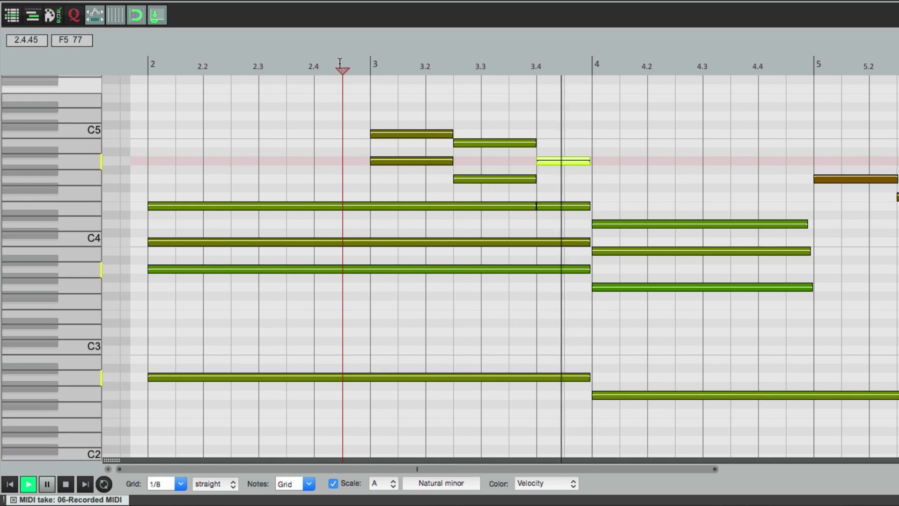
Stop playback, select bar 3's harmony notes C5, B4 and A4, and try deleting them before undoing the deletion
key("space")
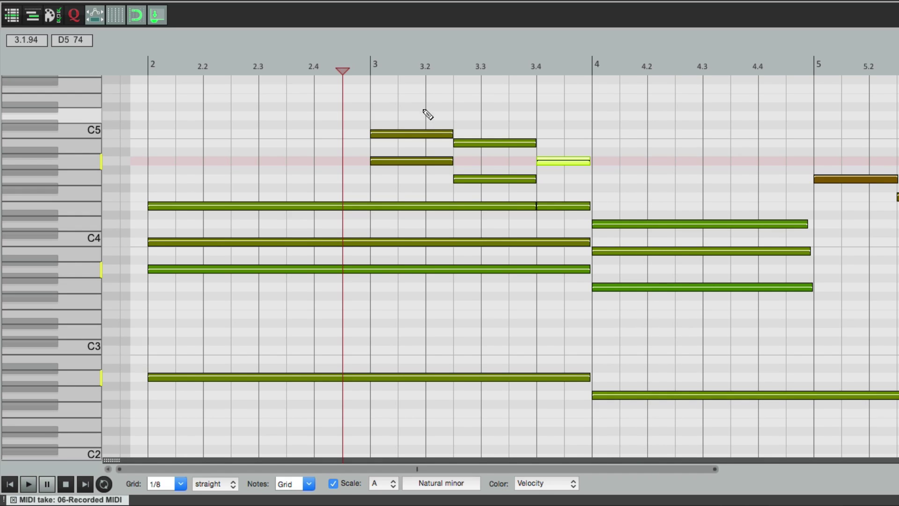
left_click_drag(438, 107, 581, 156)
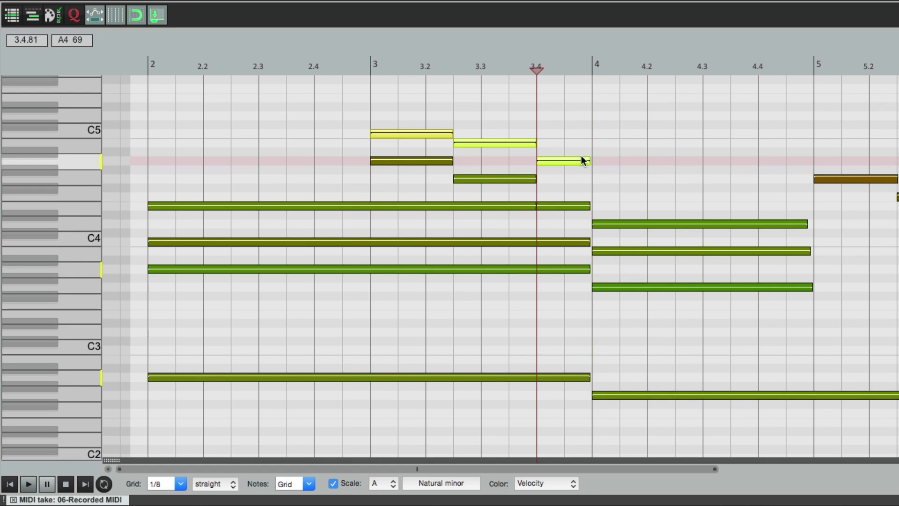
key("Delete")
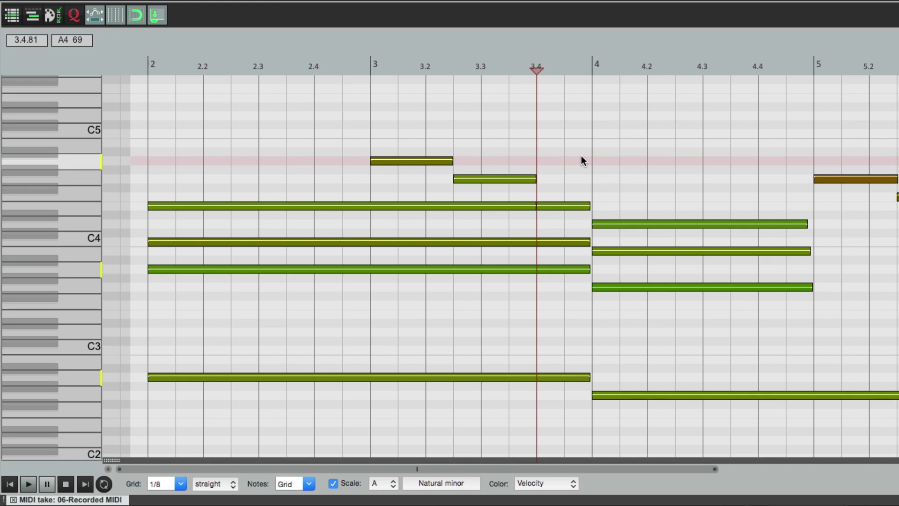
key("ctrl+z")
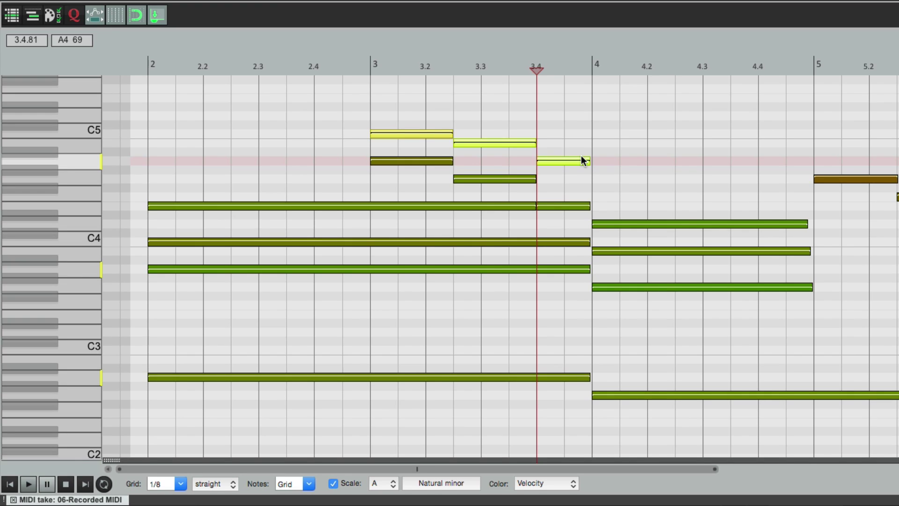
Mute the selected harmony notes C5, B4 and A4, and play from 2.3 through bar 3 without them
right_click(441, 133)
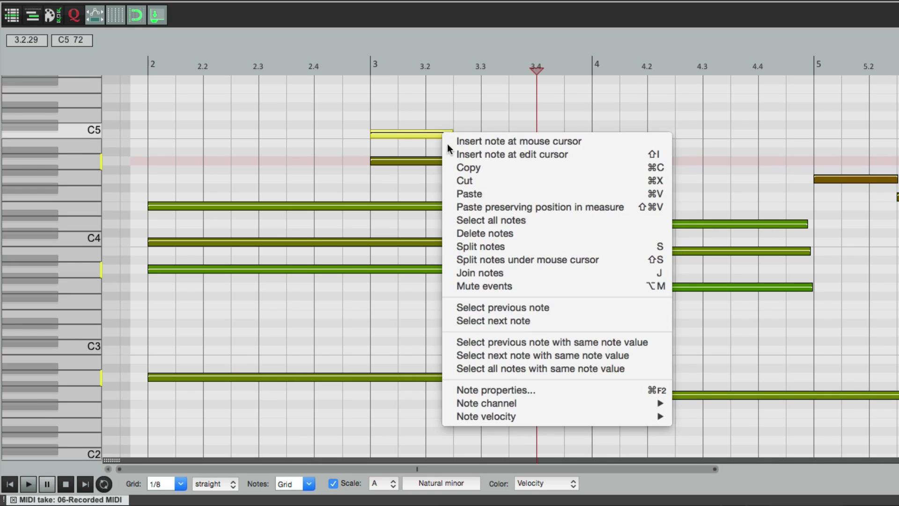
left_click(448, 286)
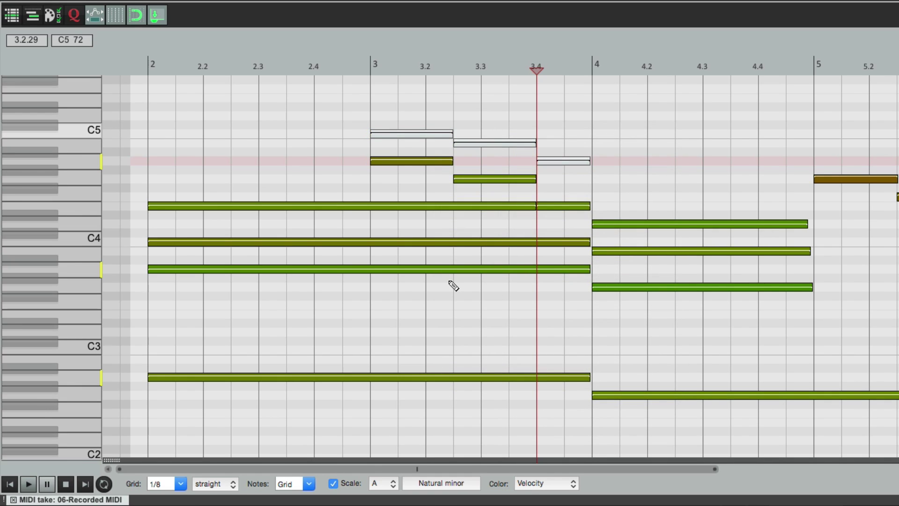
left_click(268, 64)
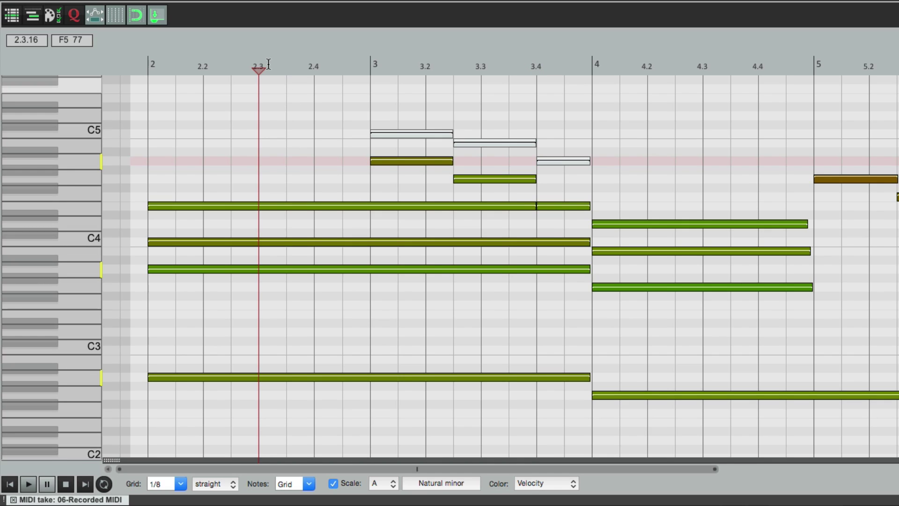
key("space")
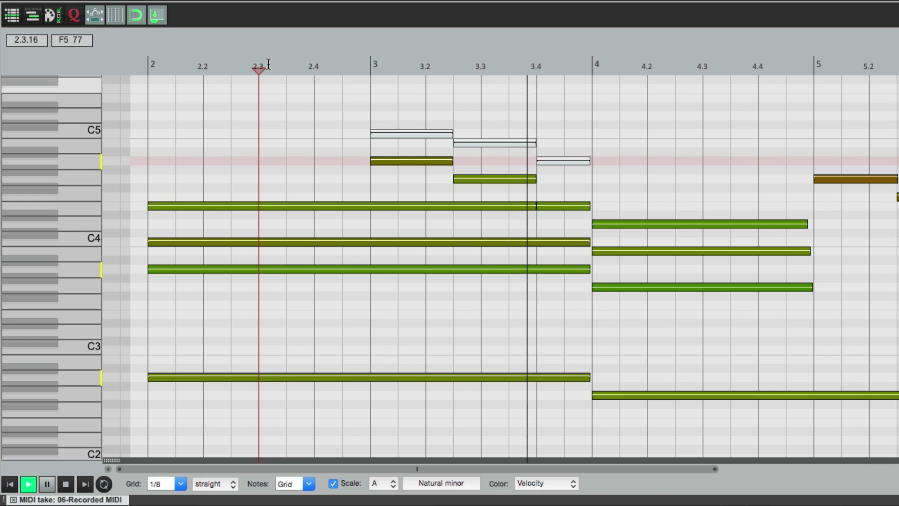
key("space")
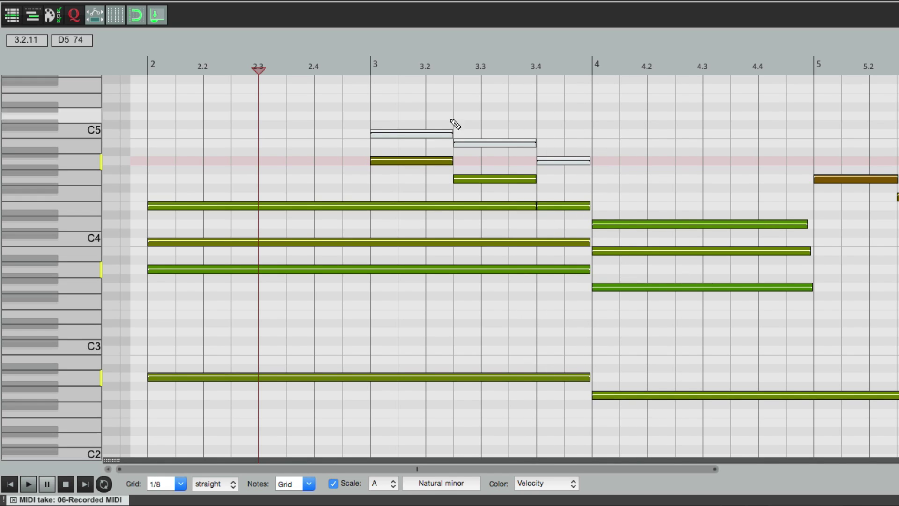
Unmute the three harmony notes in bar 3, and play the passage from 2.3 with them included
right_click(424, 136)
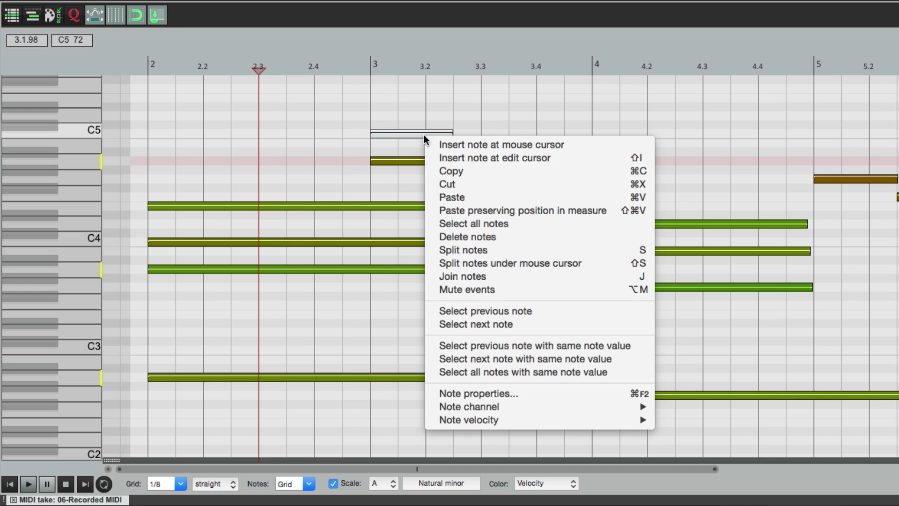
left_click(432, 290)
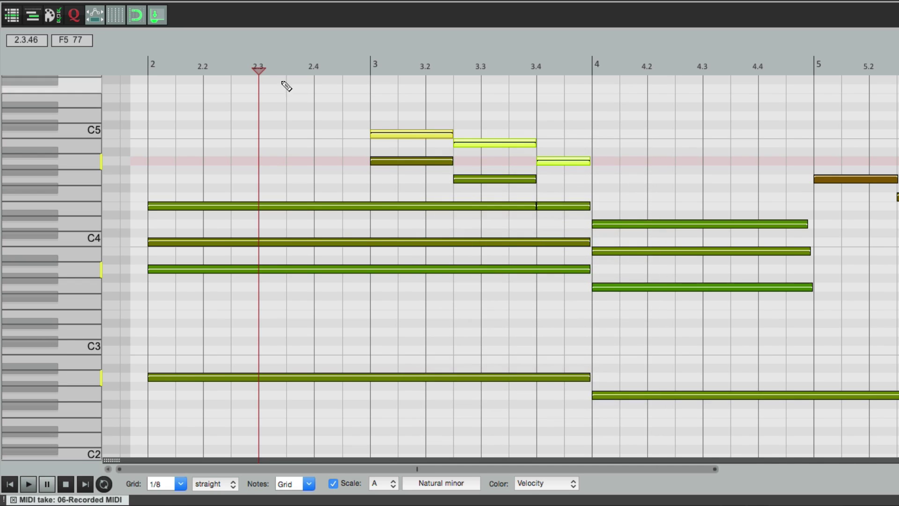
key("space")
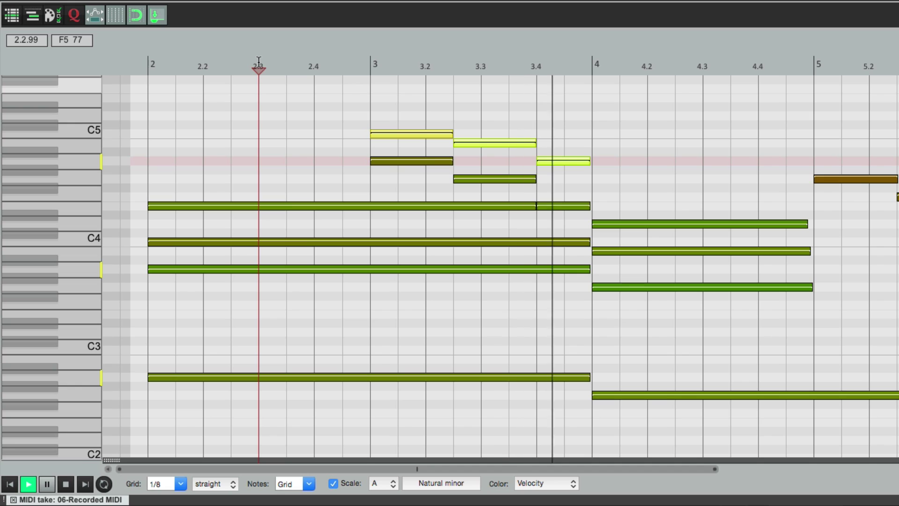
key("space")
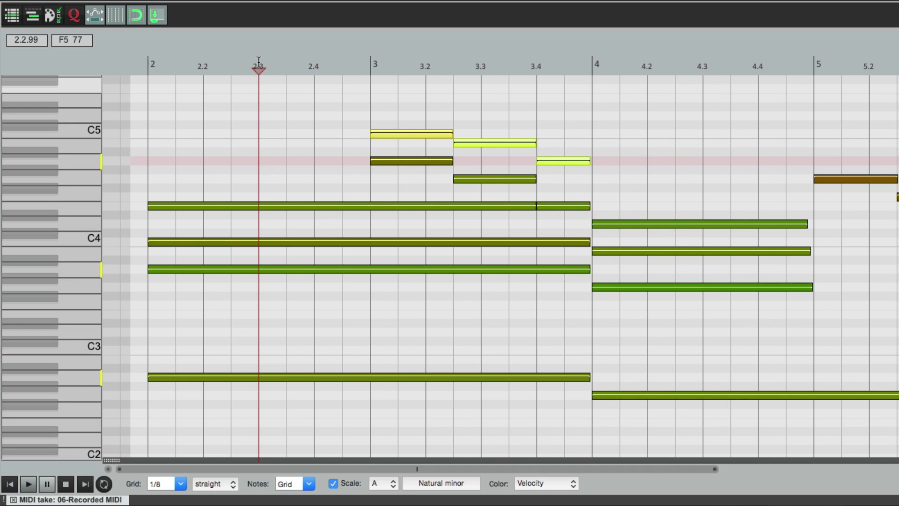